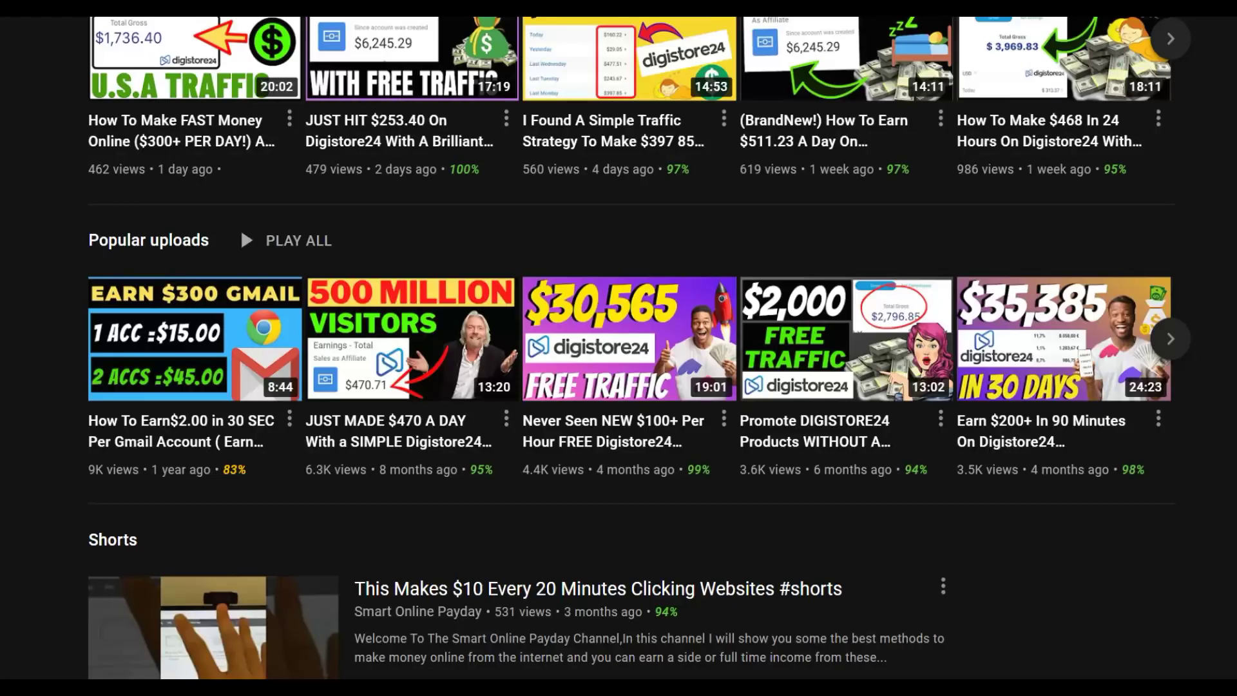
{"action": "scroll", "coordinate": [416, 352], "scroll_direction": "down", "scroll_amount": 5}
{"action": "scroll", "coordinate": [380, 320], "scroll_direction": "down", "scroll_amount": 5}
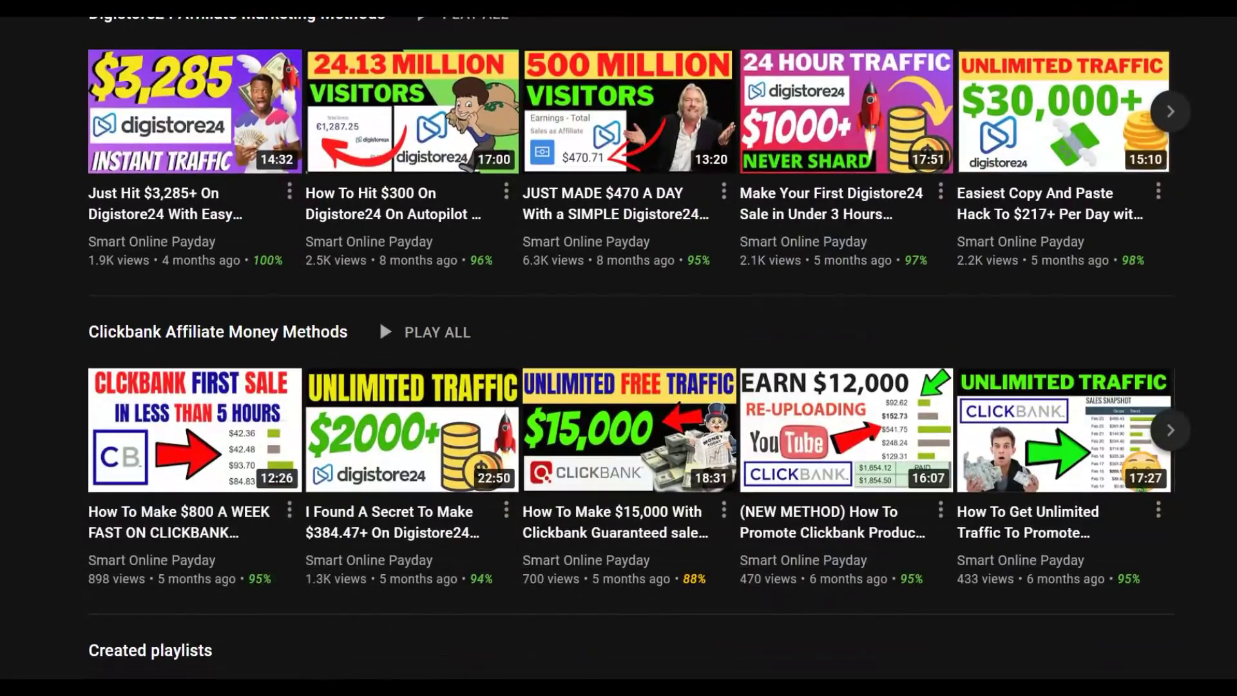
{"action": "scroll", "coordinate": [380, 319], "scroll_direction": "down", "scroll_amount": 4}
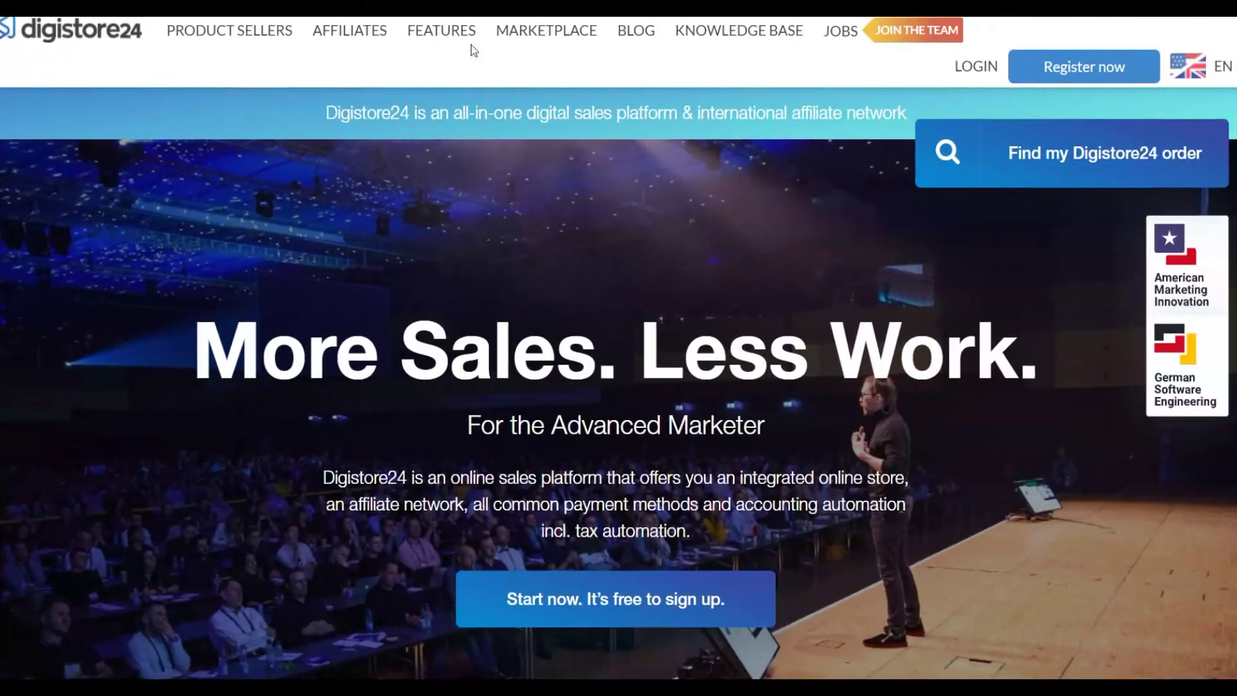
Open the Digistore24 marketplace of affiliate products
{"action": "left_click", "coordinate": [519, 33]}
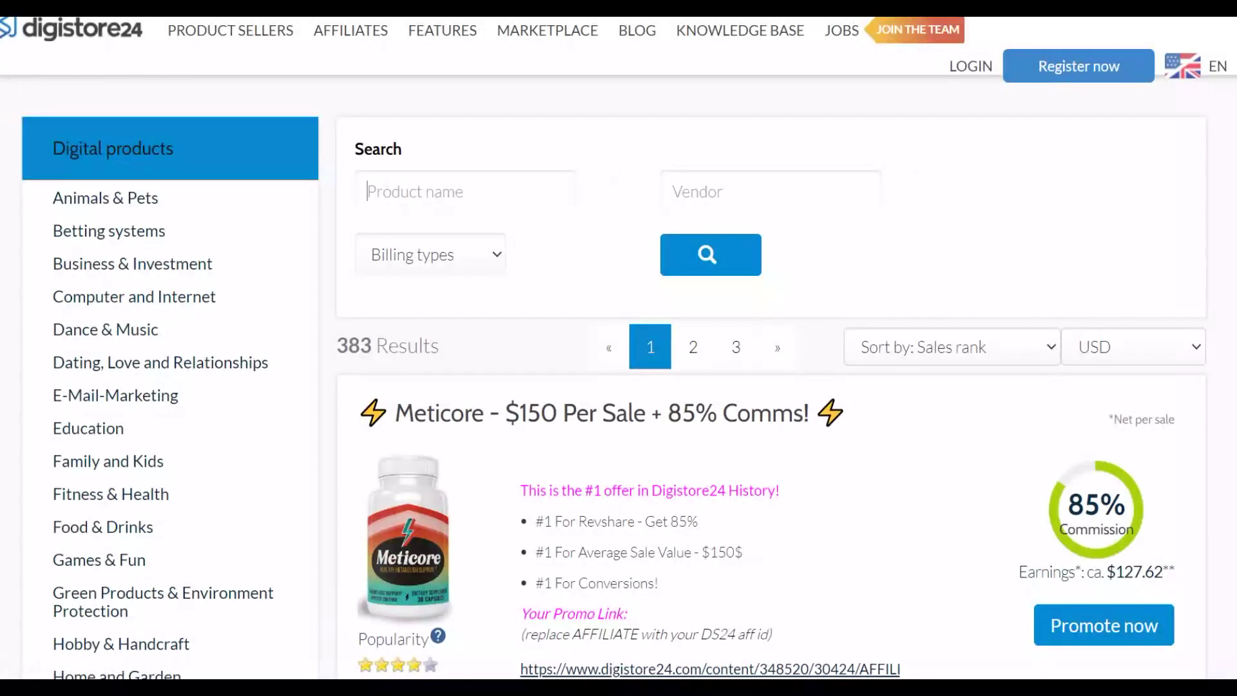
{"action": "scroll", "coordinate": [988, 273], "scroll_direction": "down", "scroll_amount": 5}
{"action": "scroll", "coordinate": [440, 157], "scroll_direction": "up", "scroll_amount": 4}
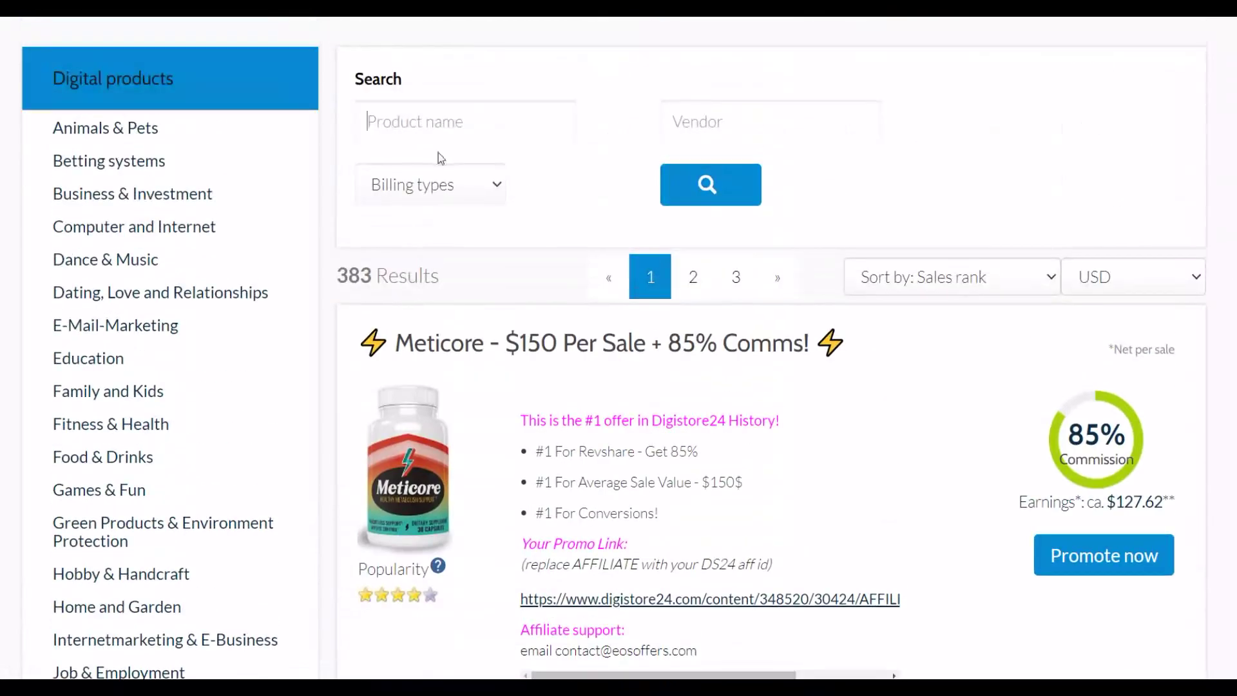
Examine the top-ranked marketplace offers, comparing their prices, commissions and earnings per sale
{"action": "scroll", "coordinate": [846, 230], "scroll_direction": "down", "scroll_amount": 5}
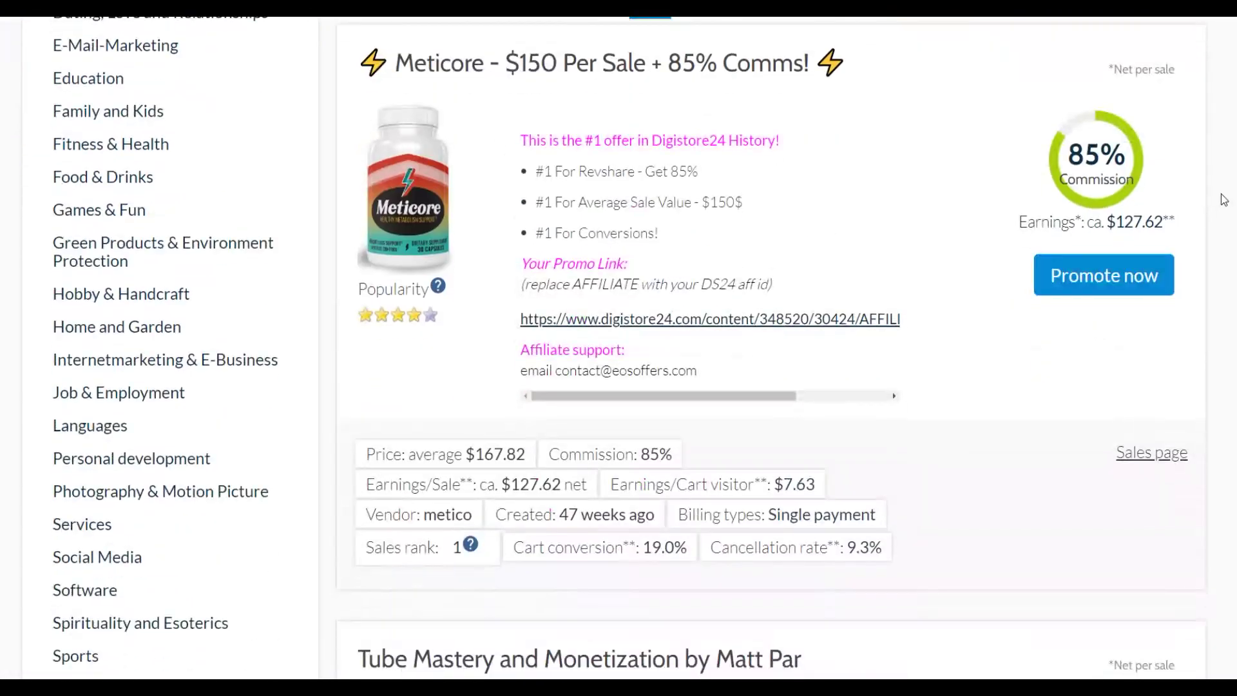
{"action": "scroll", "coordinate": [1104, 214], "scroll_direction": "down", "scroll_amount": 5}
{"action": "scroll", "coordinate": [783, 268], "scroll_direction": "down", "scroll_amount": 6}
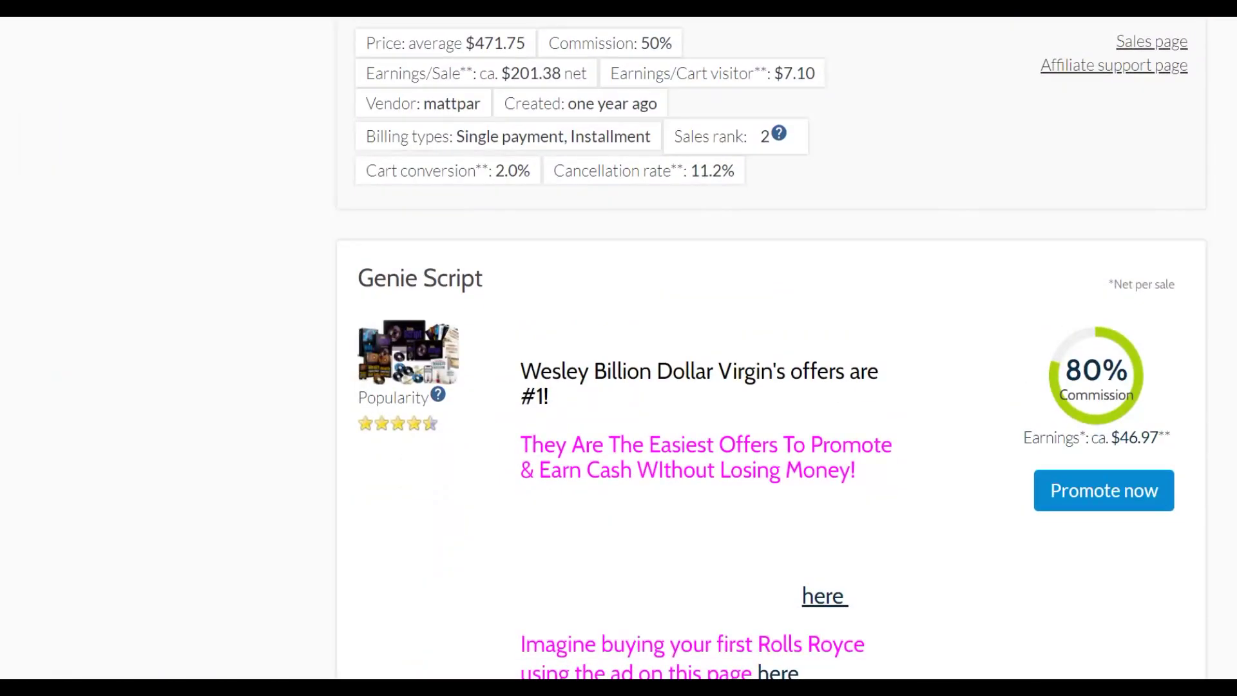
{"action": "scroll", "coordinate": [509, 134], "scroll_direction": "up", "scroll_amount": 10}
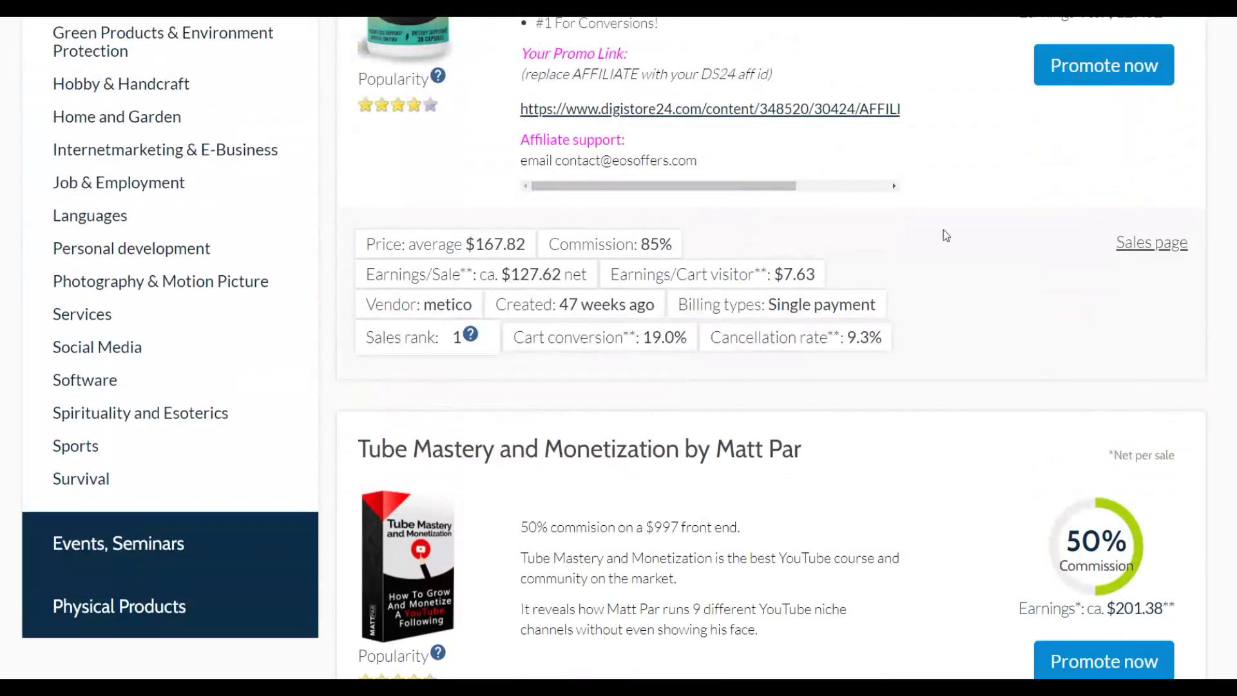
{"action": "scroll", "coordinate": [946, 235], "scroll_direction": "up", "scroll_amount": 6}
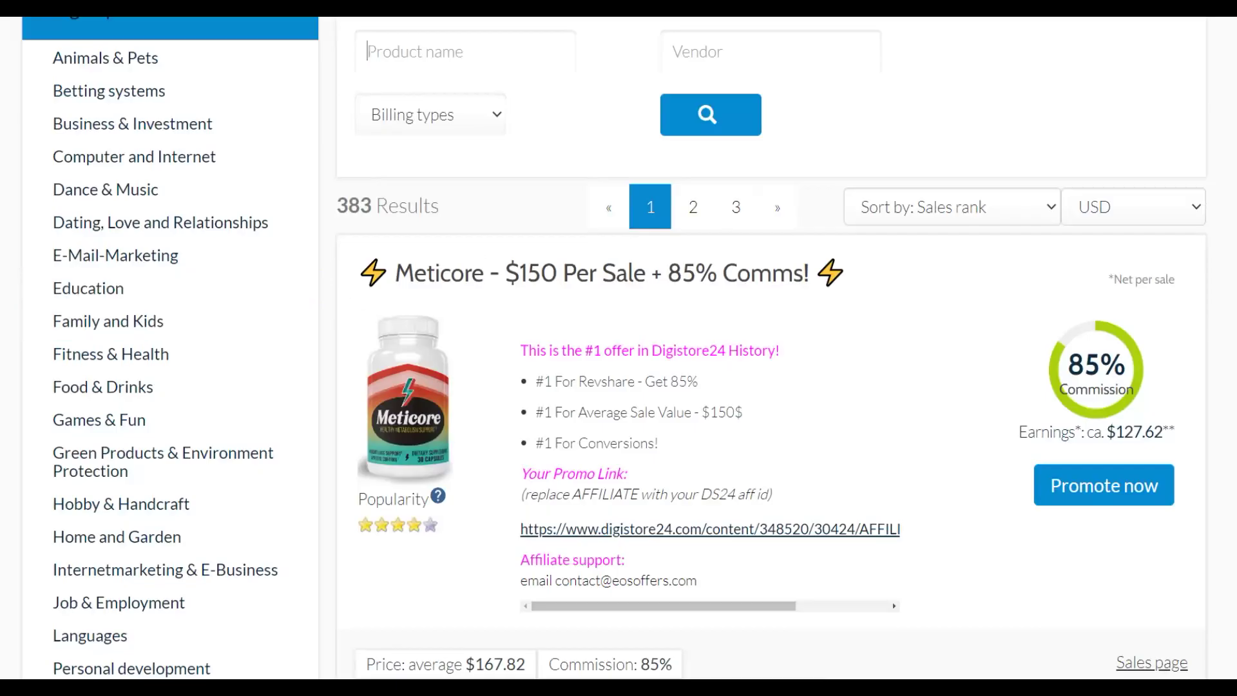
{"action": "scroll", "coordinate": [1206, 419], "scroll_direction": "down", "scroll_amount": 17}
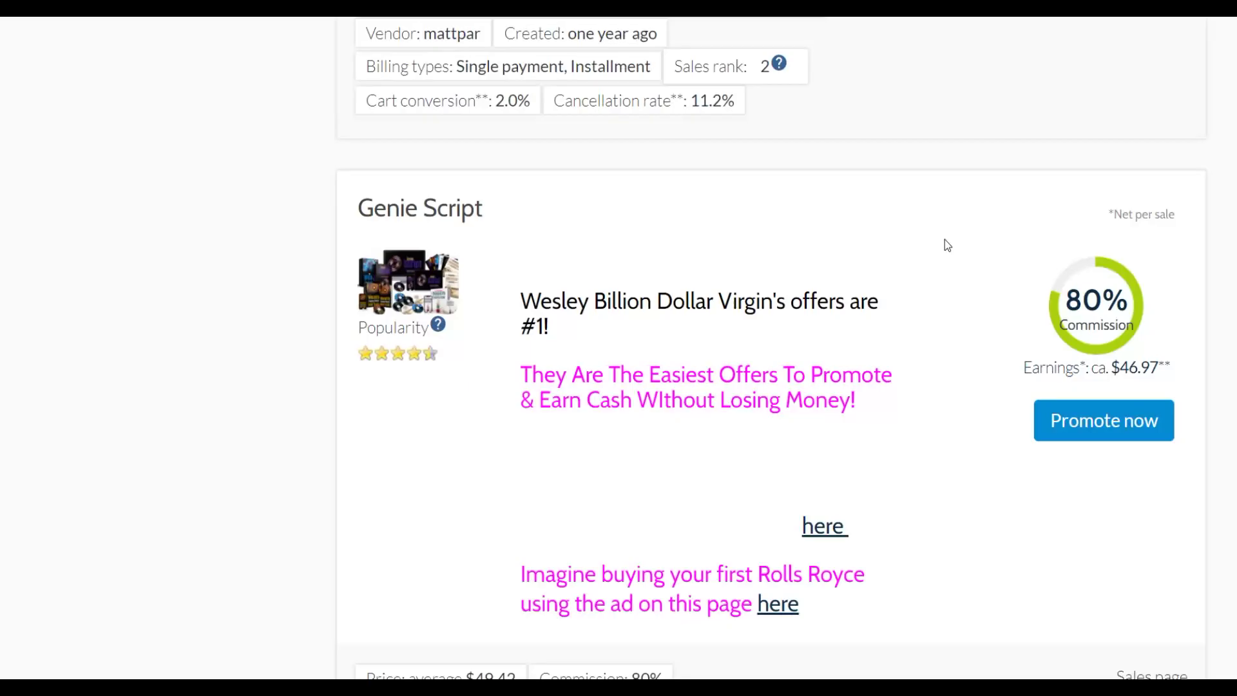
{"action": "scroll", "coordinate": [944, 244], "scroll_direction": "down", "scroll_amount": 12}
{"action": "scroll", "coordinate": [771, 348], "scroll_direction": "down", "scroll_amount": 10}
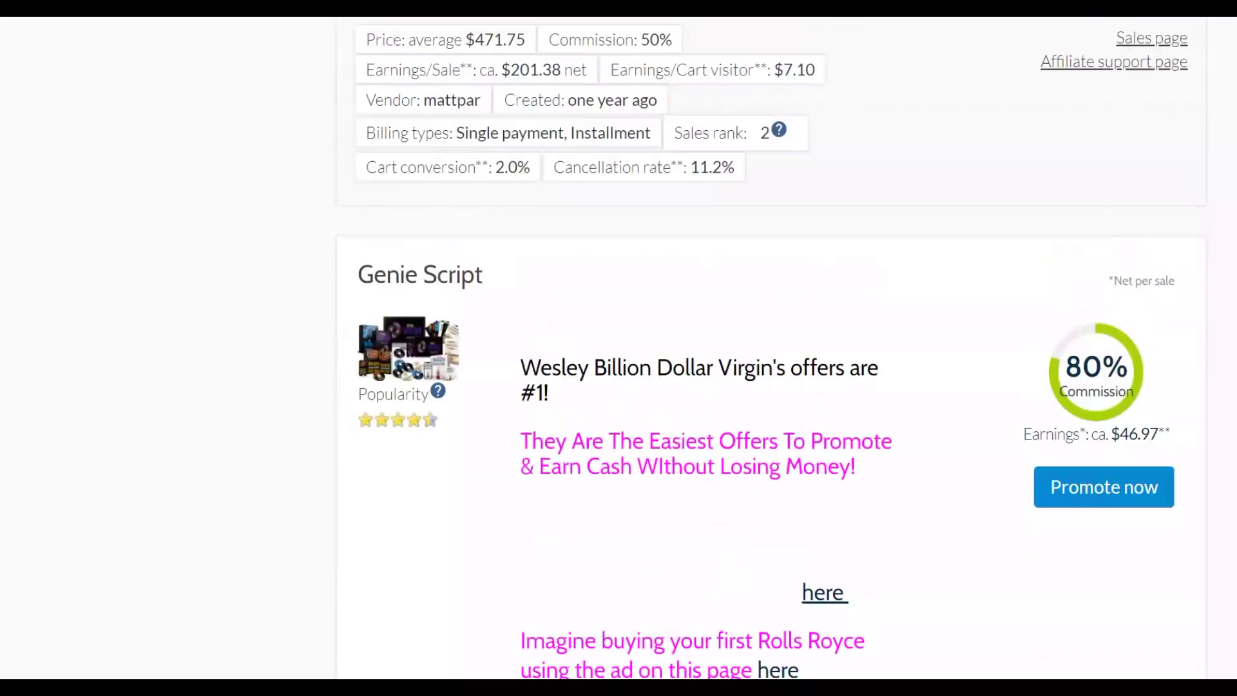
{"action": "scroll", "coordinate": [618, 348], "scroll_direction": "up", "scroll_amount": 10}
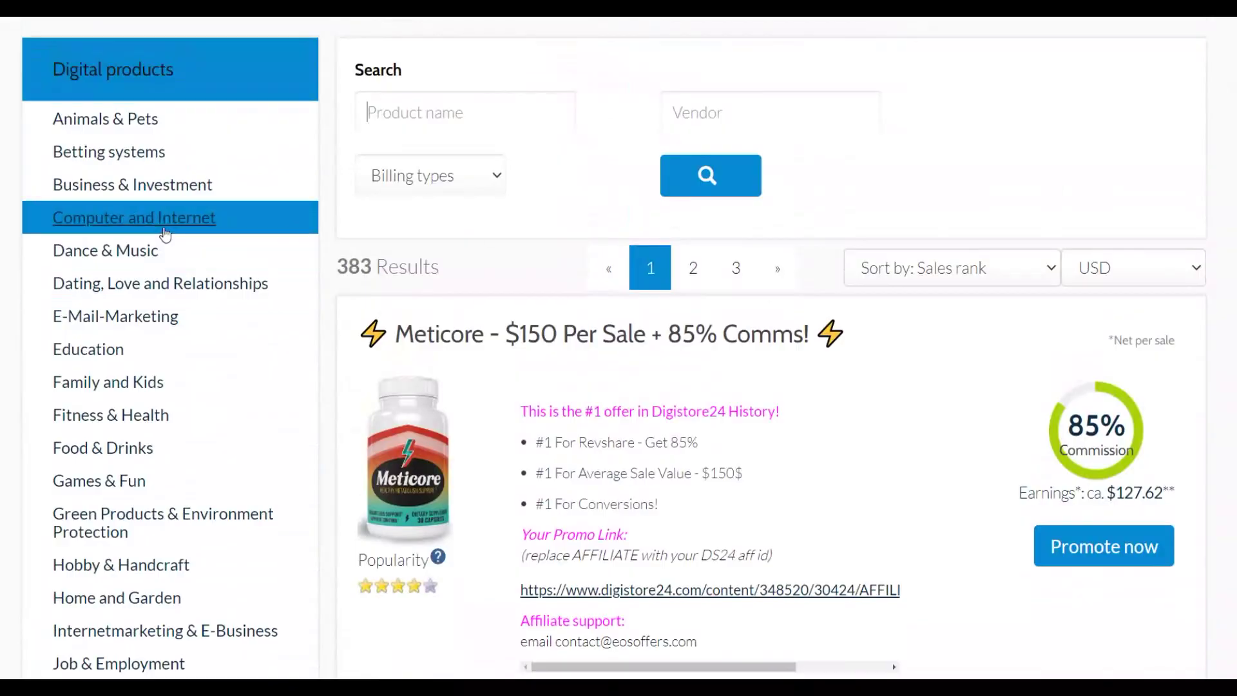
Narrow the marketplace to the Supplements category under Physical Products
{"action": "scroll", "coordinate": [355, 277], "scroll_direction": "down", "scroll_amount": 10}
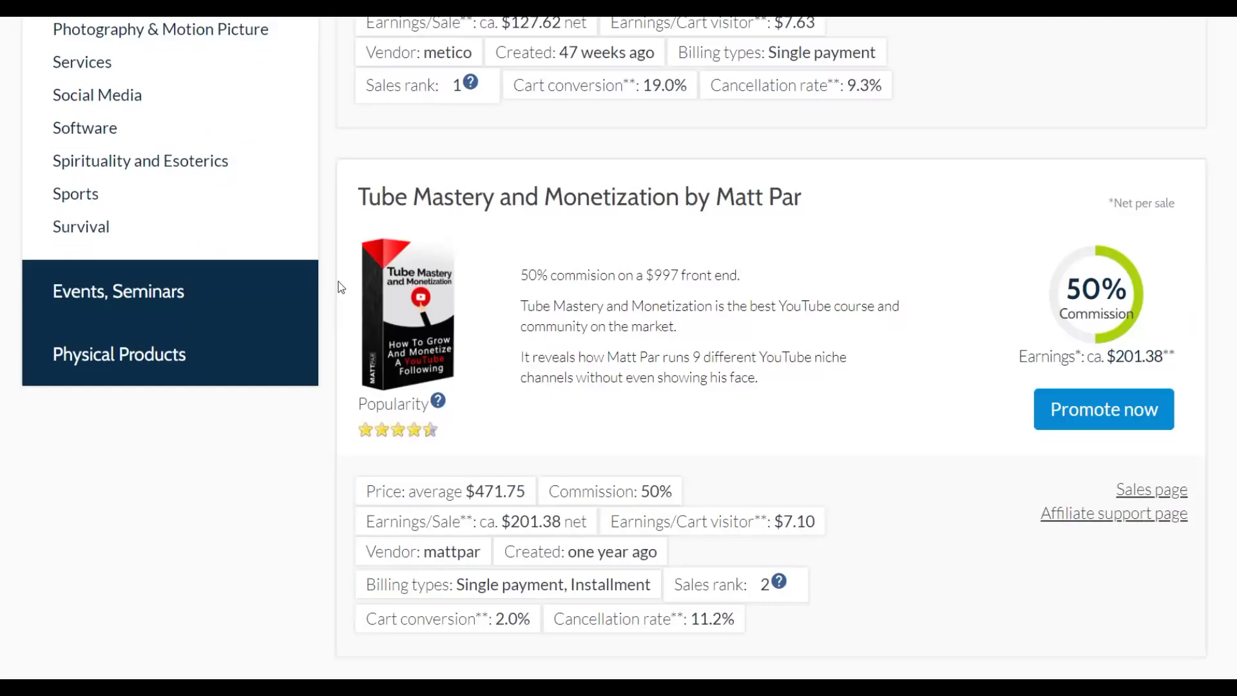
{"action": "scroll", "coordinate": [89, 336], "scroll_direction": "up", "scroll_amount": 5}
{"action": "scroll", "coordinate": [250, 375], "scroll_direction": "up", "scroll_amount": 4}
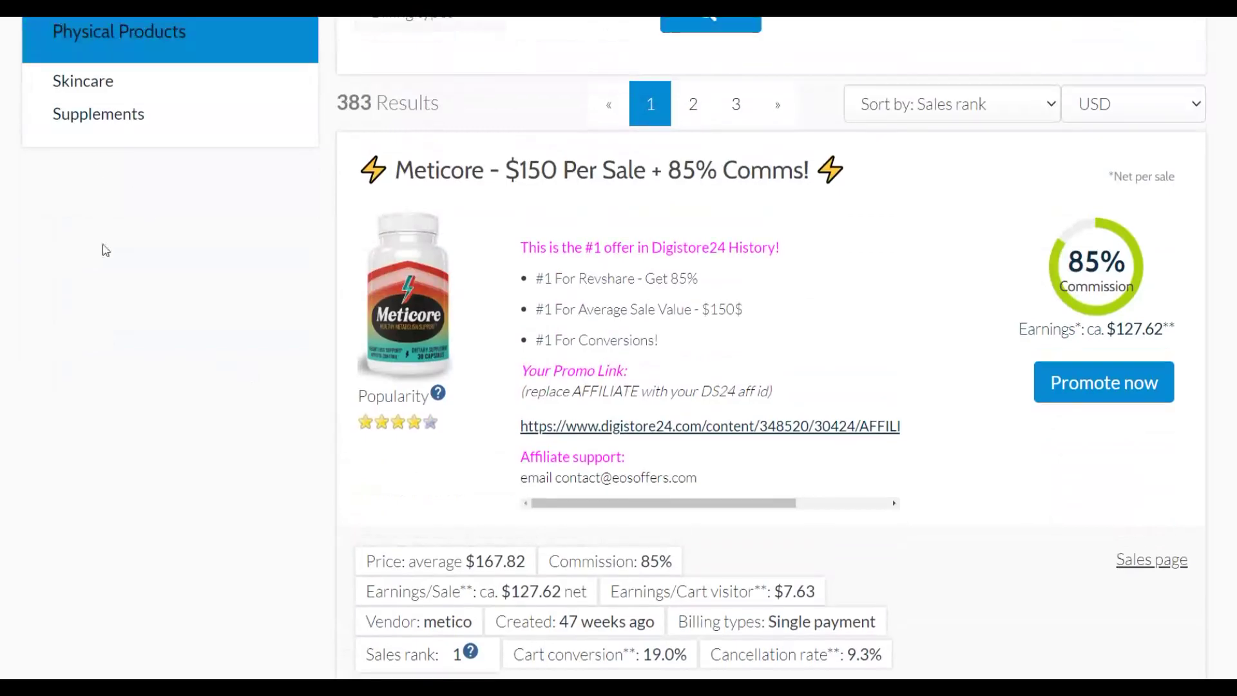
{"action": "scroll", "coordinate": [105, 250], "scroll_direction": "up", "scroll_amount": 2}
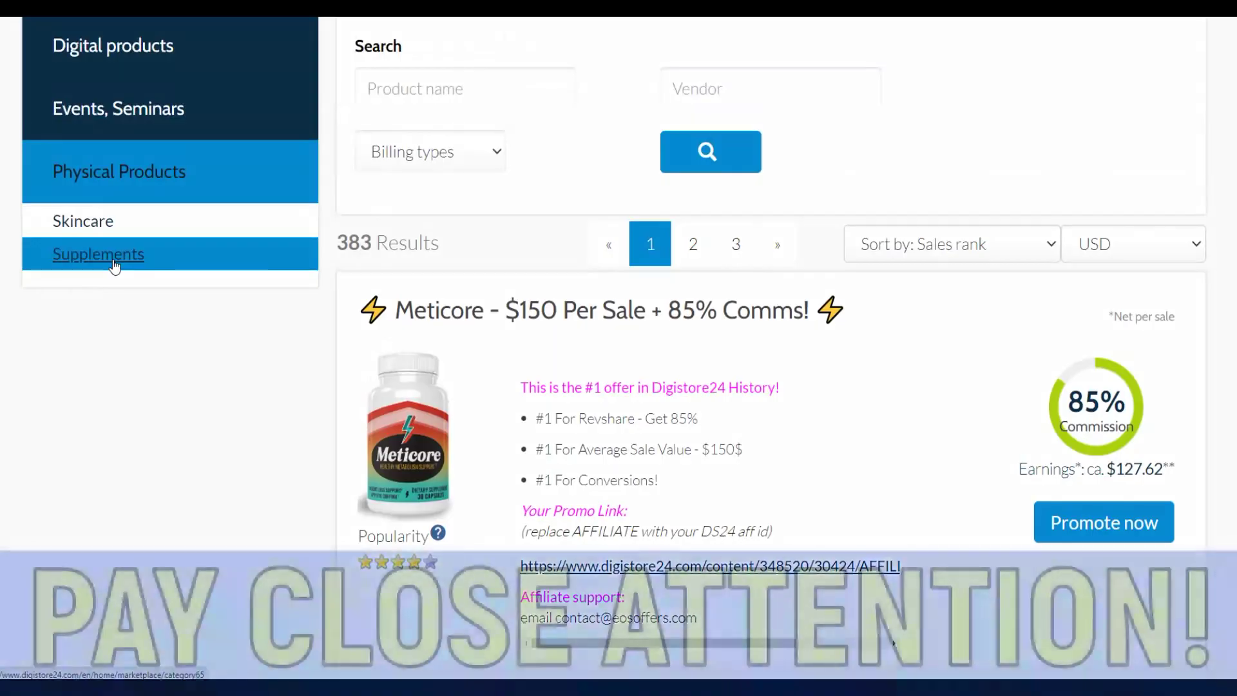
{"action": "left_click", "coordinate": [71, 257]}
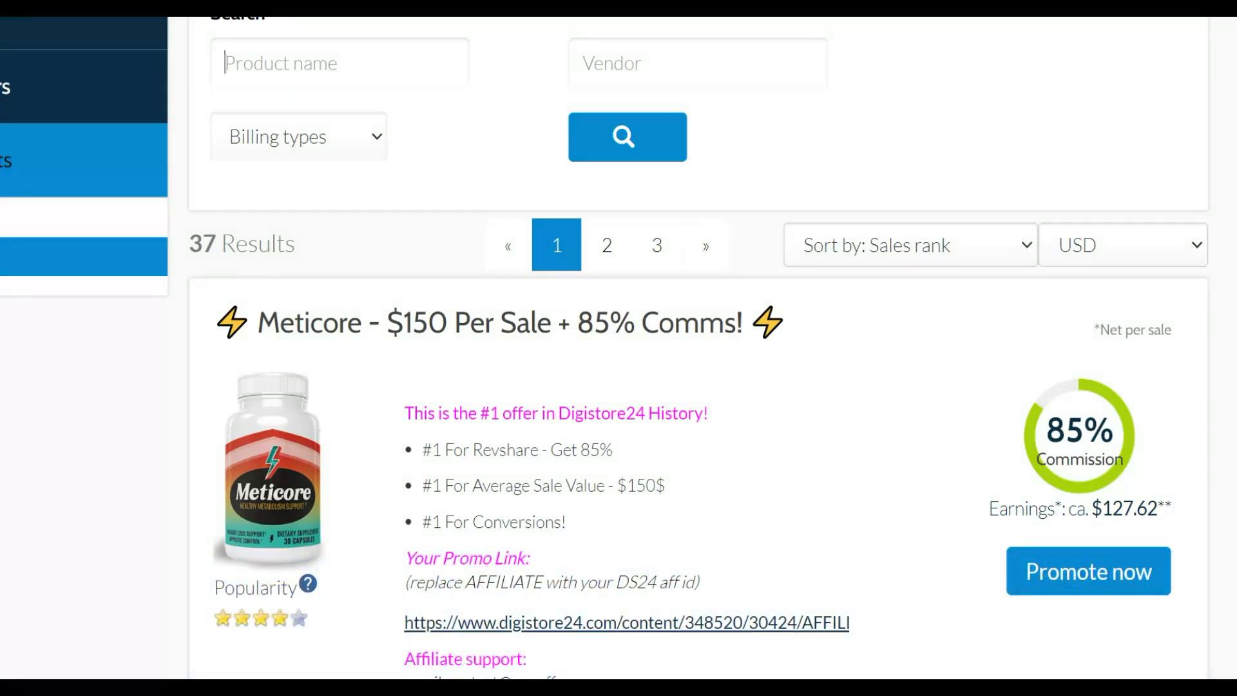
Examine the supplement offers on the first results page for commission, earnings per sale, cart conversion and cancellation rate
{"action": "scroll", "coordinate": [690, 286], "scroll_direction": "down", "scroll_amount": 4}
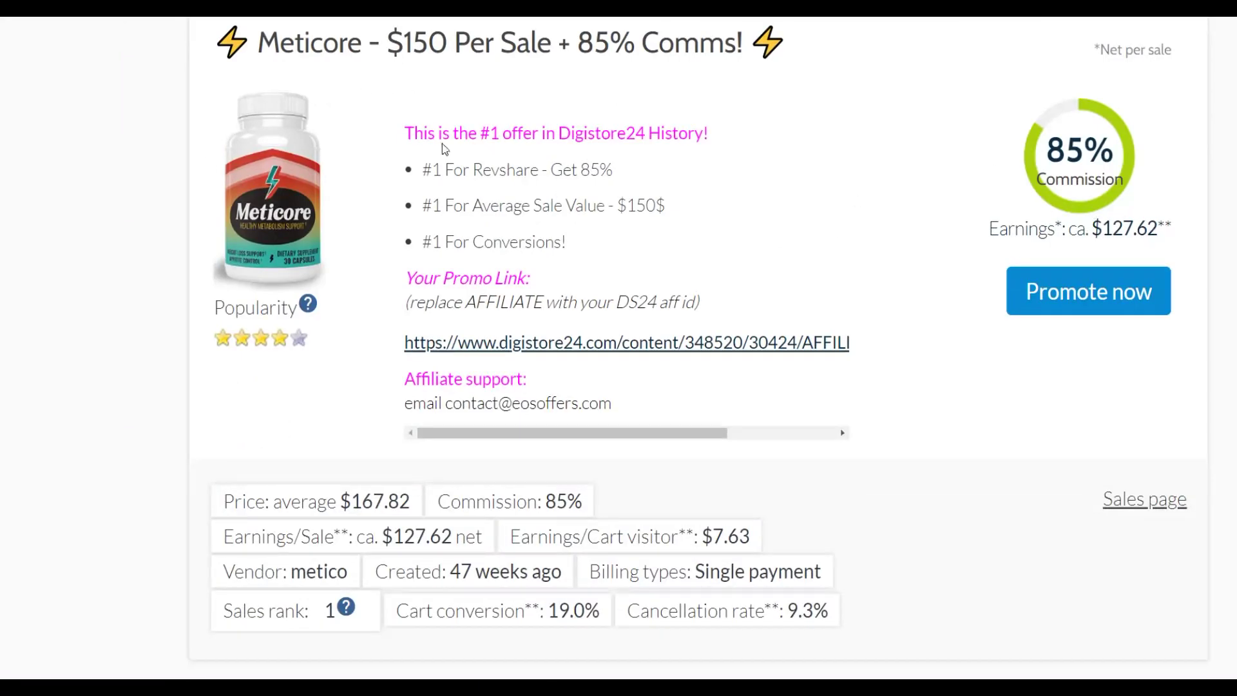
{"action": "scroll", "coordinate": [800, 164], "scroll_direction": "down", "scroll_amount": 8}
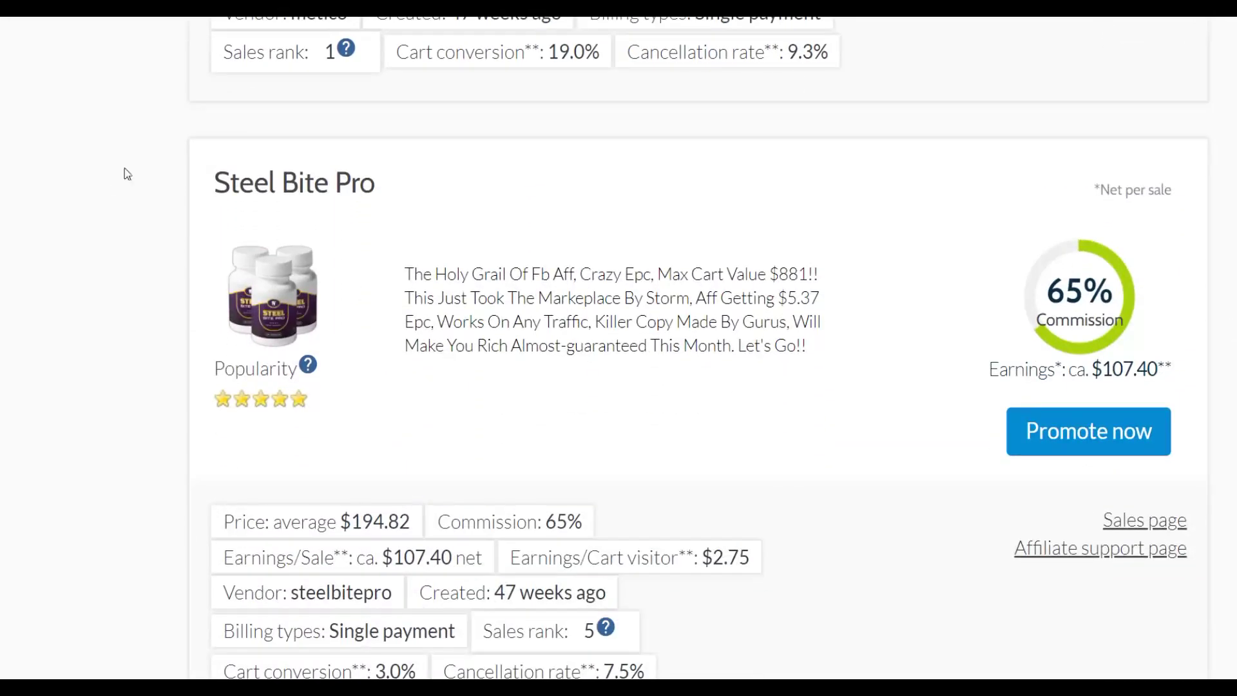
{"action": "scroll", "coordinate": [768, 210], "scroll_direction": "down", "scroll_amount": 8}
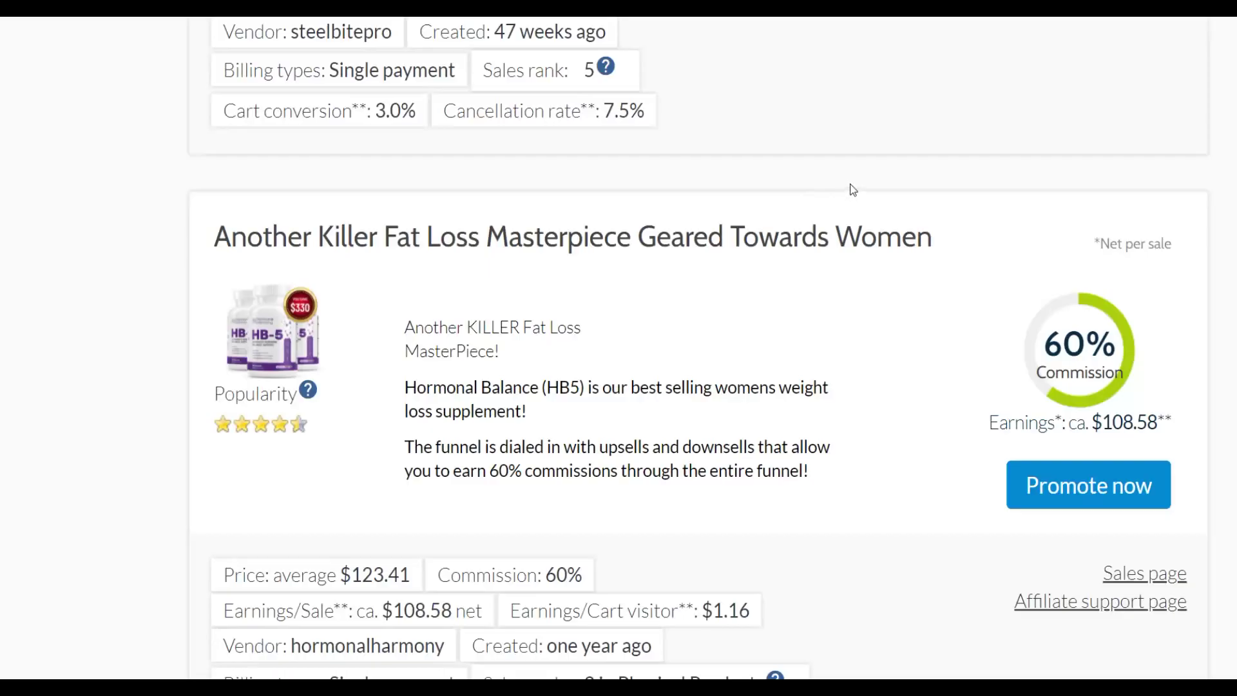
{"action": "scroll", "coordinate": [854, 190], "scroll_direction": "down", "scroll_amount": 10}
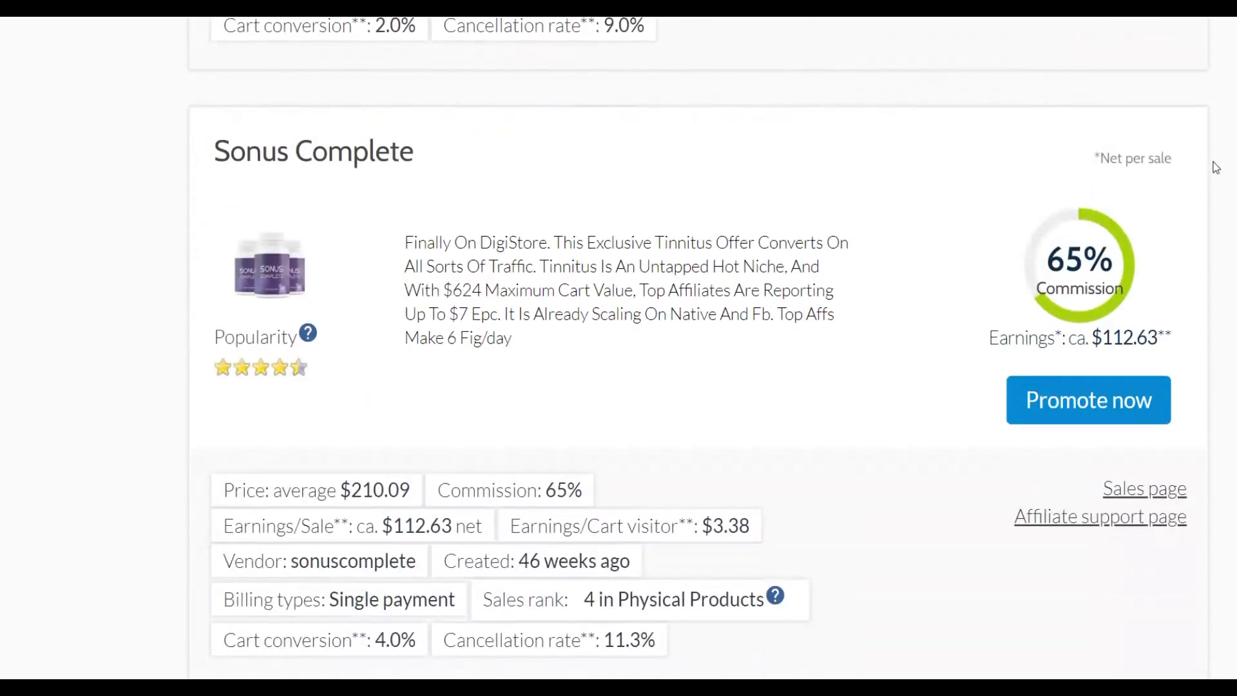
{"action": "scroll", "coordinate": [1019, 179], "scroll_direction": "down", "scroll_amount": 3}
{"action": "scroll", "coordinate": [1018, 172], "scroll_direction": "down", "scroll_amount": 2}
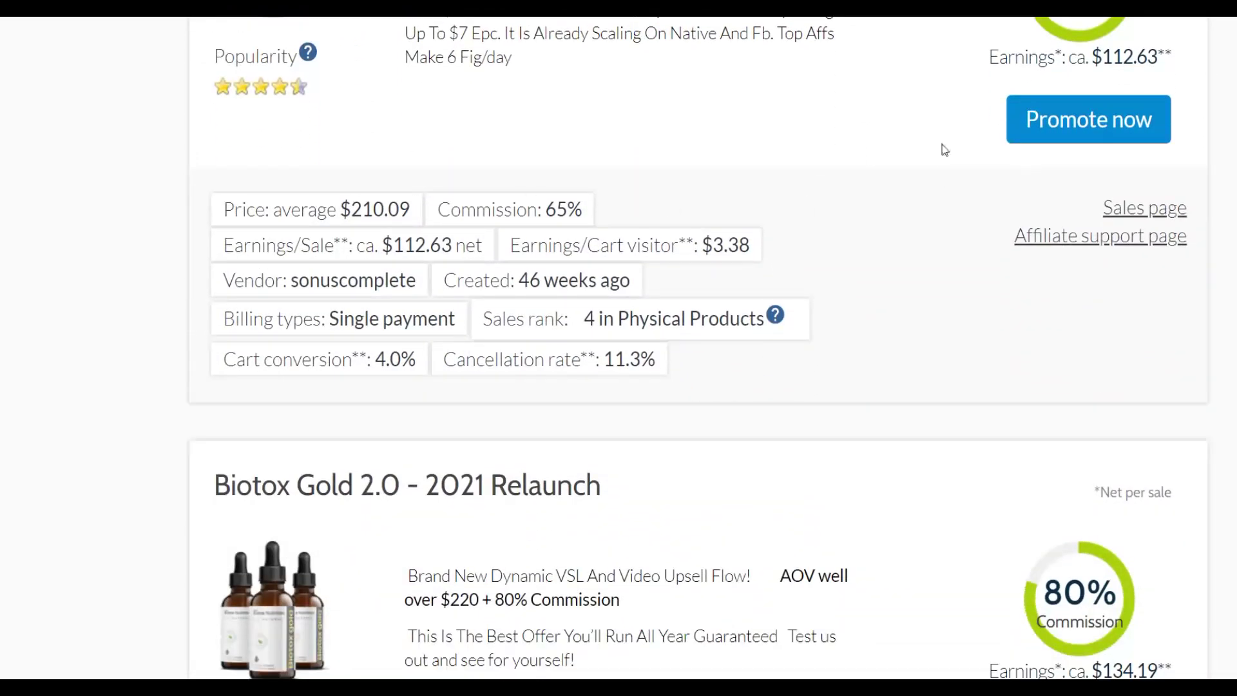
{"action": "scroll", "coordinate": [941, 149], "scroll_direction": "down", "scroll_amount": 7}
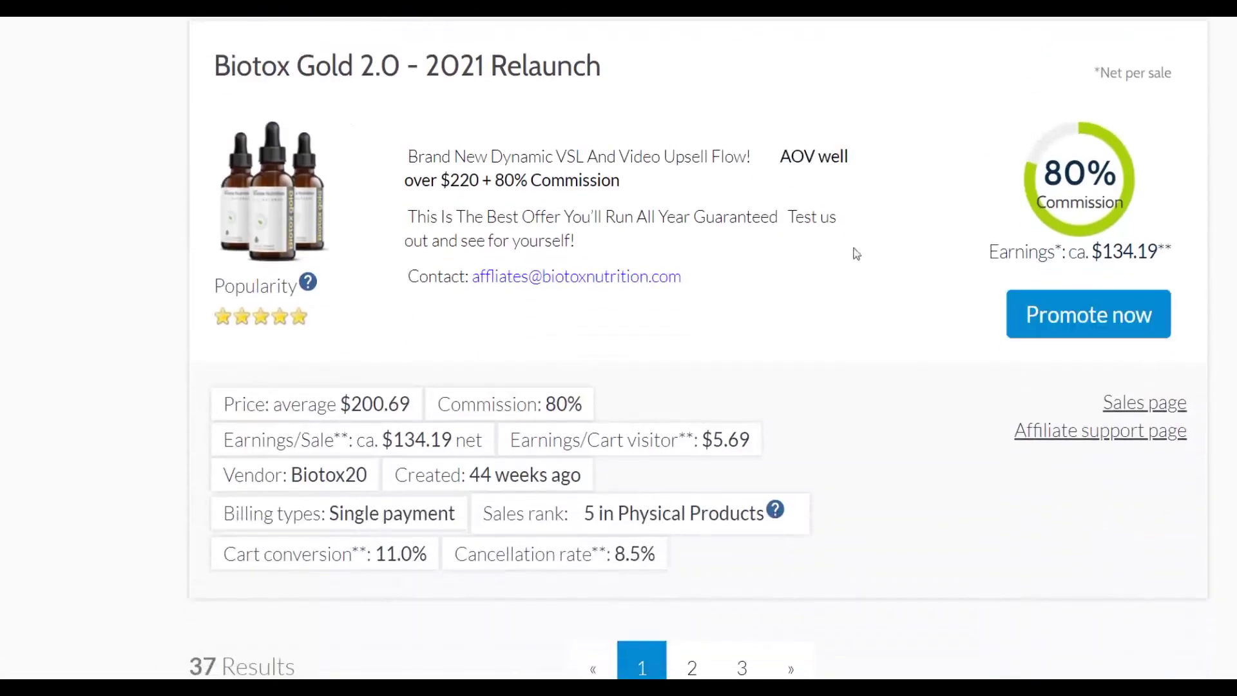
{"action": "left_click_drag", "start_coordinate": [995, 252], "coordinate": [927, 279]}
{"action": "scroll", "coordinate": [928, 279], "scroll_direction": "up", "scroll_amount": 8}
{"action": "left_click_drag", "start_coordinate": [993, 250], "coordinate": [830, 195]}
{"action": "left_click", "coordinate": [830, 192]}
{"action": "scroll", "coordinate": [884, 254], "scroll_direction": "down", "scroll_amount": 2}
{"action": "scroll", "coordinate": [808, 302], "scroll_direction": "down", "scroll_amount": 8}
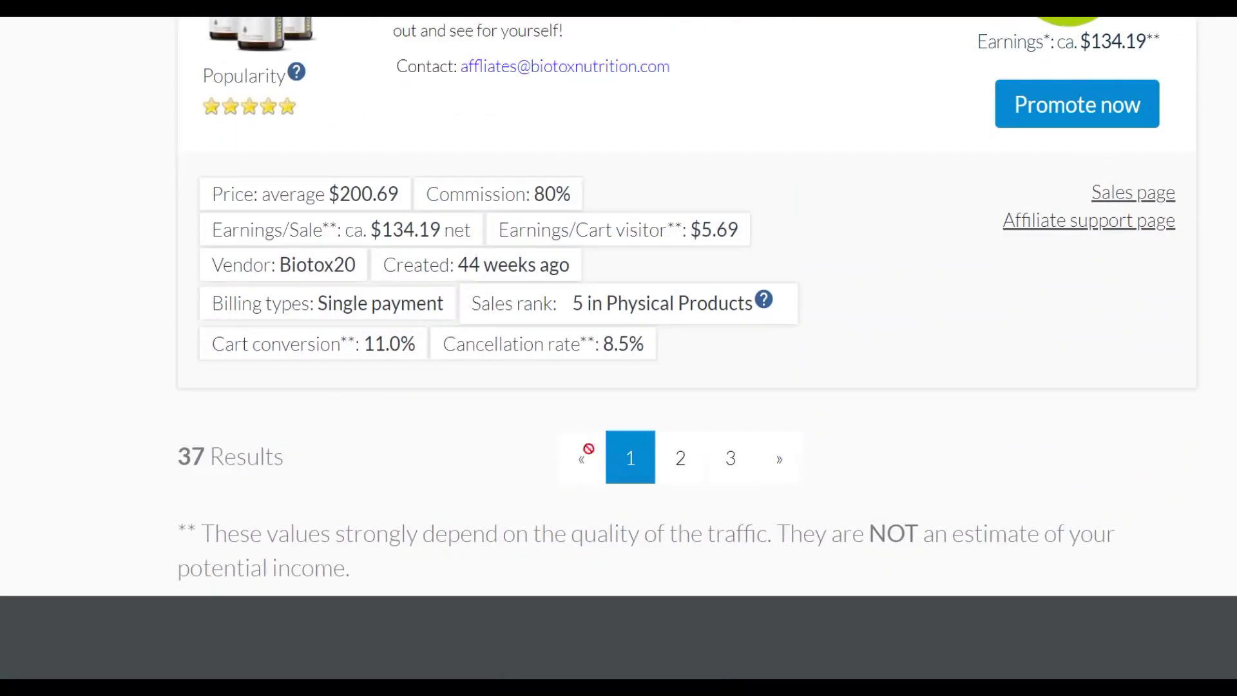
Open the second page of supplement results and look through its offers down to the end
{"action": "left_click", "coordinate": [663, 456]}
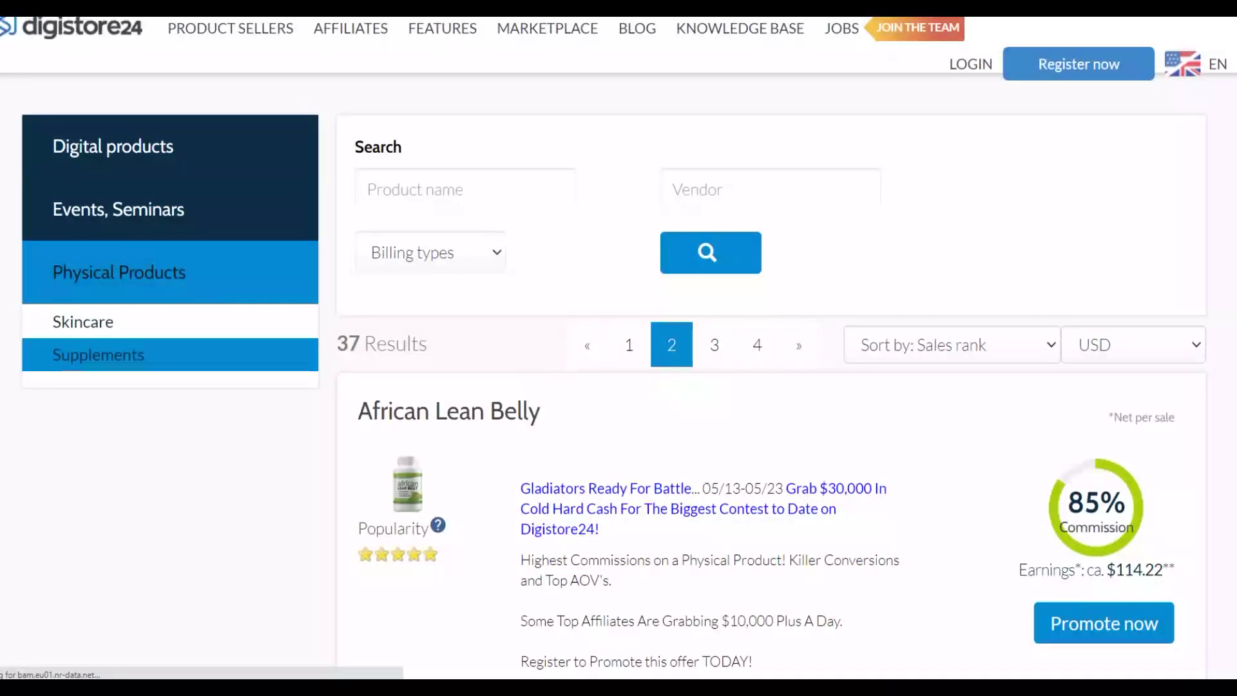
{"action": "scroll", "coordinate": [671, 450], "scroll_direction": "down", "scroll_amount": 6}
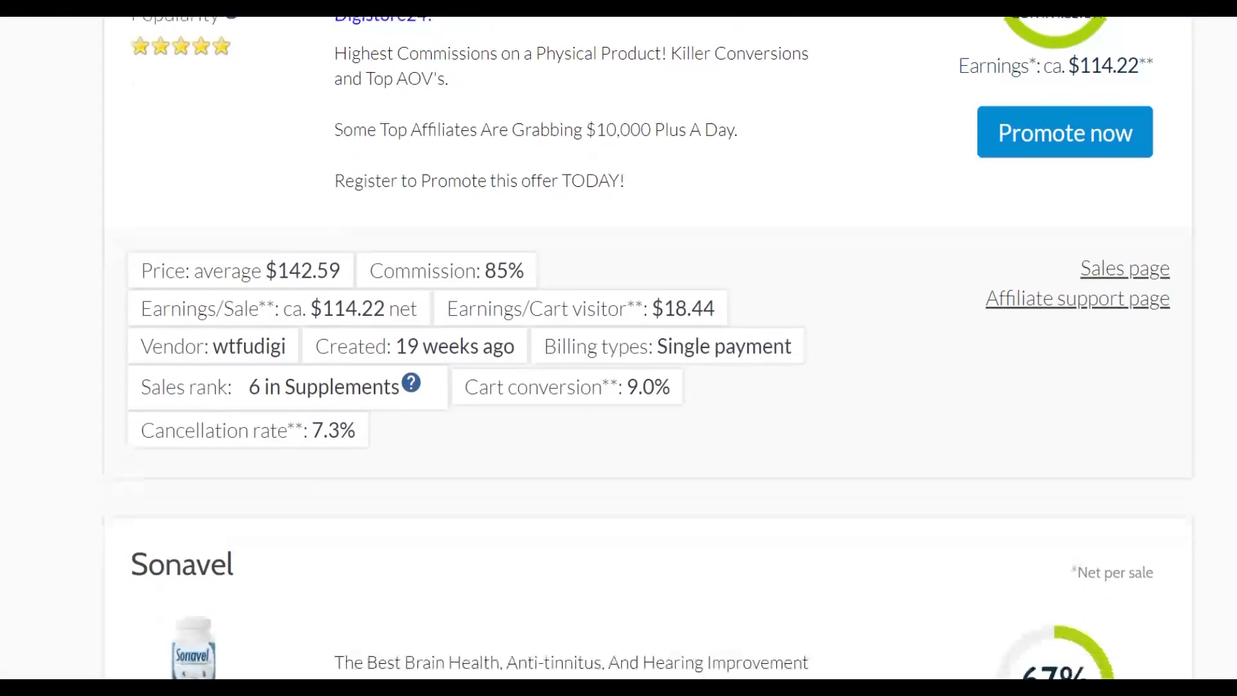
{"action": "scroll", "coordinate": [671, 449], "scroll_direction": "down", "scroll_amount": 3}
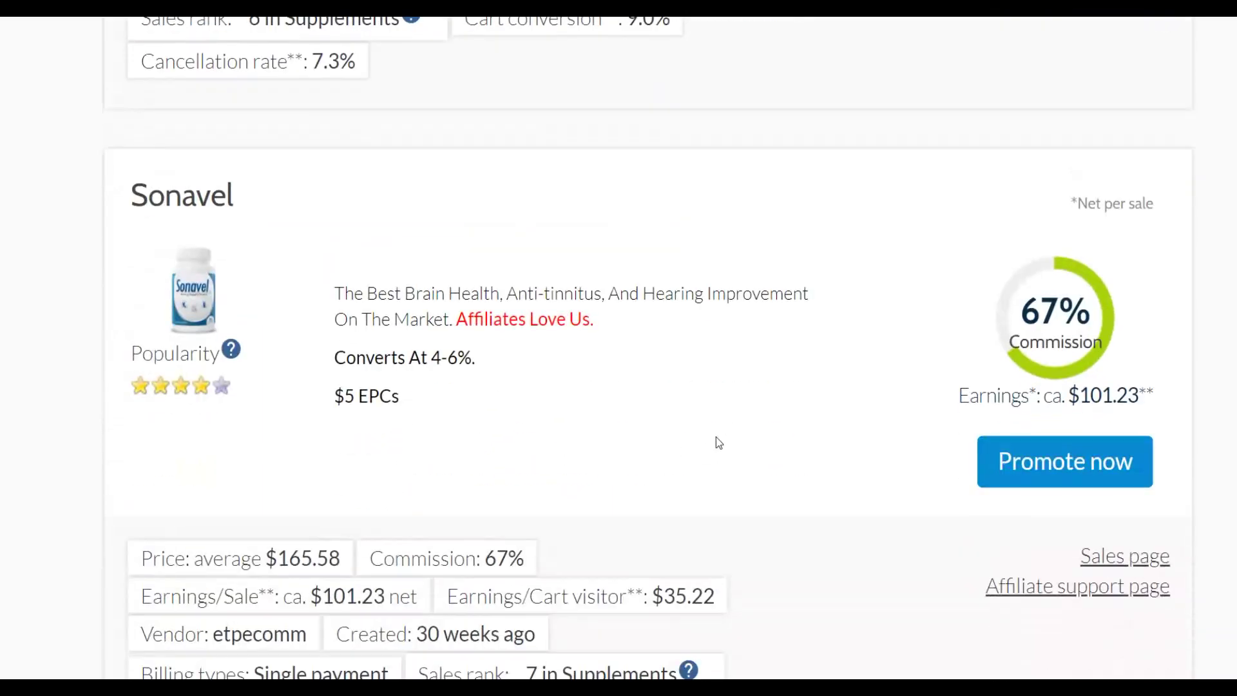
{"action": "scroll", "coordinate": [732, 438], "scroll_direction": "down", "scroll_amount": 5}
{"action": "scroll", "coordinate": [394, 160], "scroll_direction": "up", "scroll_amount": 4}
{"action": "scroll", "coordinate": [618, 348], "scroll_direction": "down", "scroll_amount": 20}
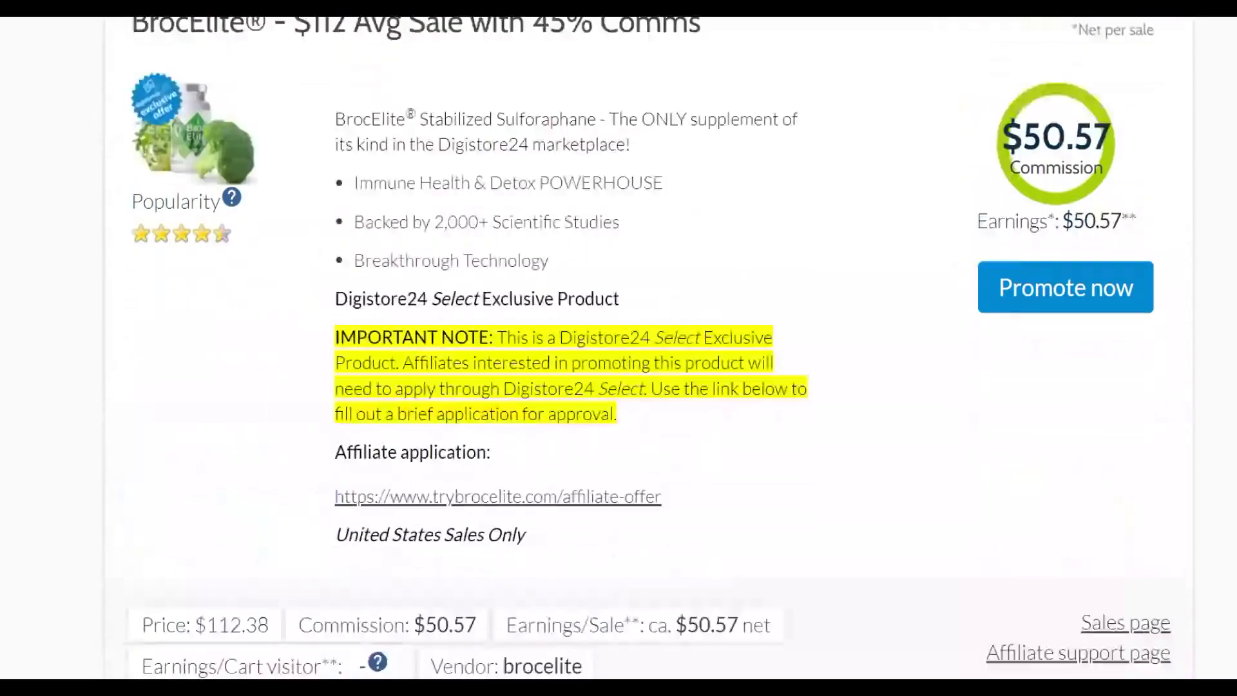
{"action": "scroll", "coordinate": [618, 348], "scroll_direction": "up", "scroll_amount": 7}
{"action": "scroll", "coordinate": [680, 460], "scroll_direction": "down", "scroll_amount": 8}
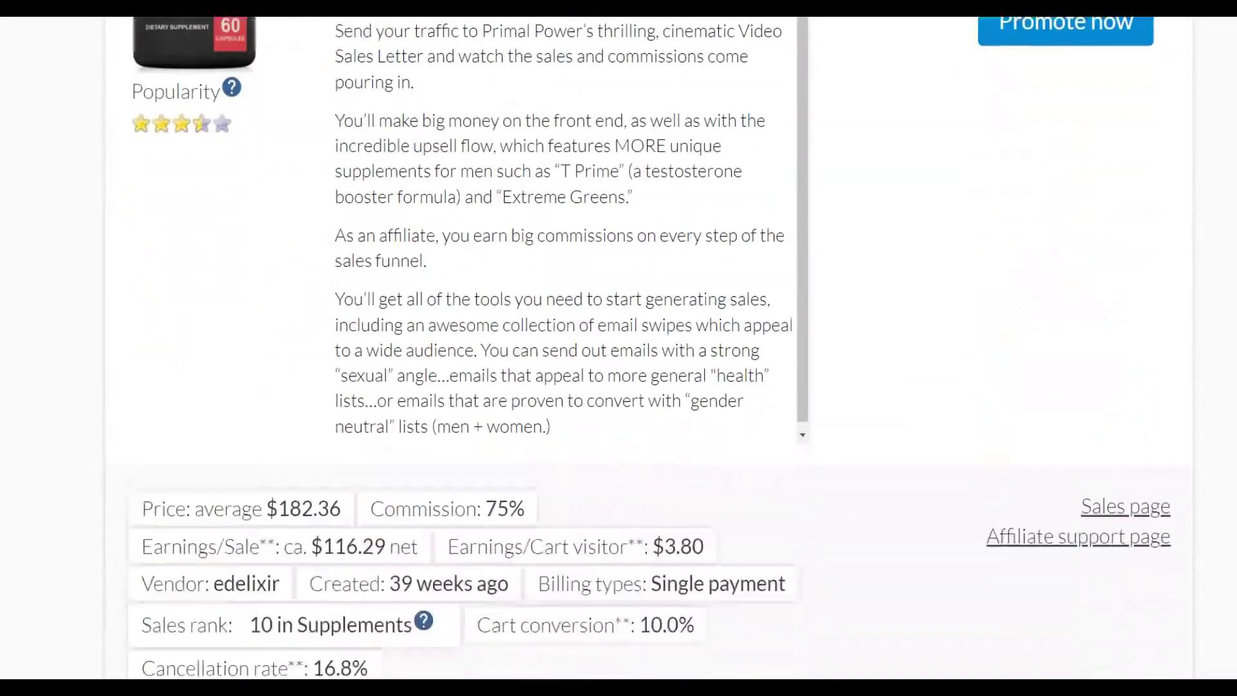
{"action": "scroll", "coordinate": [679, 460], "scroll_direction": "down", "scroll_amount": 6}
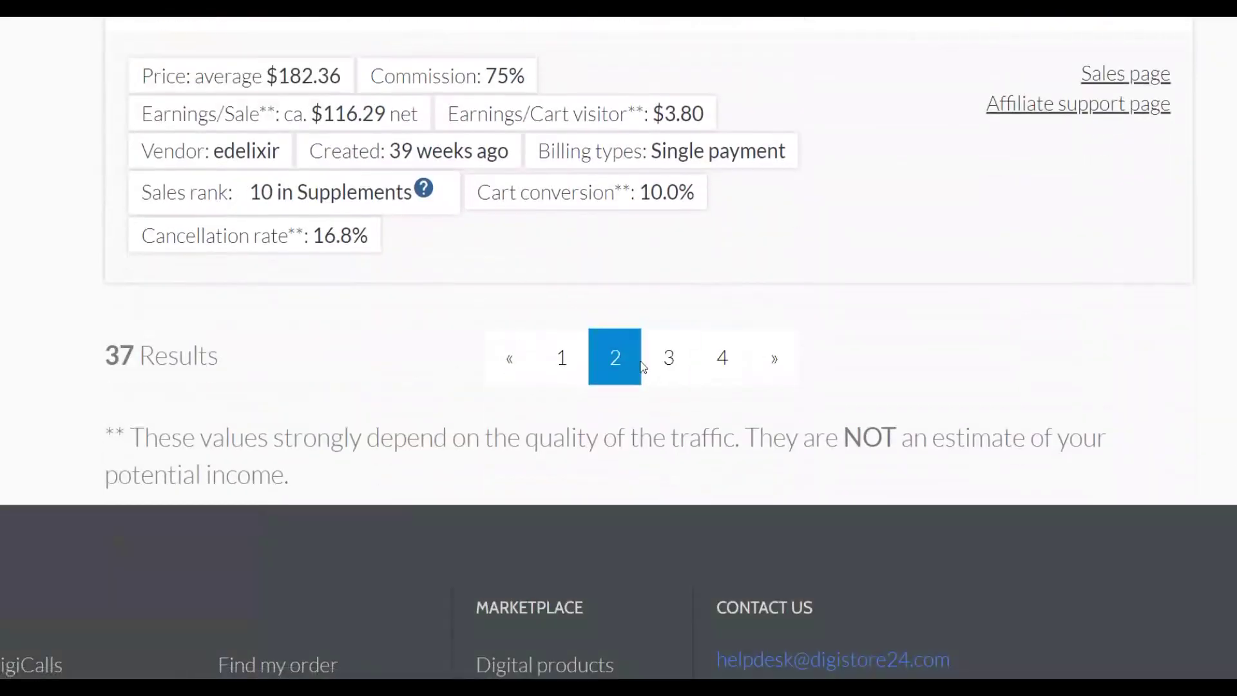
Open the third page of supplement results and check the seller rank details of the Bio Melt Pro offer
{"action": "left_click", "coordinate": [668, 356]}
{"action": "scroll", "coordinate": [1231, 306], "scroll_direction": "down", "scroll_amount": 5}
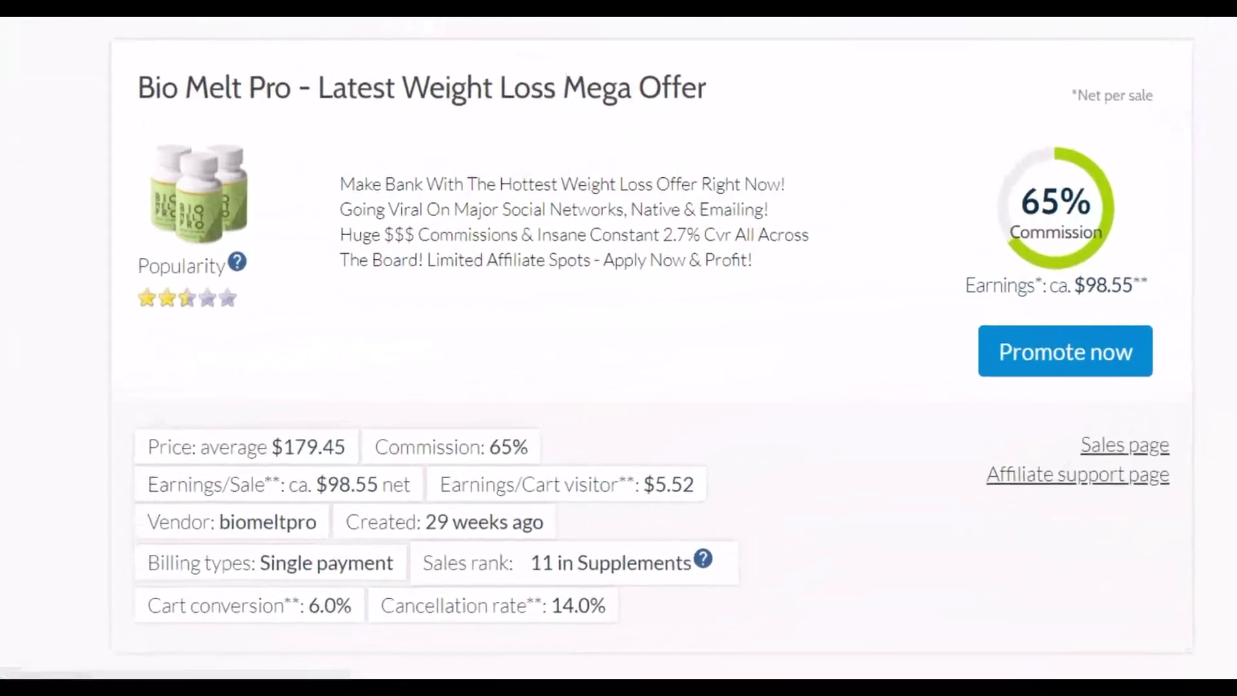
{"action": "scroll", "coordinate": [1231, 306], "scroll_direction": "down", "scroll_amount": 2}
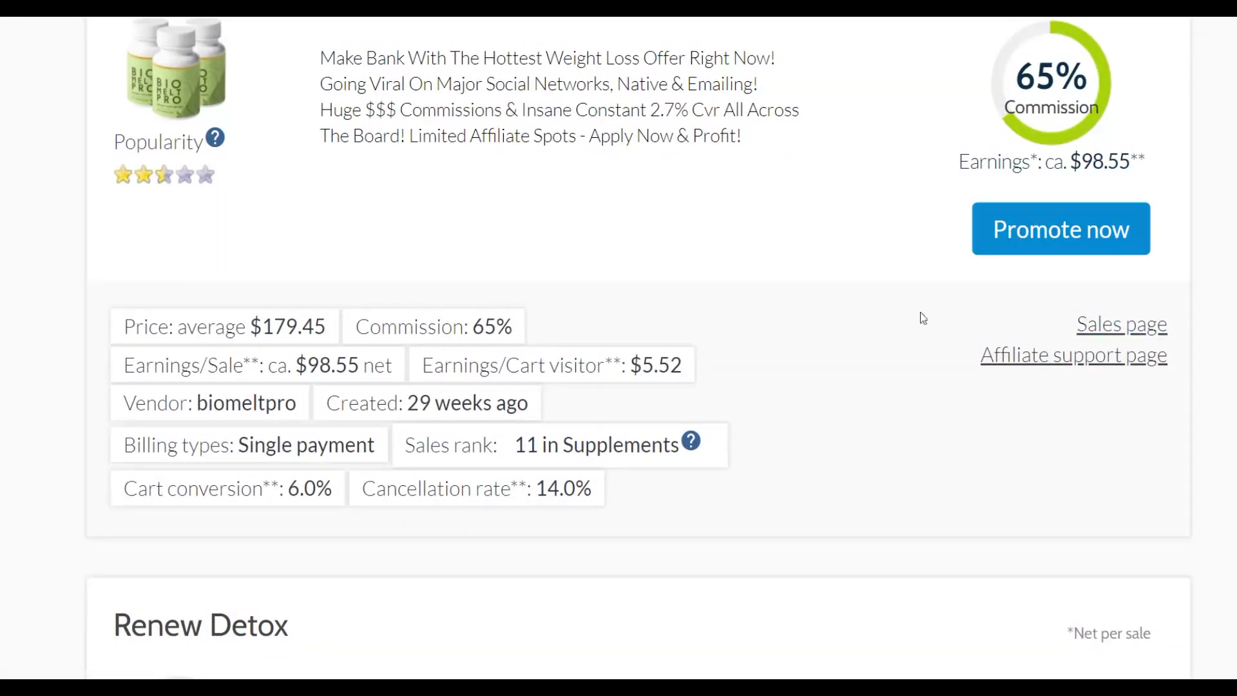
{"action": "scroll", "coordinate": [779, 299], "scroll_direction": "up", "scroll_amount": 2}
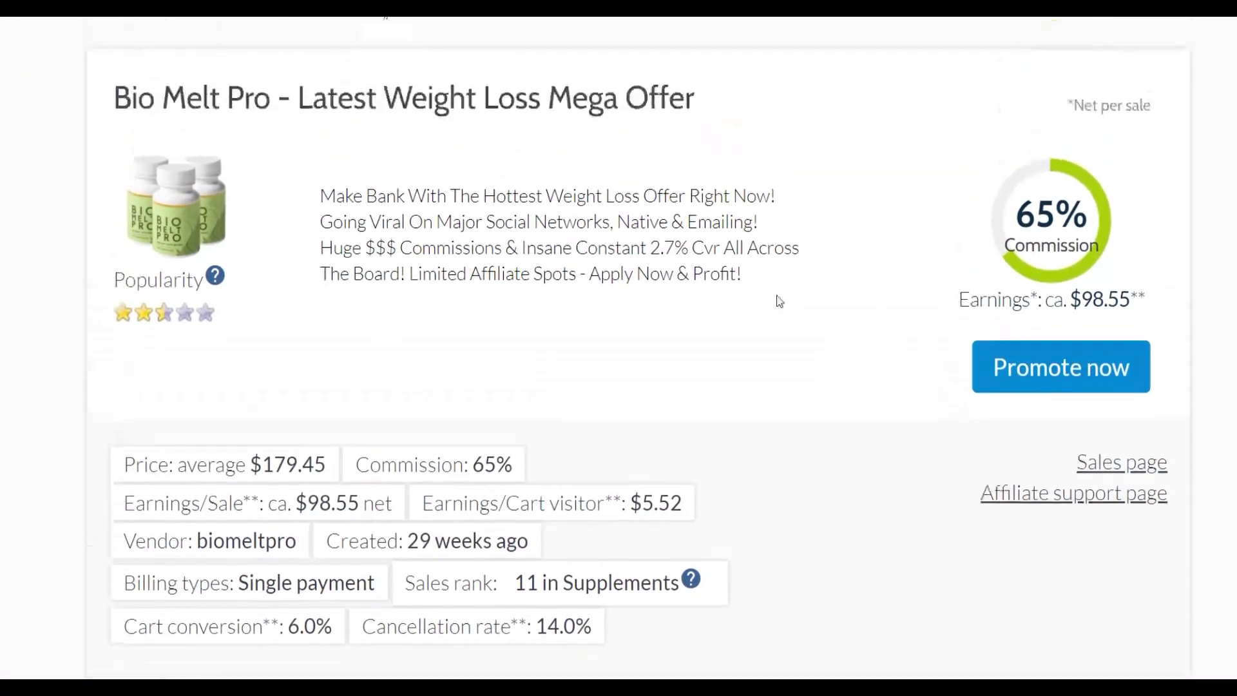
{"action": "scroll", "coordinate": [1051, 173], "scroll_direction": "down", "scroll_amount": 2}
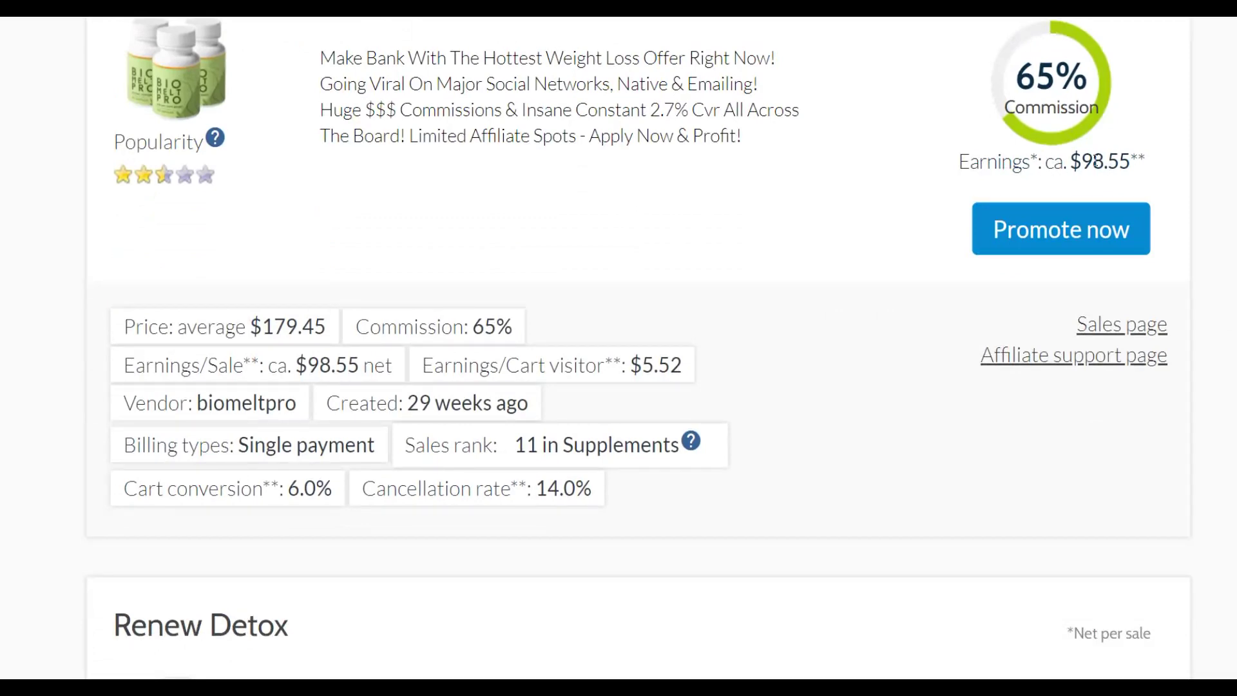
{"action": "scroll", "coordinate": [1140, 153], "scroll_direction": "down", "scroll_amount": 3}
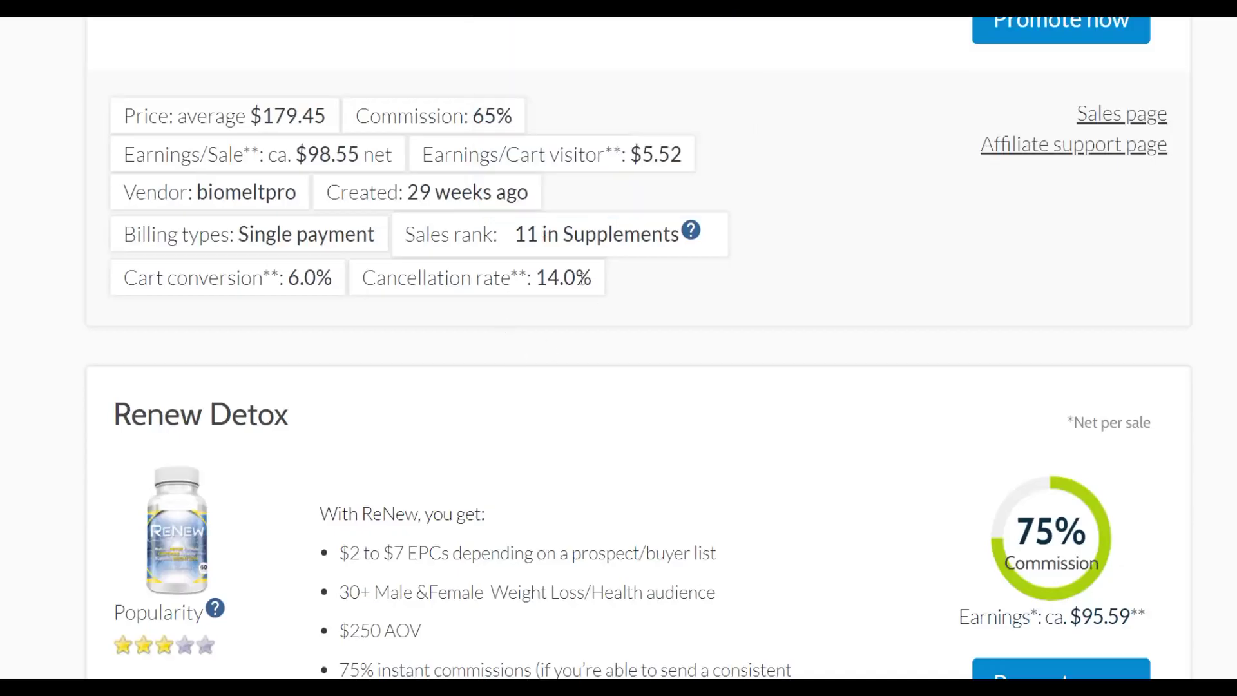
{"action": "scroll", "coordinate": [603, 312], "scroll_direction": "up", "scroll_amount": 1}
{"action": "scroll", "coordinate": [508, 396], "scroll_direction": "up", "scroll_amount": 2}
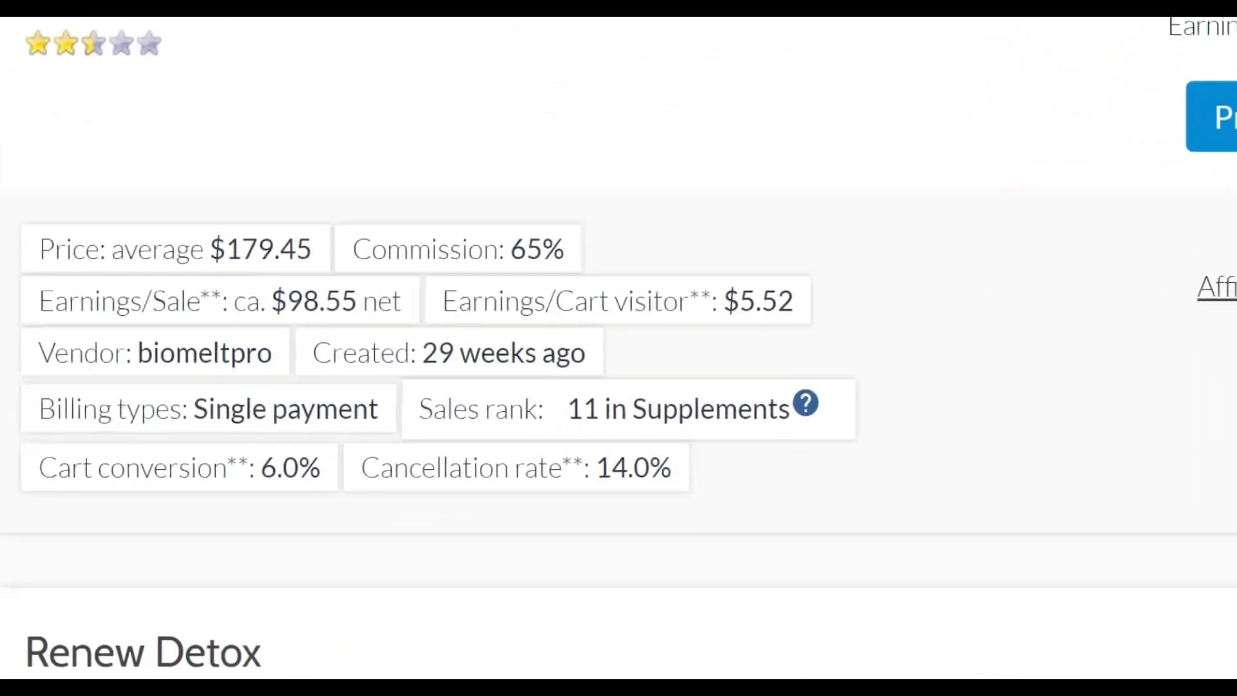
{"action": "mouse_move", "coordinate": [616, 423]}
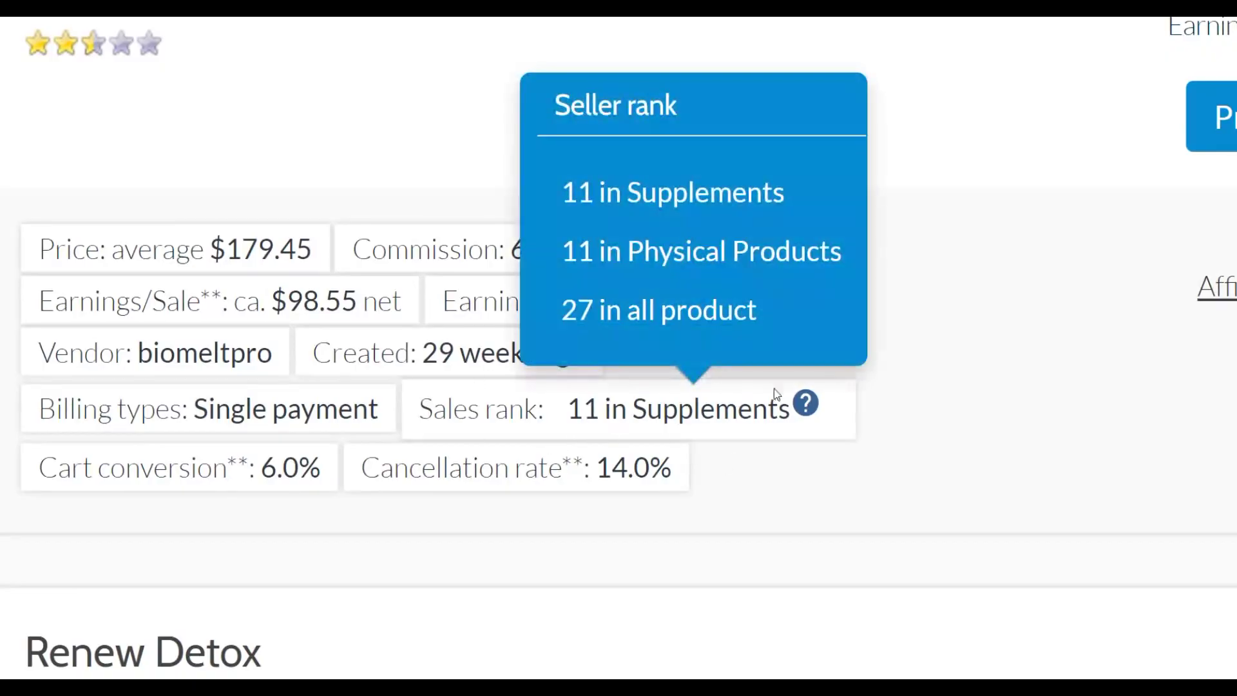
Look through the third page of supplement results to the end, checking the Bio Melt Pro, Renew Detox and Vital Flow offers
{"action": "scroll", "coordinate": [784, 388], "scroll_direction": "down", "scroll_amount": 4}
{"action": "scroll", "coordinate": [788, 386], "scroll_direction": "up", "scroll_amount": 6}
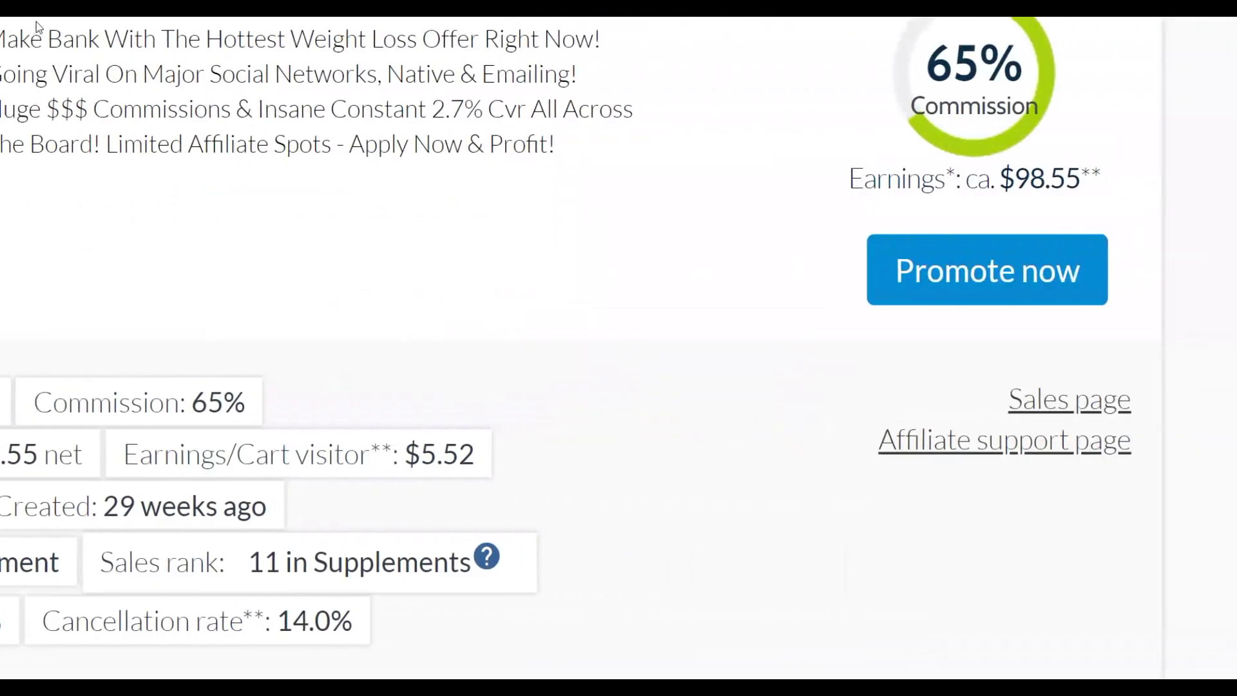
{"action": "scroll", "coordinate": [149, 86], "scroll_direction": "down", "scroll_amount": 6}
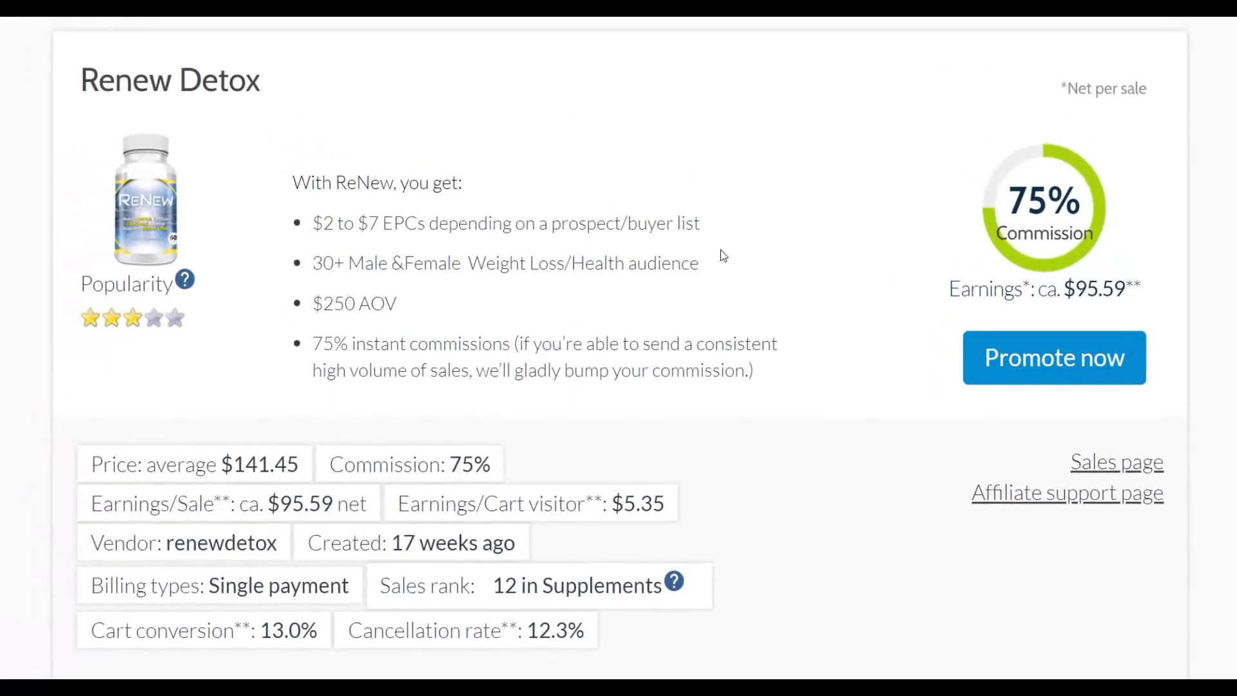
{"action": "scroll", "coordinate": [451, 399], "scroll_direction": "down", "scroll_amount": 3}
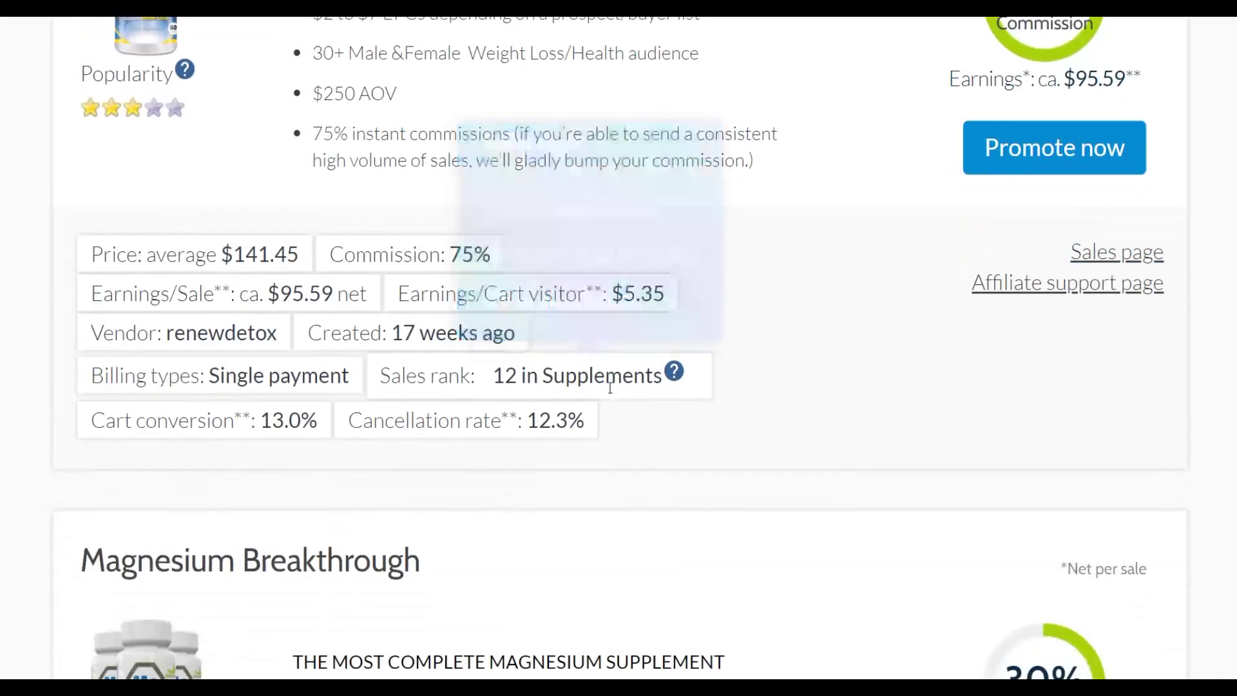
{"action": "scroll", "coordinate": [610, 389], "scroll_direction": "down", "scroll_amount": 3}
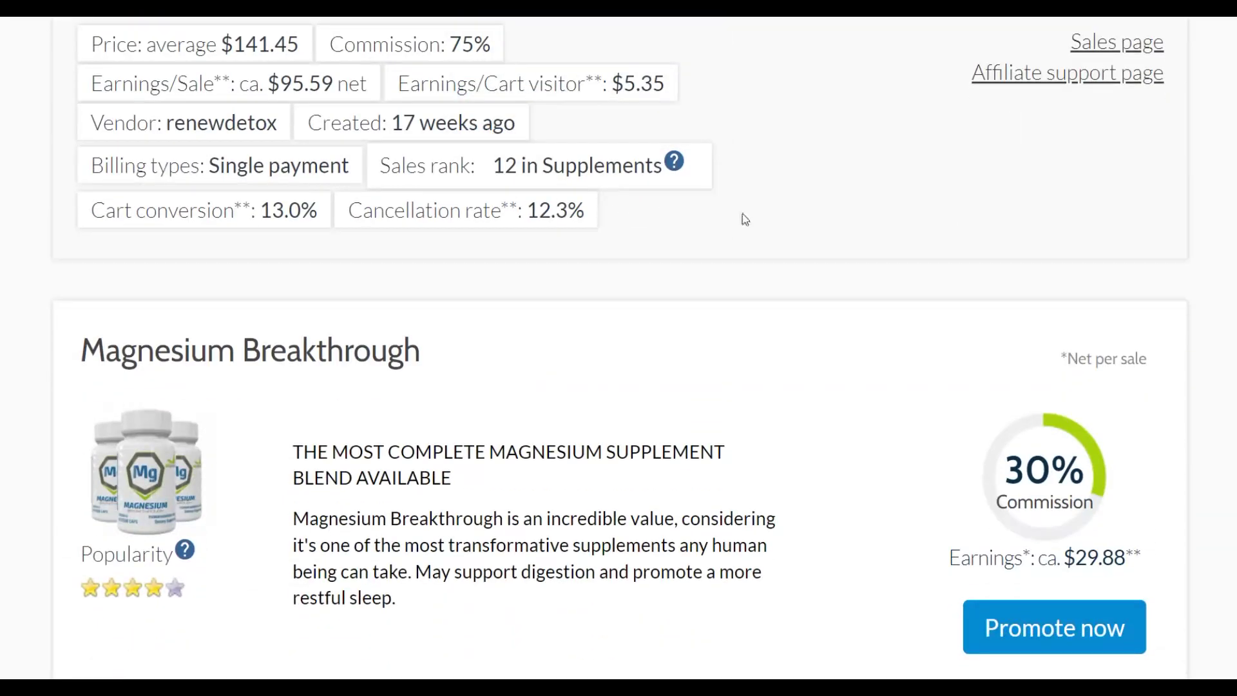
{"action": "scroll", "coordinate": [752, 216], "scroll_direction": "down", "scroll_amount": 14}
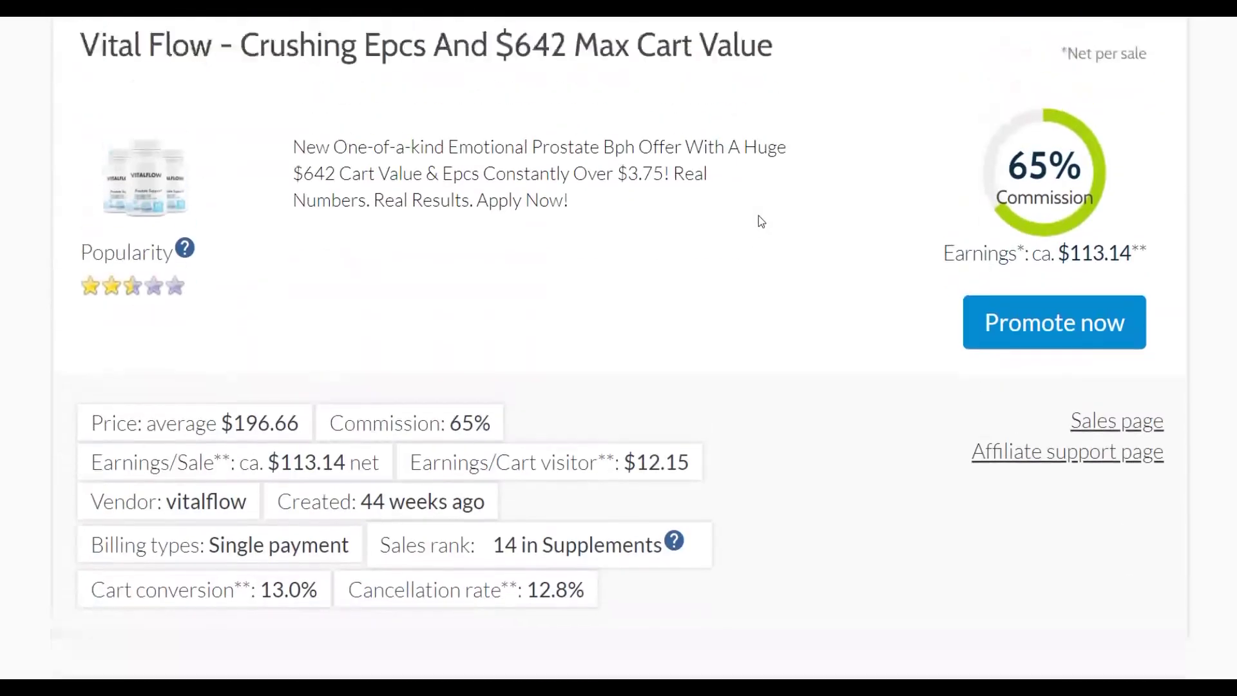
{"action": "scroll", "coordinate": [759, 221], "scroll_direction": "down", "scroll_amount": 16}
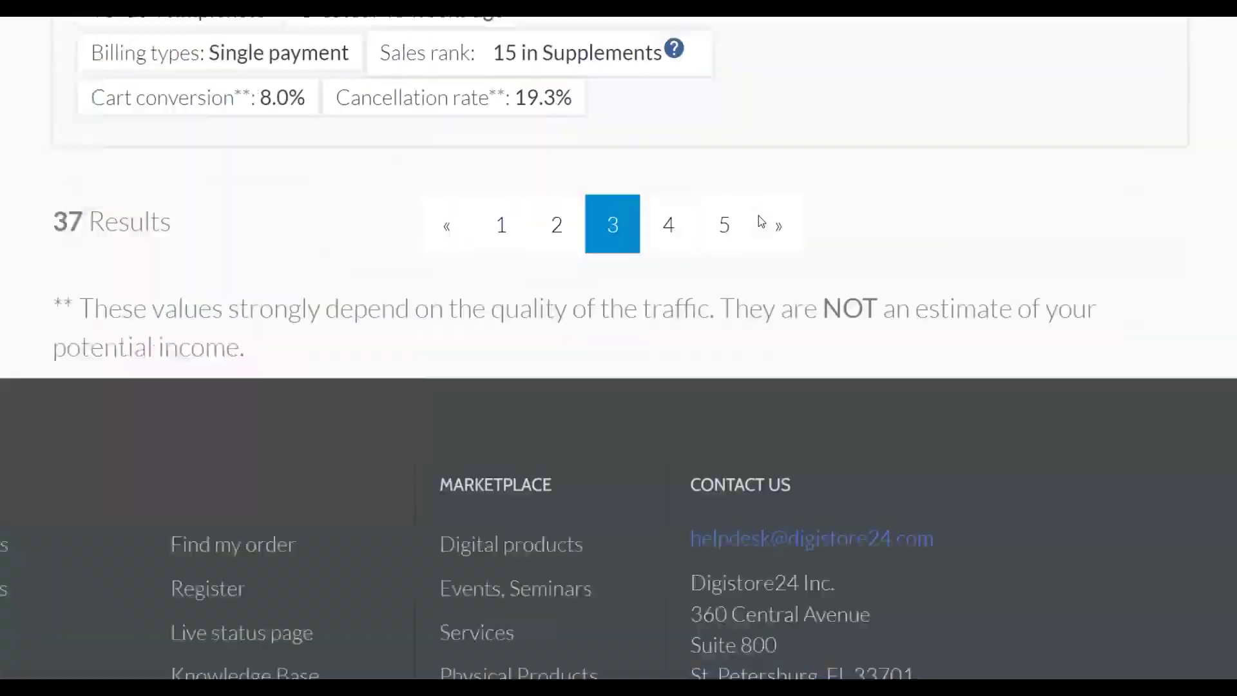
Return to the second page of supplement results and examine African Lean Belly's commission, earnings, cart conversion and cancellation rate
{"action": "left_click", "coordinate": [565, 167]}
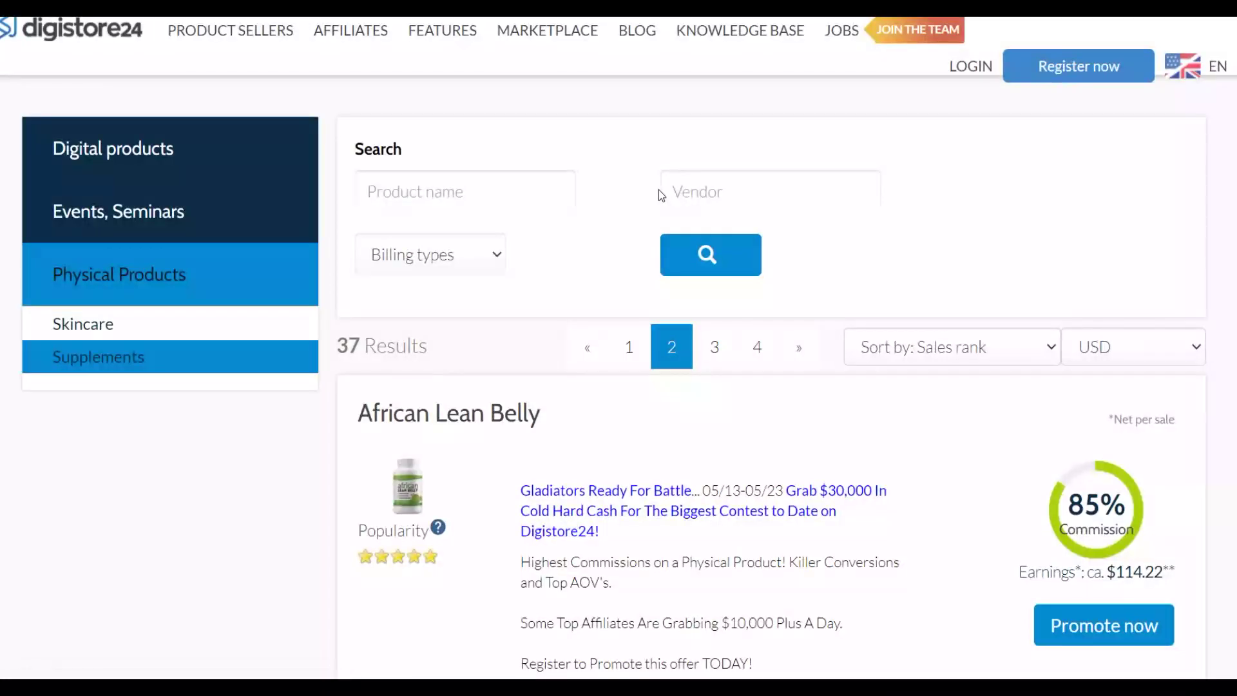
{"action": "scroll", "coordinate": [658, 189], "scroll_direction": "down", "scroll_amount": 1}
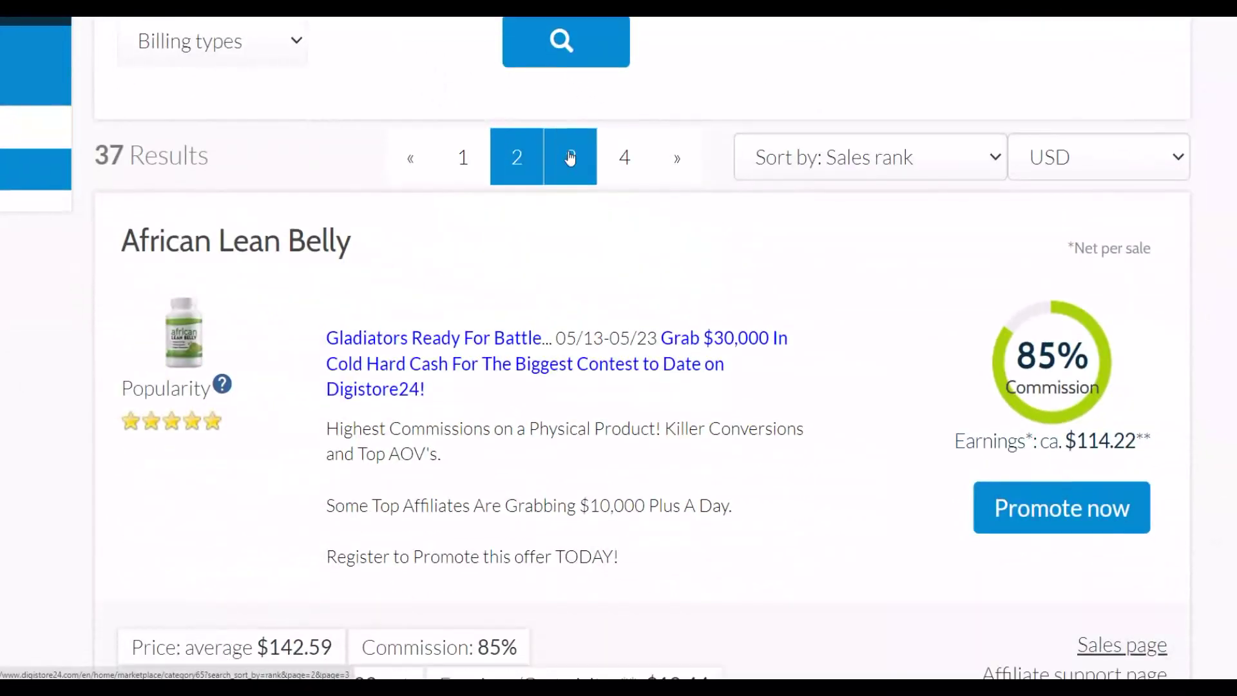
{"action": "scroll", "coordinate": [570, 157], "scroll_direction": "down", "scroll_amount": 5}
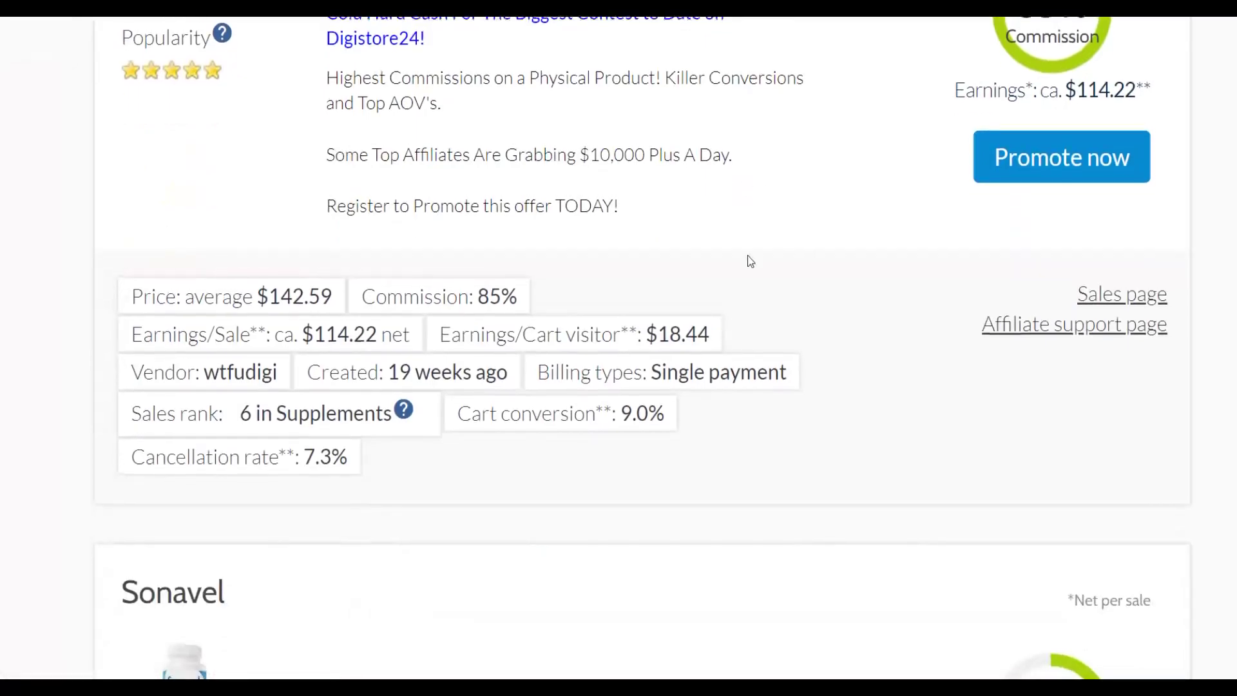
{"action": "scroll", "coordinate": [749, 261], "scroll_direction": "up", "scroll_amount": 5}
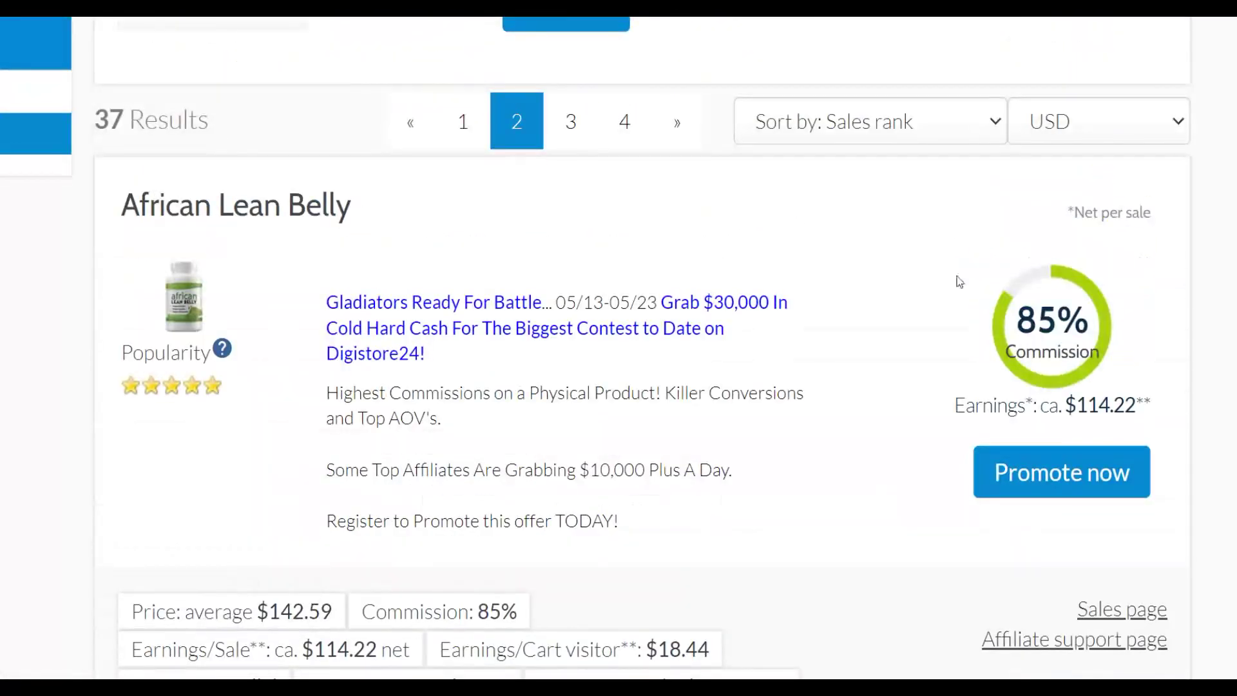
{"action": "scroll", "coordinate": [952, 272], "scroll_direction": "down", "scroll_amount": 2}
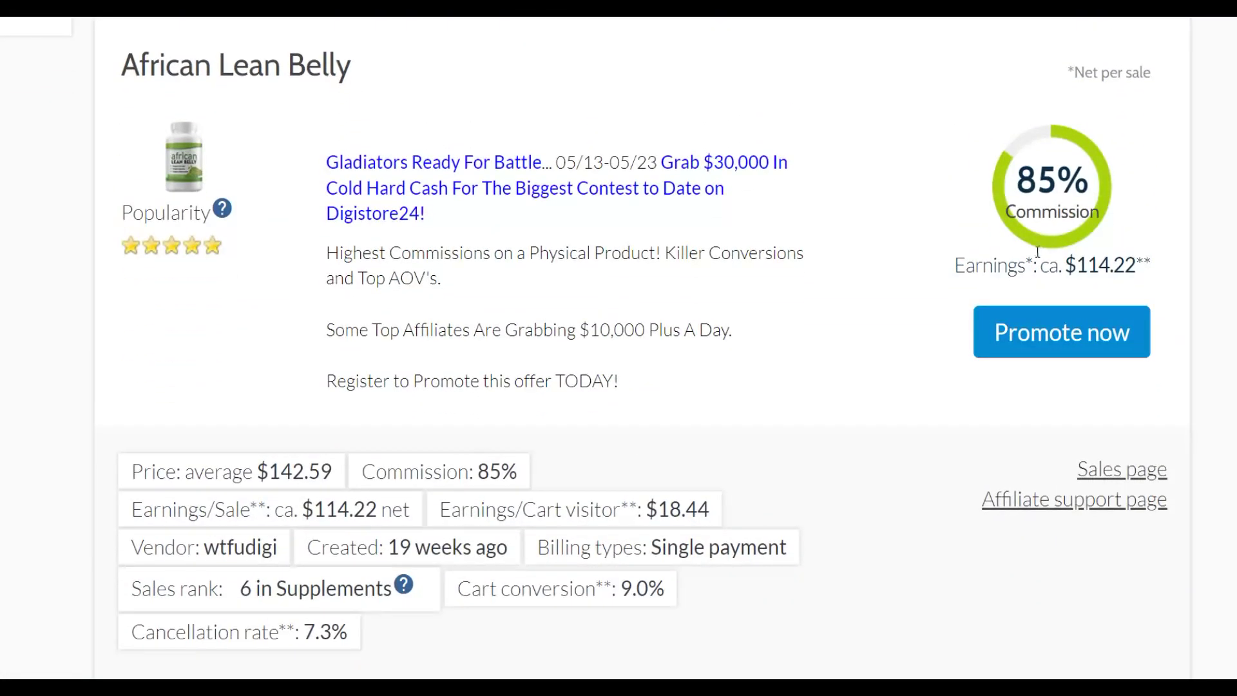
{"action": "scroll", "coordinate": [708, 231], "scroll_direction": "down", "scroll_amount": 1}
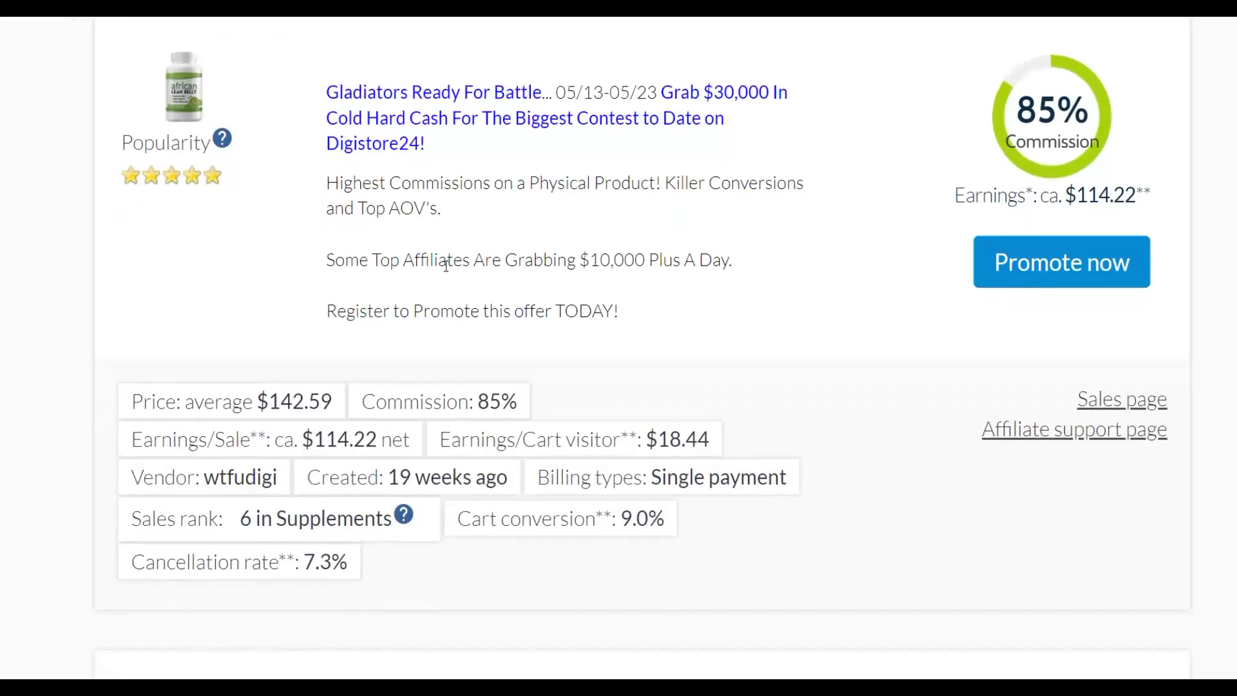
{"action": "scroll", "coordinate": [470, 489], "scroll_direction": "down", "scroll_amount": 3}
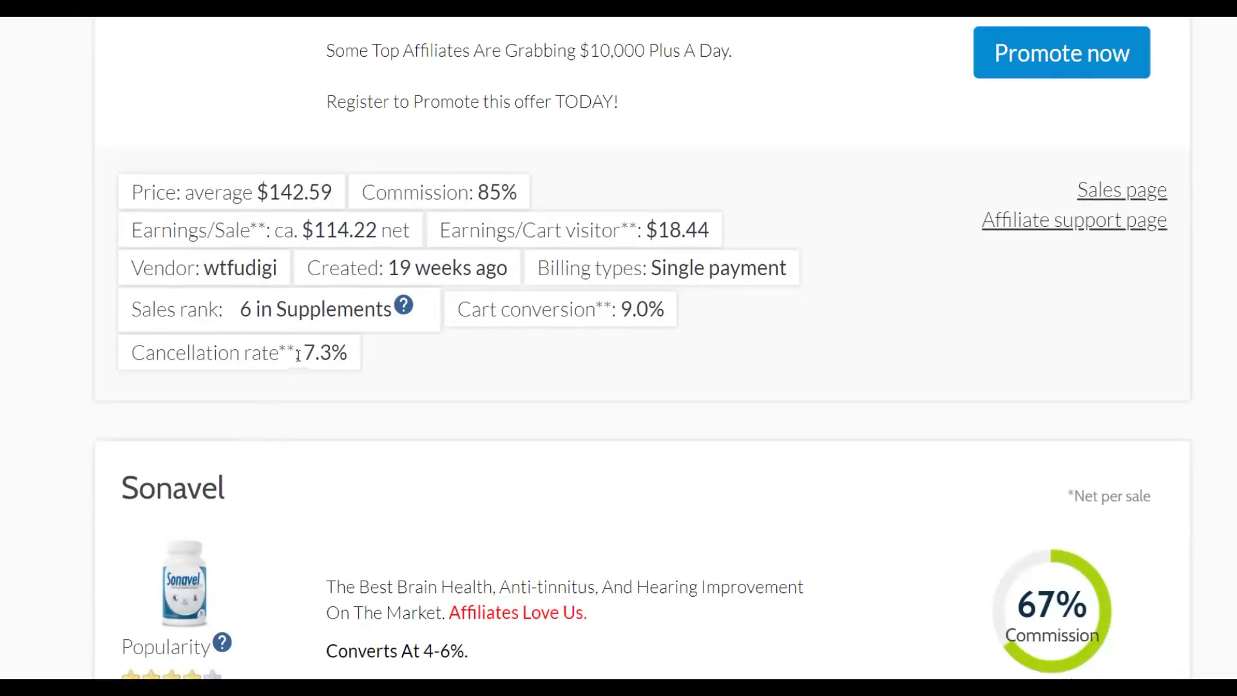
{"action": "scroll", "coordinate": [647, 414], "scroll_direction": "up", "scroll_amount": 3}
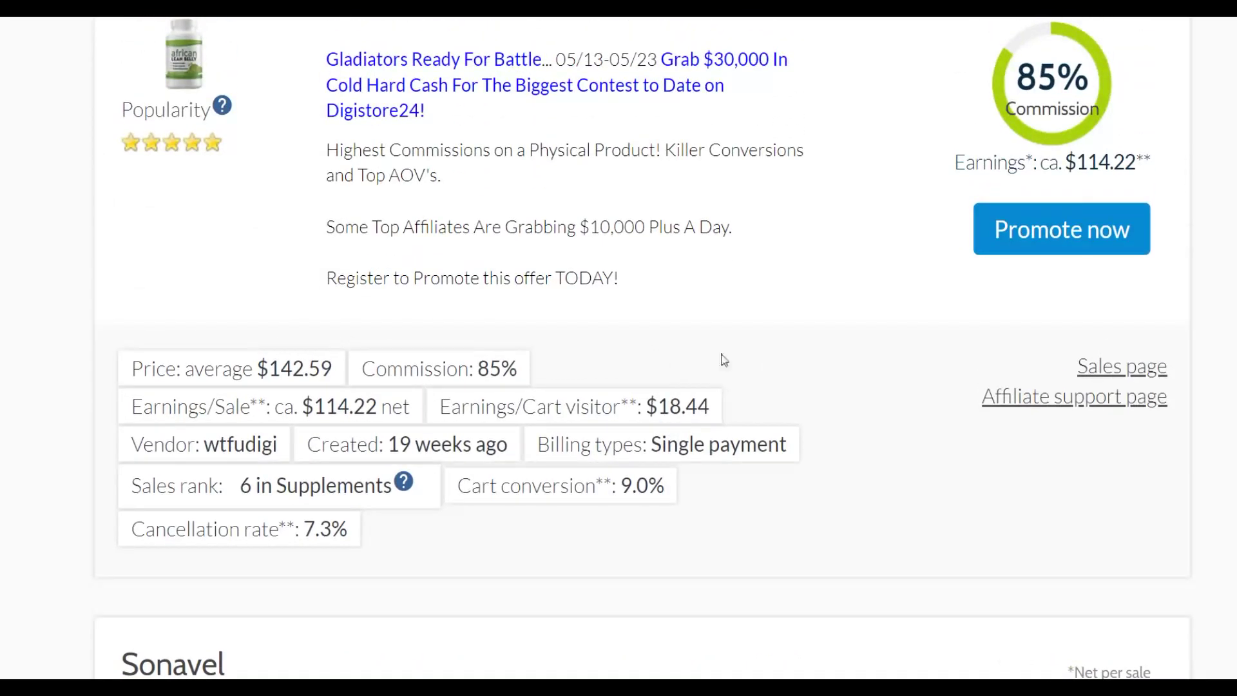
Open African Lean Belly's sales page and affiliate support page in separate new tabs
{"action": "right_click", "coordinate": [1075, 368]}
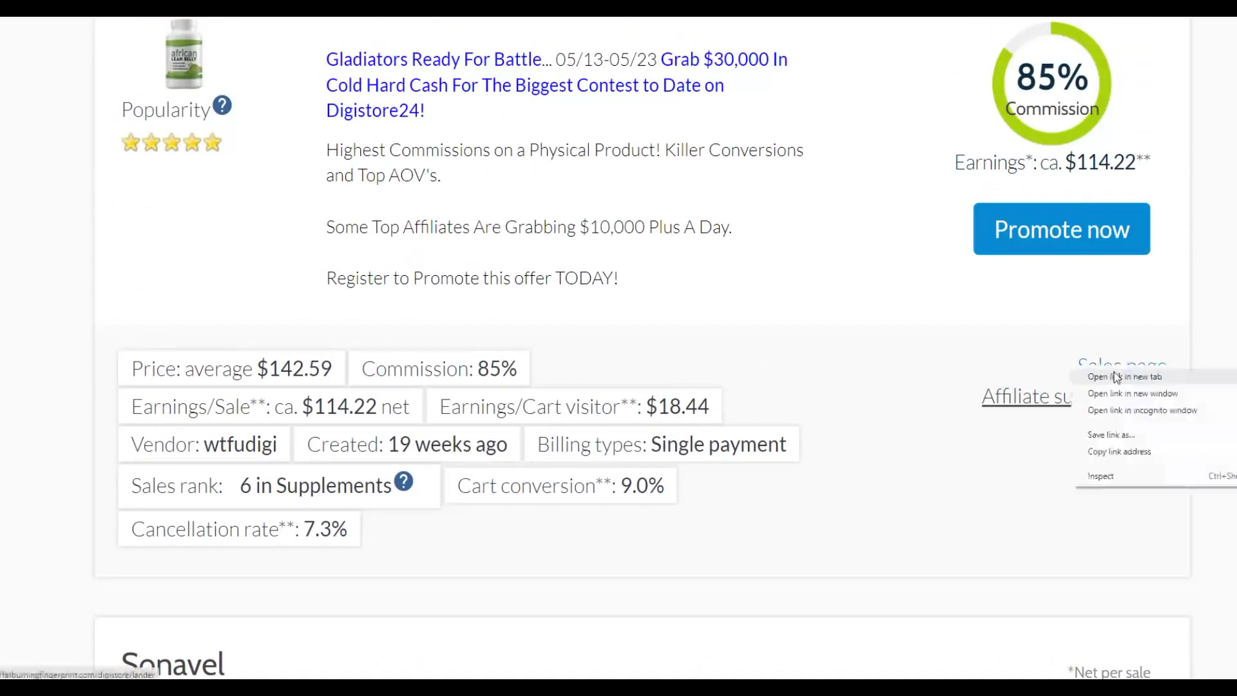
{"action": "left_click", "coordinate": [1109, 376]}
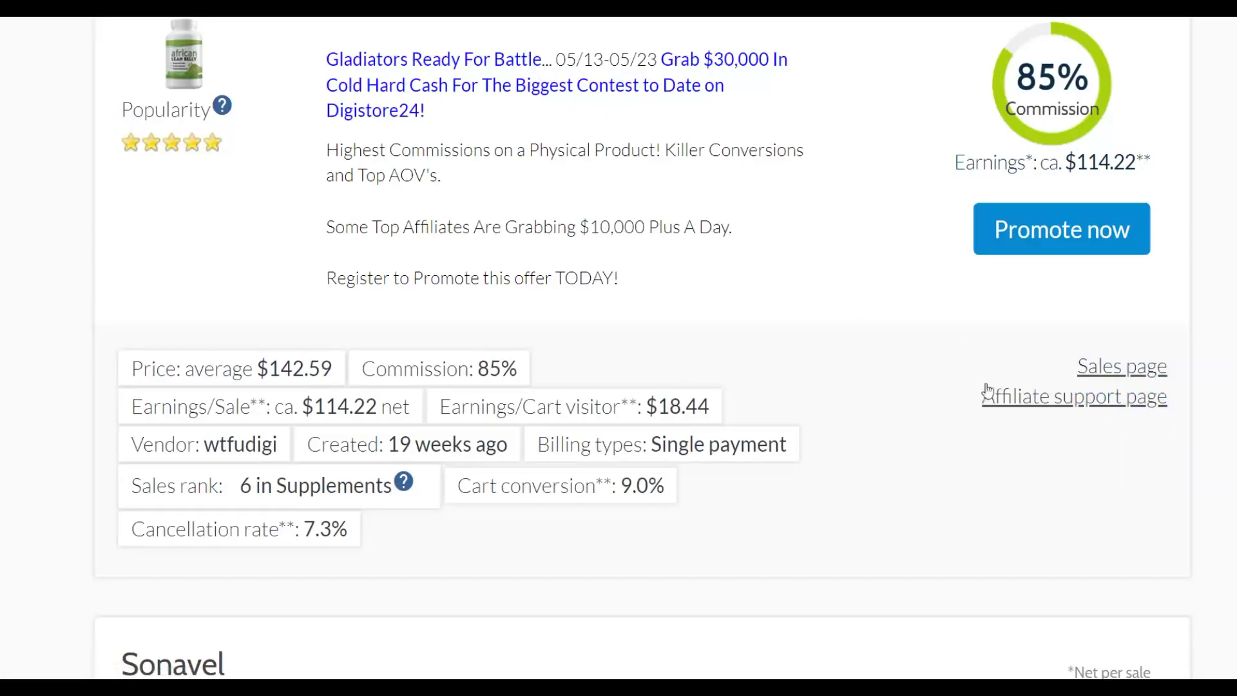
{"action": "right_click", "coordinate": [1022, 398]}
{"action": "left_click", "coordinate": [1042, 407]}
{"action": "scroll", "coordinate": [770, 381], "scroll_direction": "up", "scroll_amount": 1}
{"action": "scroll", "coordinate": [770, 380], "scroll_direction": "up", "scroll_amount": 3}
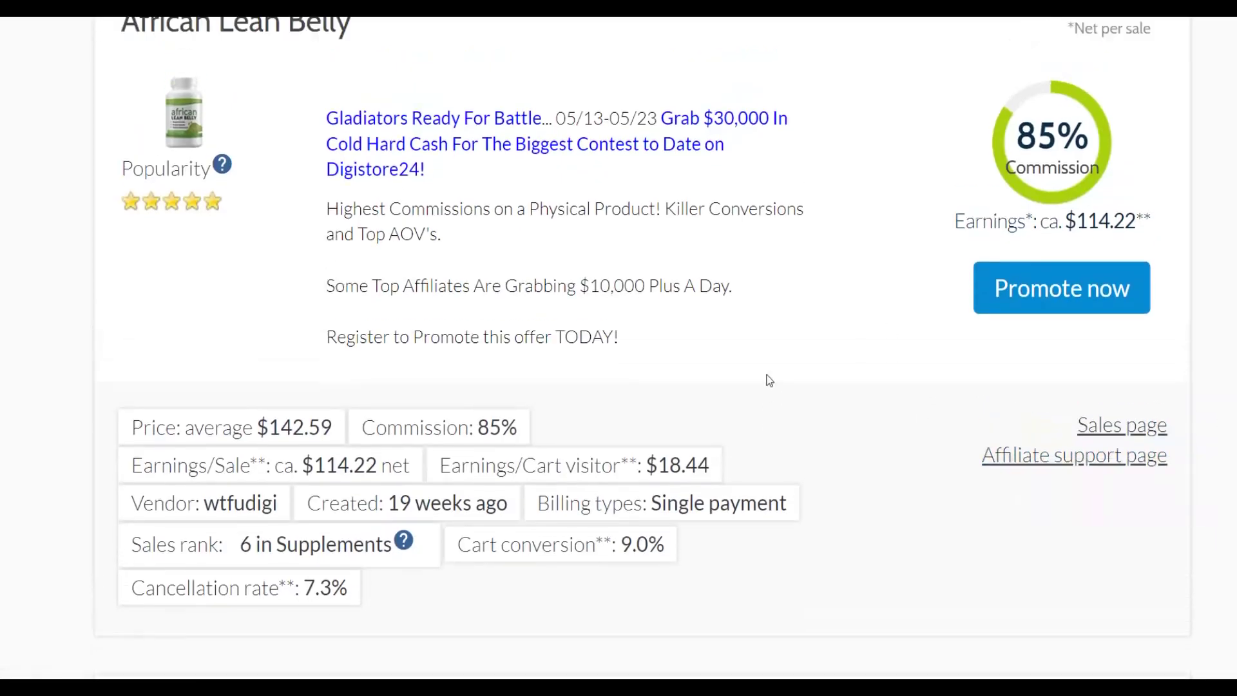
{"action": "scroll", "coordinate": [770, 380], "scroll_direction": "down", "scroll_amount": 2}
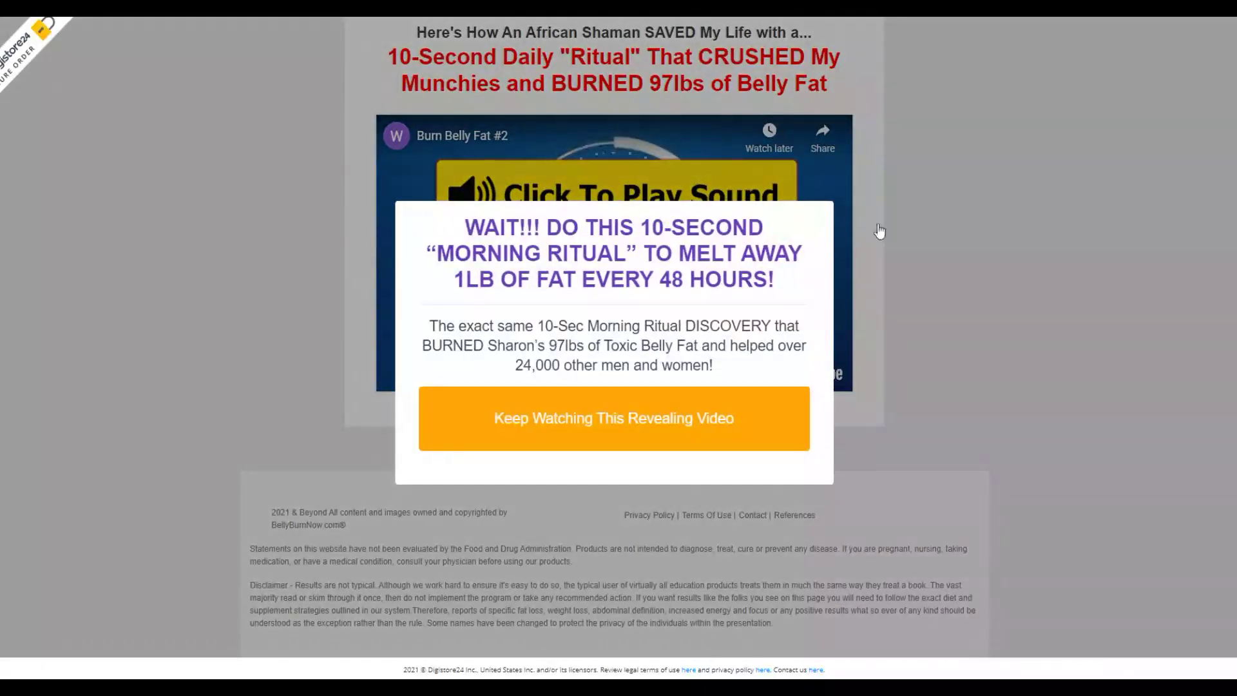
View the African Lean Belly sales page and read through the affiliate support page down to the contest prize list
{"action": "left_click", "coordinate": [1104, 181]}
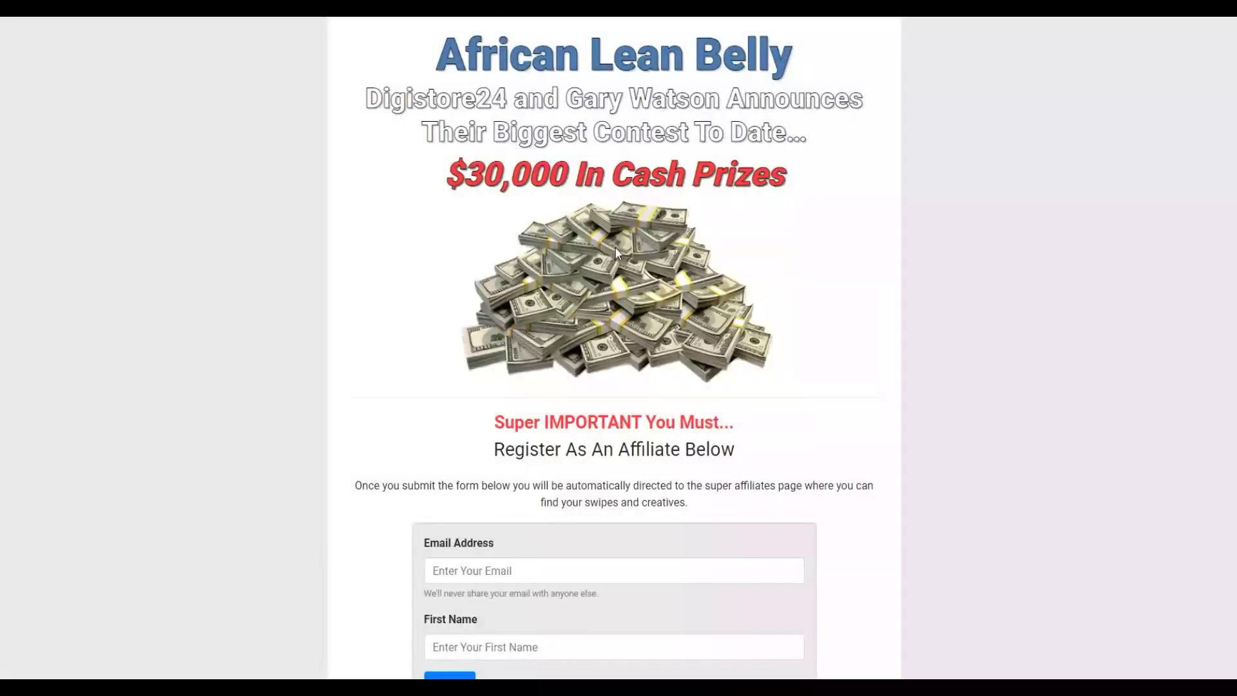
{"action": "scroll", "coordinate": [614, 245], "scroll_direction": "down", "scroll_amount": 5}
{"action": "scroll", "coordinate": [380, 297], "scroll_direction": "down", "scroll_amount": 15}
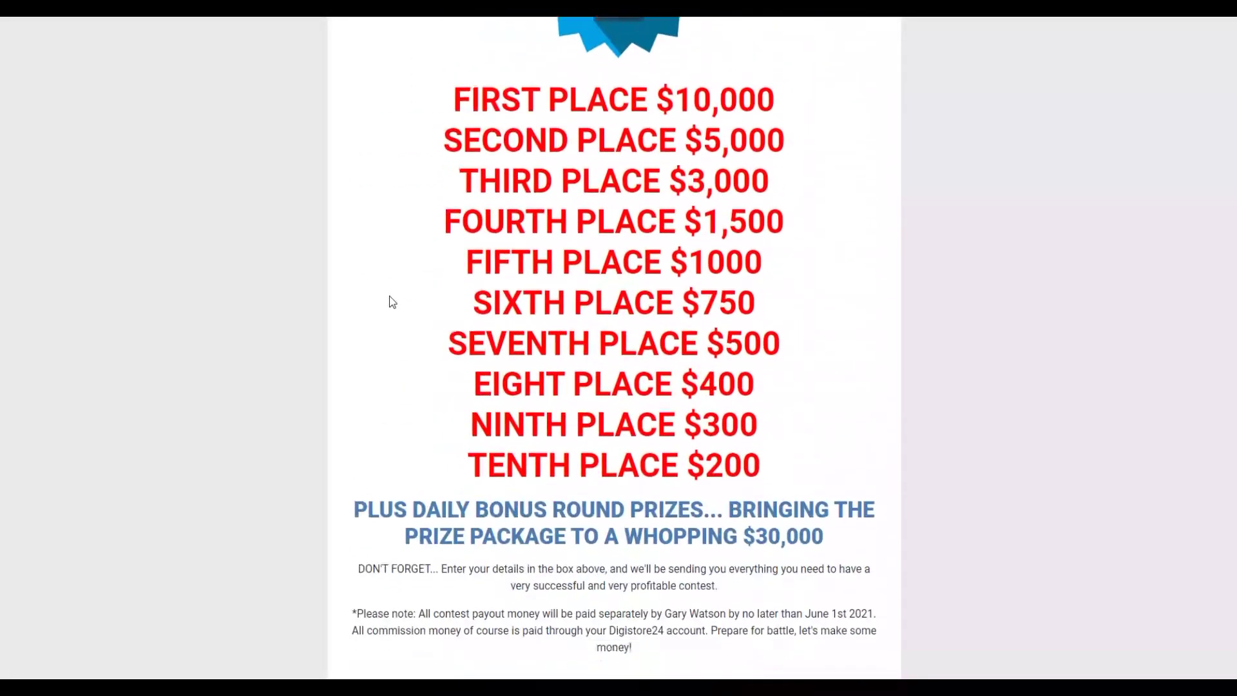
{"action": "scroll", "coordinate": [430, 284], "scroll_direction": "up", "scroll_amount": 15}
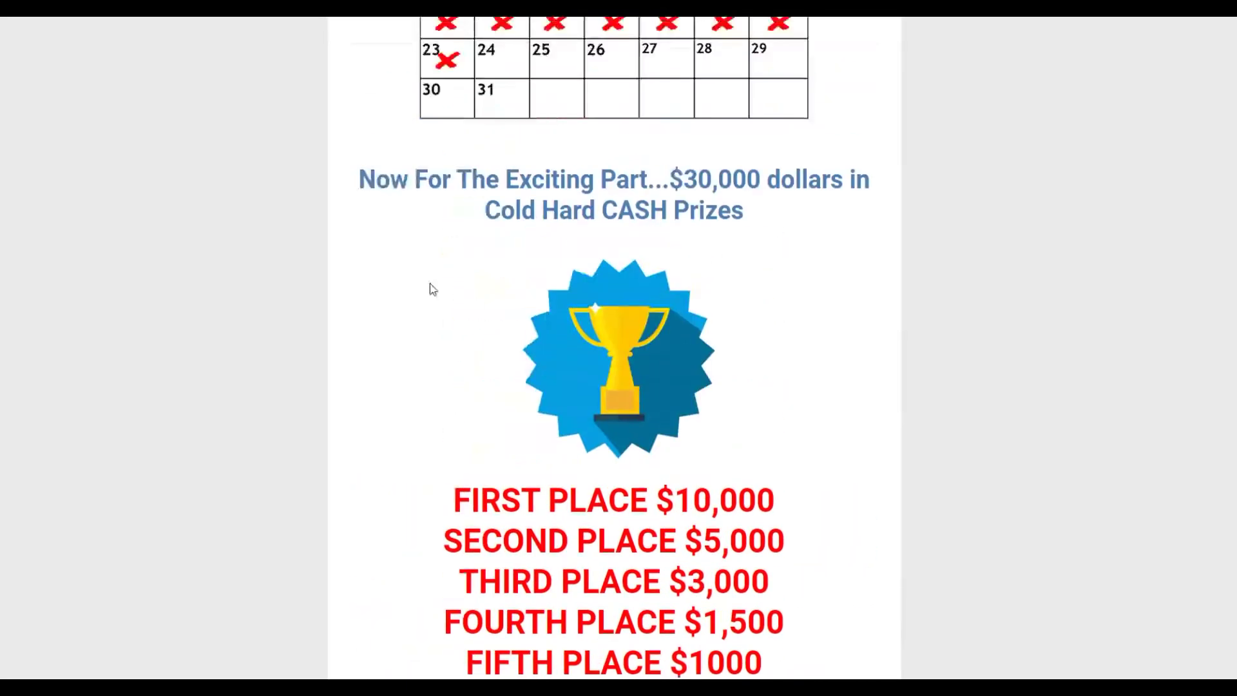
{"action": "scroll", "coordinate": [290, 169], "scroll_direction": "up", "scroll_amount": 3}
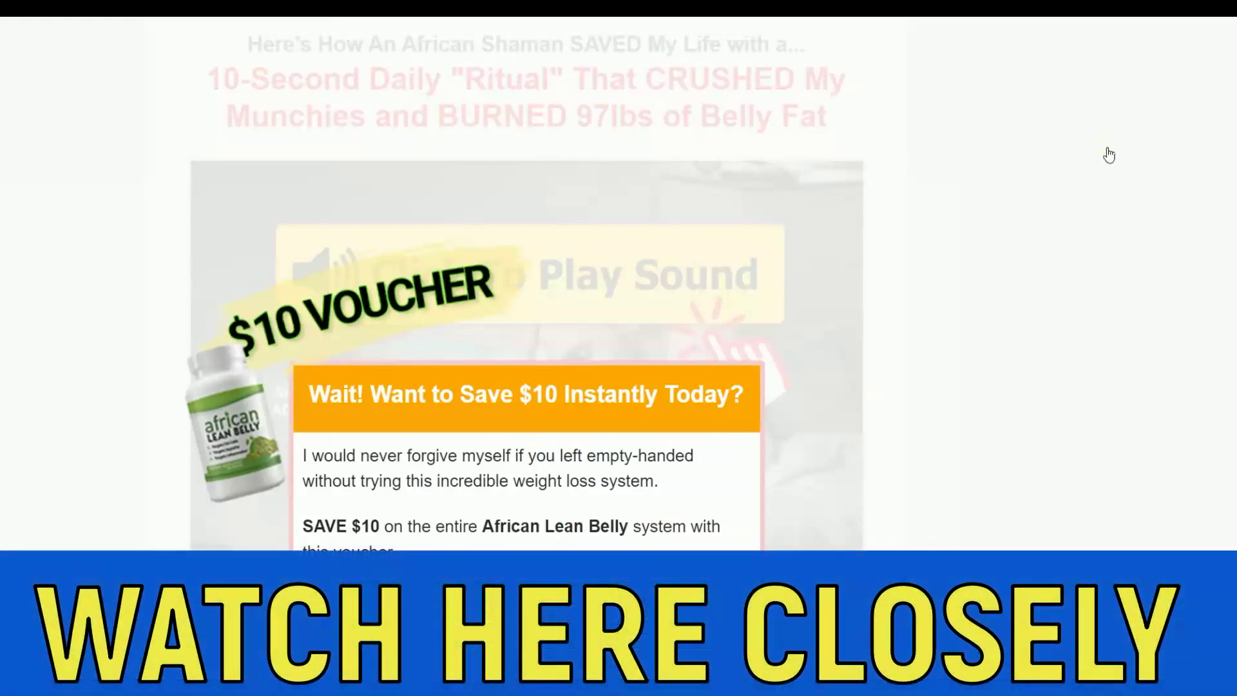
Compare the African Lean Belly marketplace offer with its sales page and the $10 voucher shown there
{"action": "left_click", "coordinate": [1107, 151]}
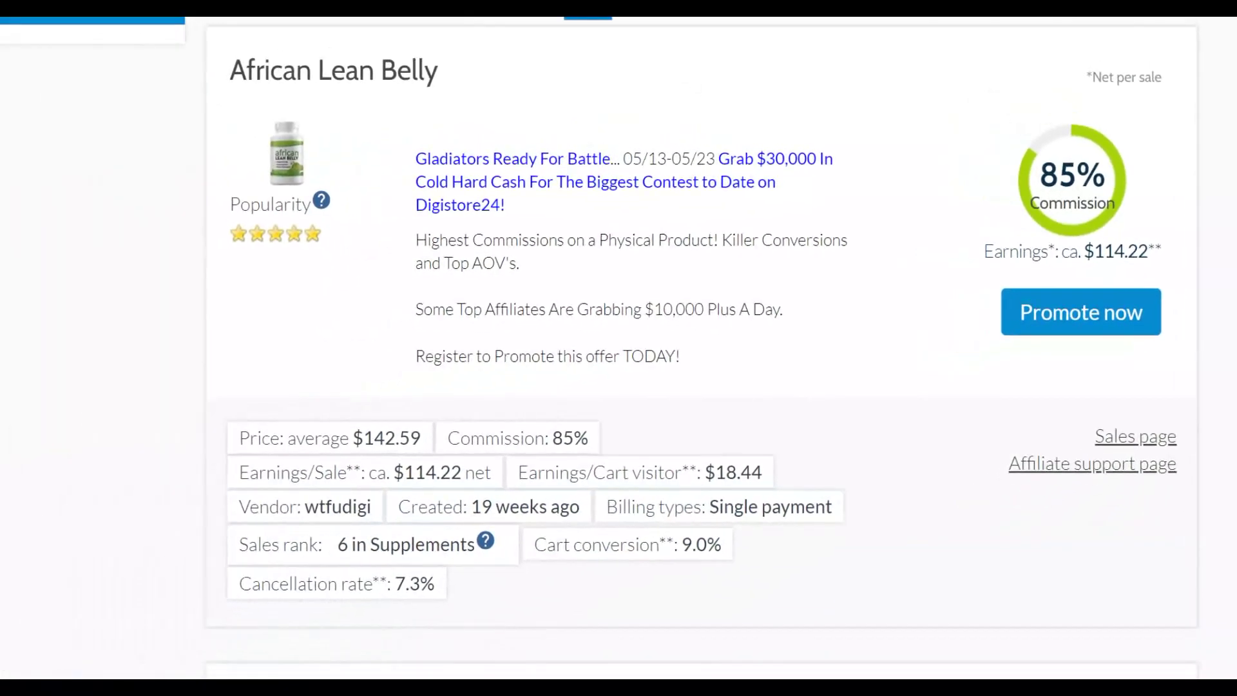
{"action": "scroll", "coordinate": [599, 348], "scroll_direction": "up", "scroll_amount": 2}
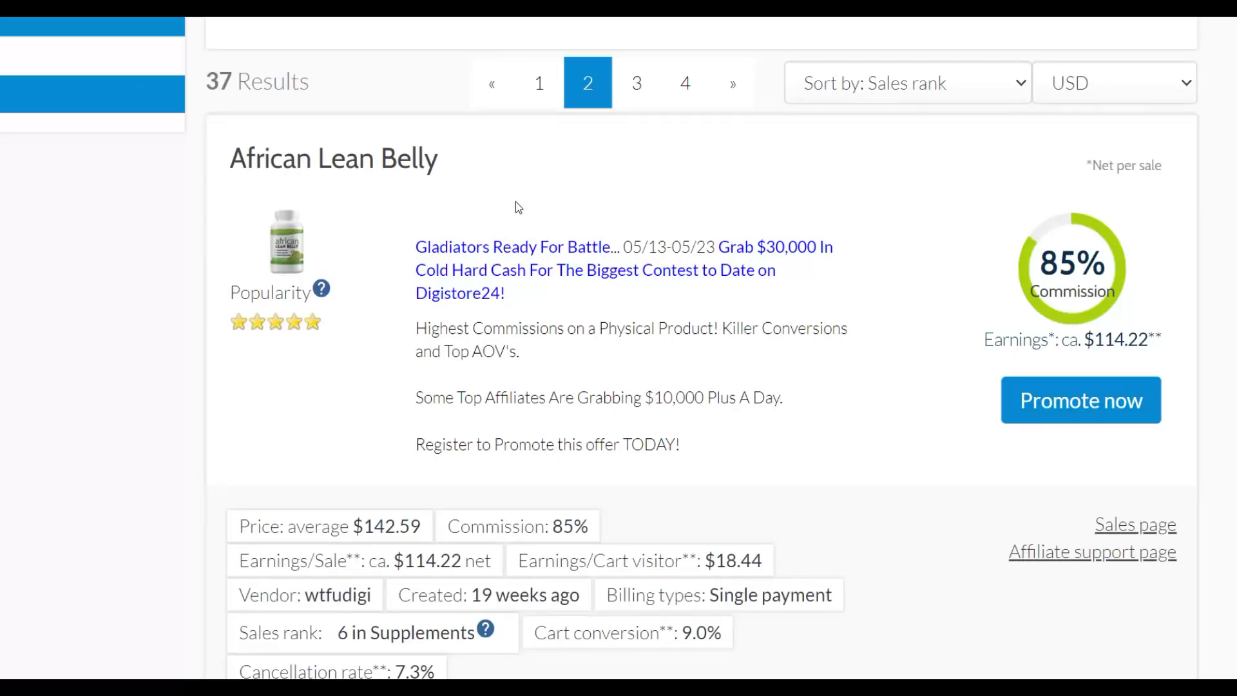
{"action": "key", "text": "ctrl+Tab"}
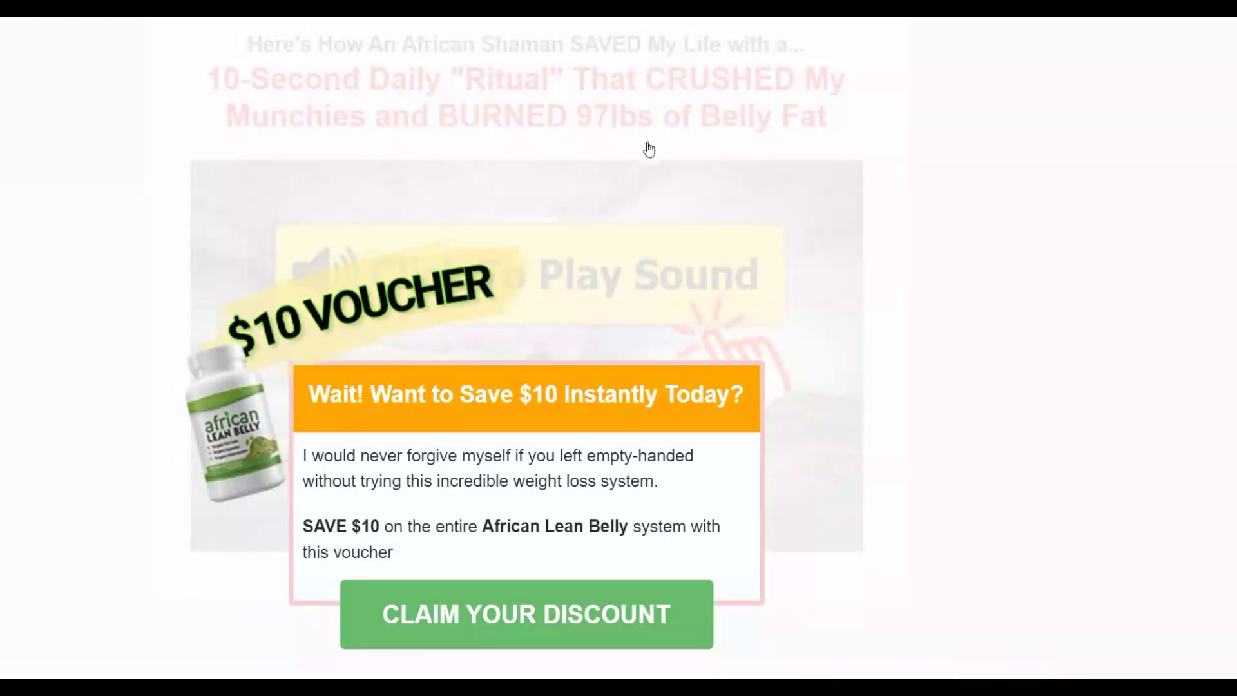
{"action": "left_click", "coordinate": [1026, 253]}
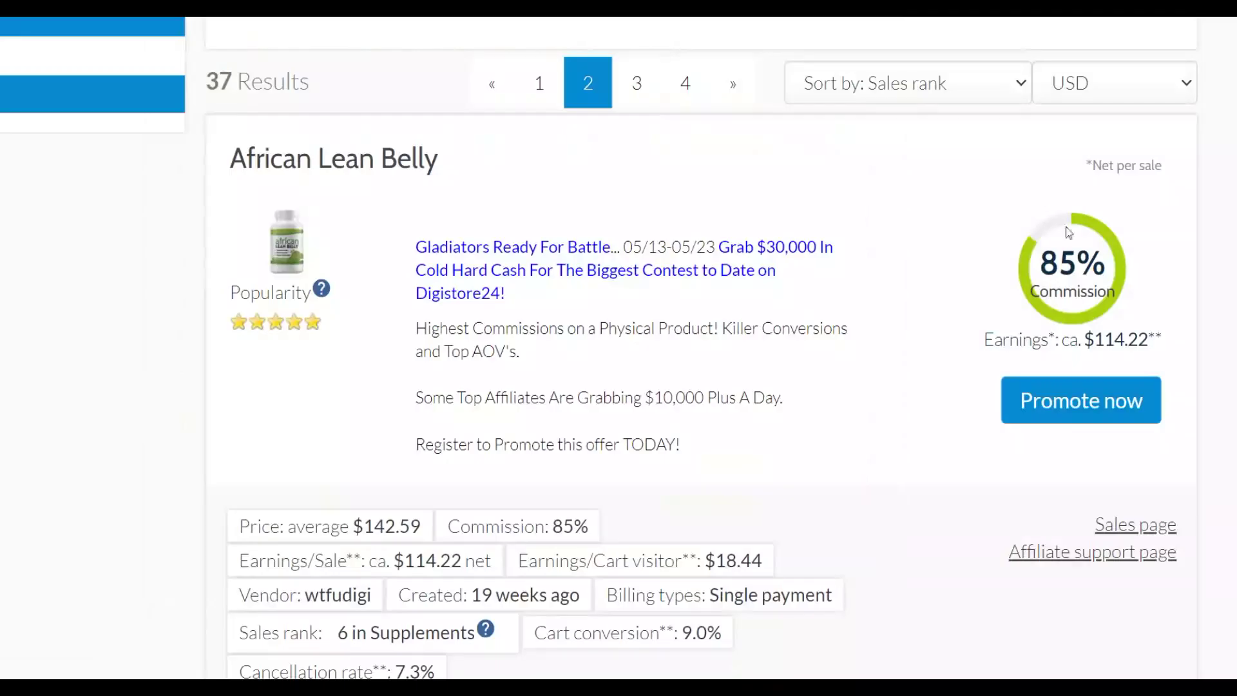
Highlight the earnings figure under the commission rate in the African Lean Belly marketplace offer
{"action": "left_click_drag", "start_coordinate": [1060, 334], "coordinate": [1162, 340]}
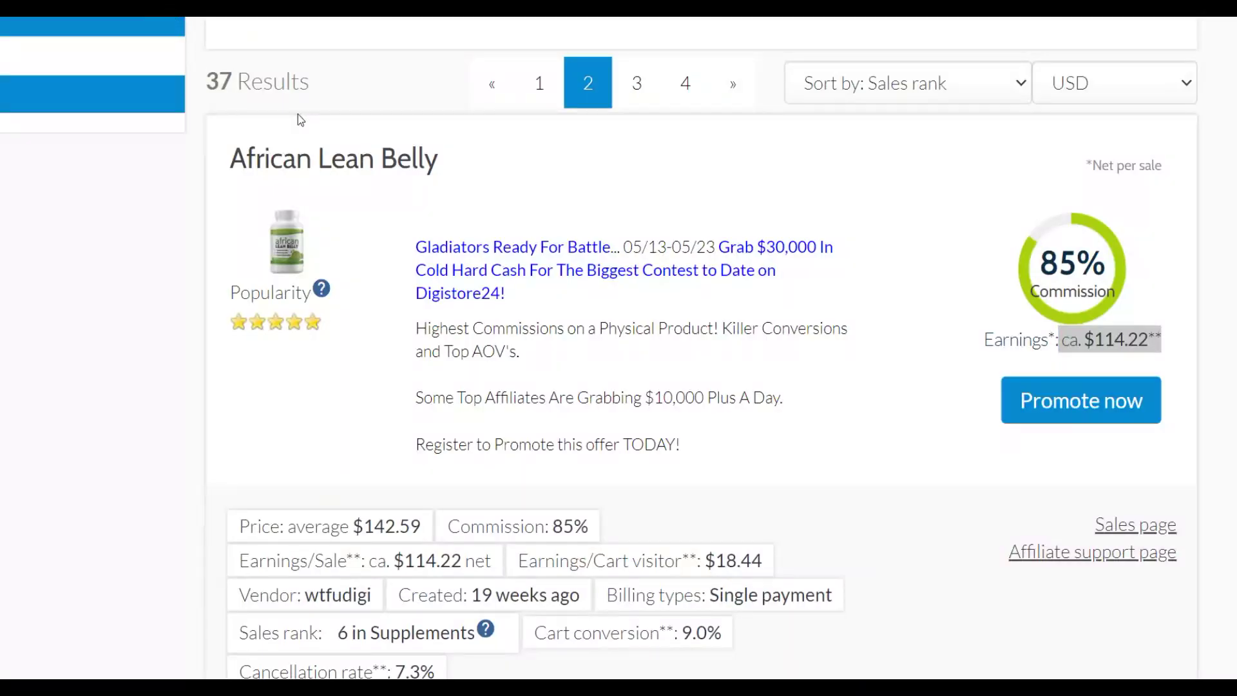
{"action": "scroll", "coordinate": [860, 288], "scroll_direction": "up", "scroll_amount": 4}
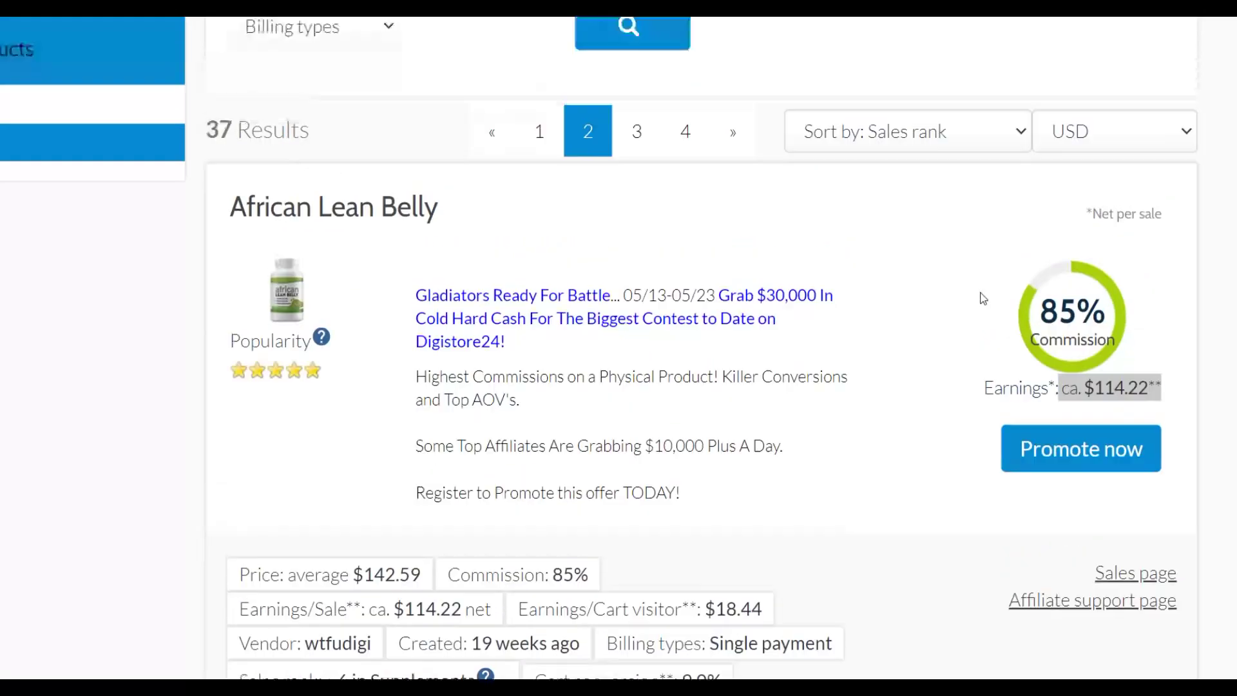
{"action": "scroll", "coordinate": [809, 360], "scroll_direction": "down", "scroll_amount": 3}
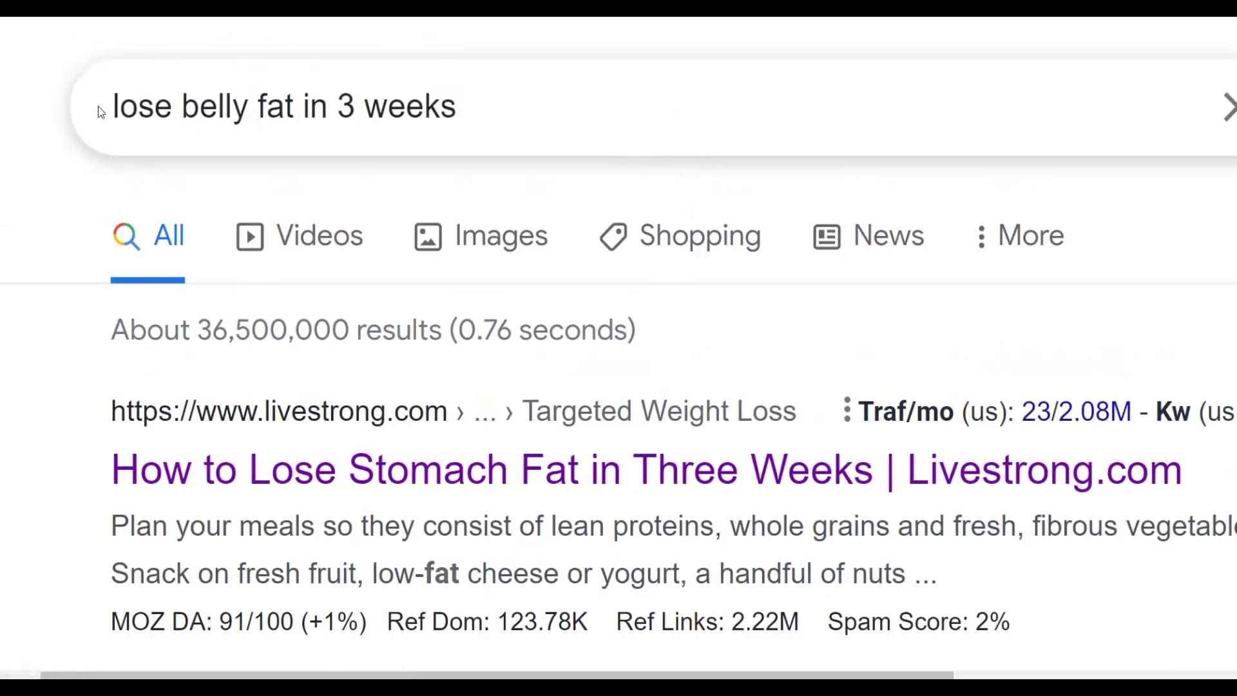
Open Livestrong's "How to Lose Stomach Fat in Three Weeks" from the Google results for "lose belly fat in 3 weeks" in a new tab
{"action": "scroll", "coordinate": [880, 182], "scroll_direction": "down", "scroll_amount": 2}
{"action": "scroll", "coordinate": [882, 183], "scroll_direction": "down", "scroll_amount": 2}
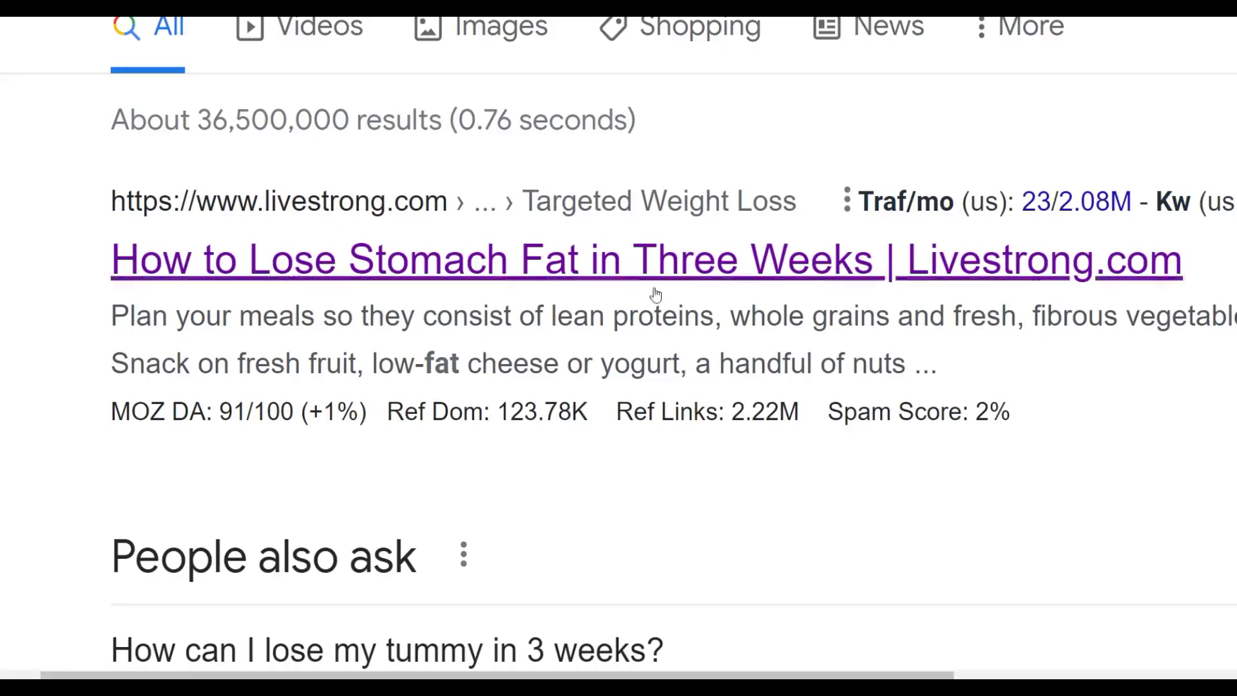
{"action": "scroll", "coordinate": [428, 332], "scroll_direction": "up", "scroll_amount": 2}
{"action": "scroll", "coordinate": [448, 309], "scroll_direction": "down", "scroll_amount": 3}
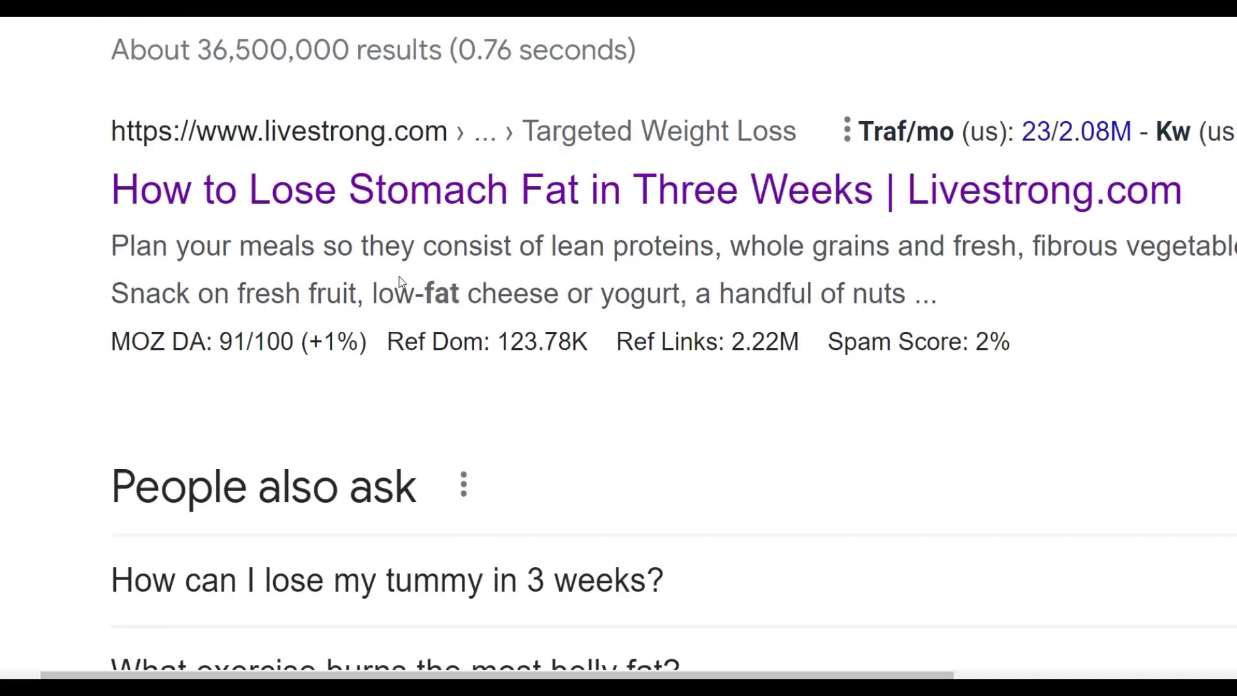
{"action": "scroll", "coordinate": [400, 276], "scroll_direction": "up", "scroll_amount": 1}
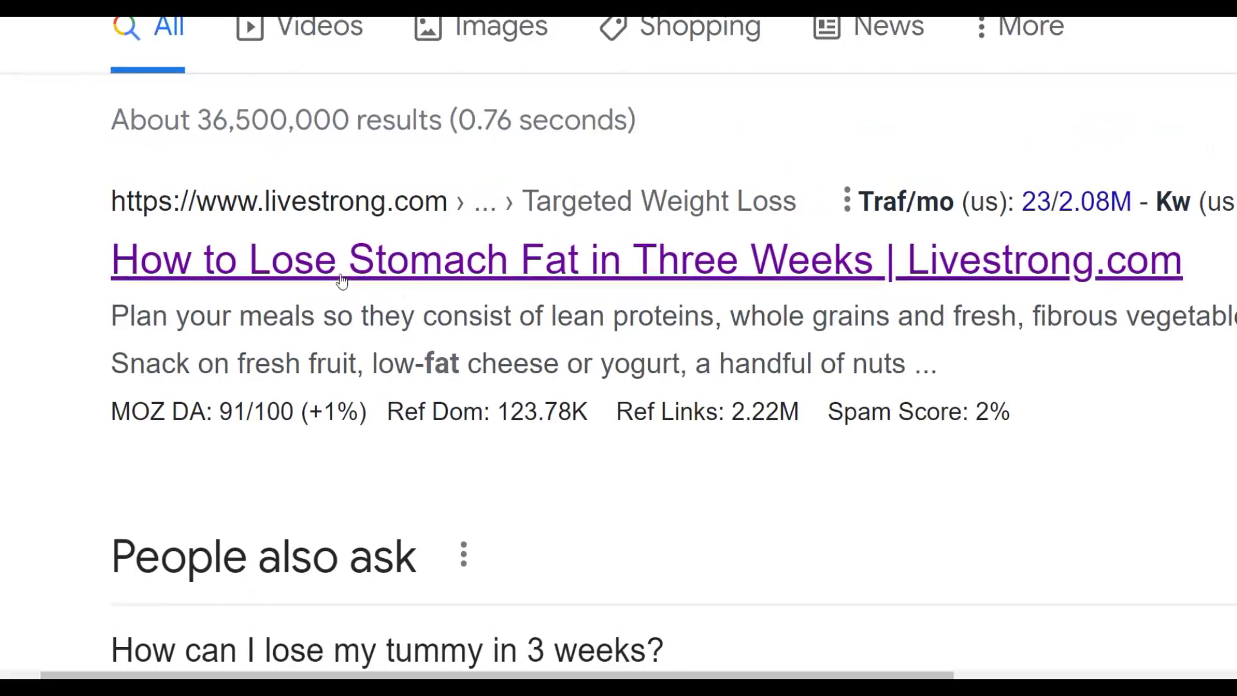
{"action": "right_click", "coordinate": [316, 251]}
{"action": "left_click", "coordinate": [365, 257]}
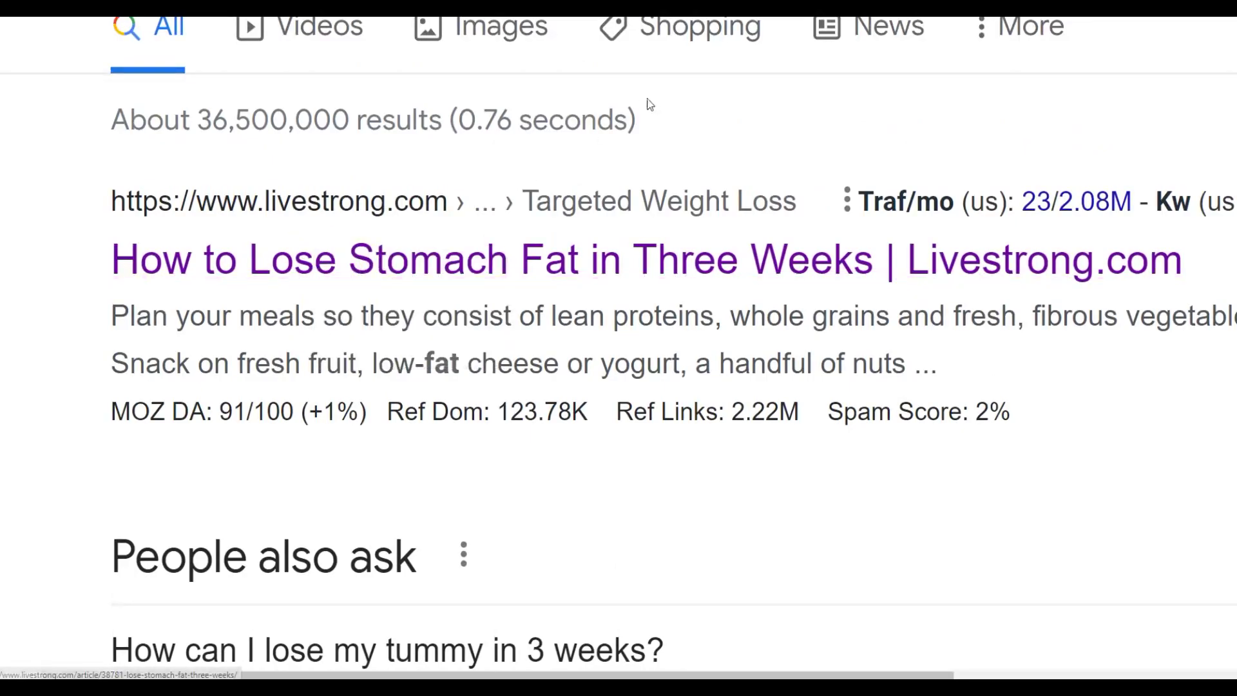
Examine the Google results for "lose belly fat in 3 weeks" from the Livestrong listing down to the Women's Health one
{"action": "scroll", "coordinate": [551, 125], "scroll_direction": "down", "scroll_amount": 10}
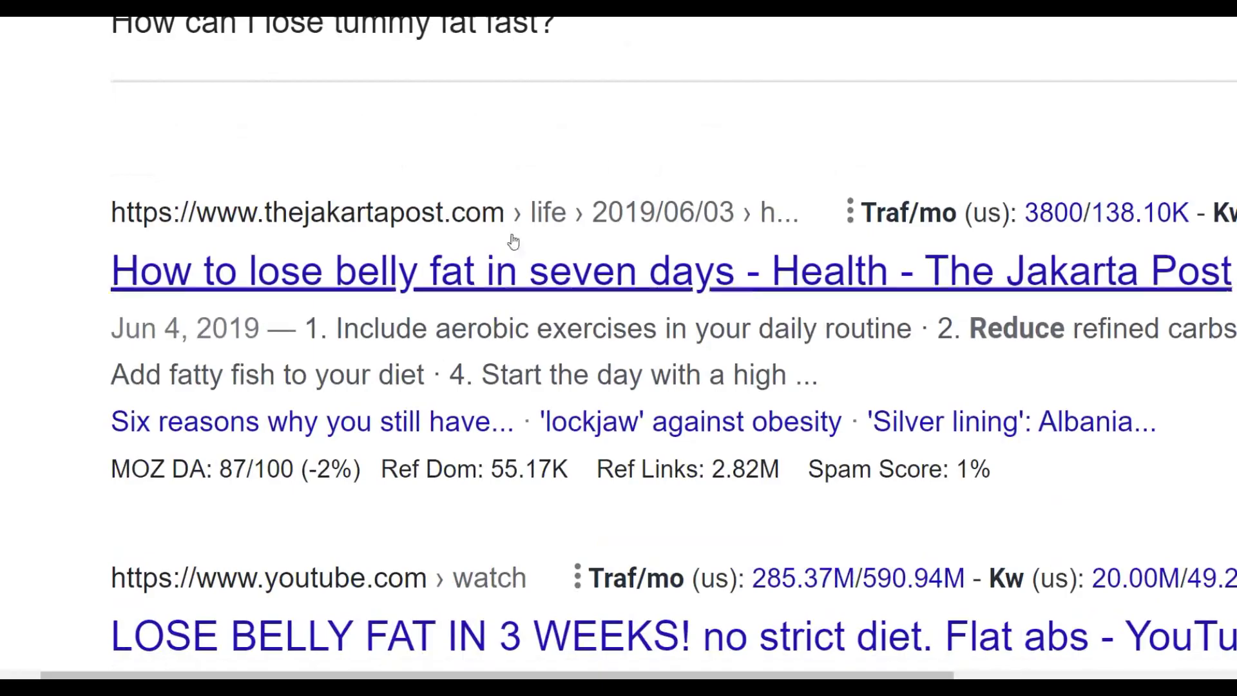
{"action": "scroll", "coordinate": [913, 312], "scroll_direction": "down", "scroll_amount": 5}
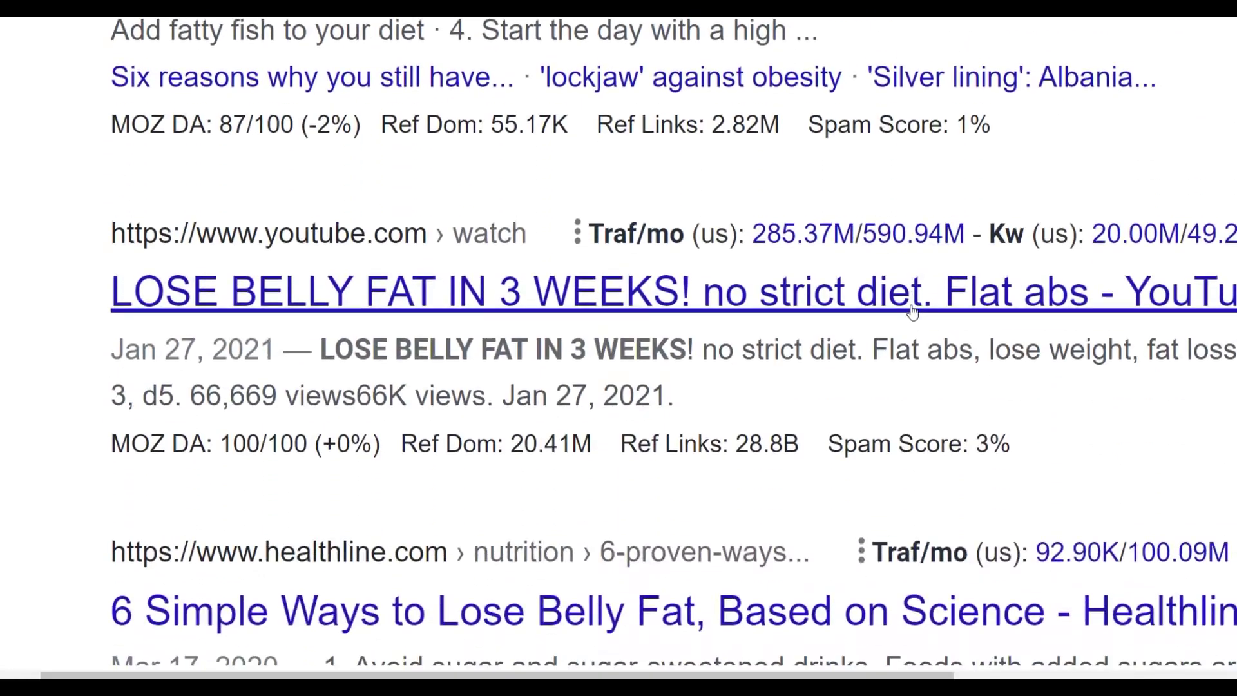
{"action": "scroll", "coordinate": [912, 312], "scroll_direction": "down", "scroll_amount": 5}
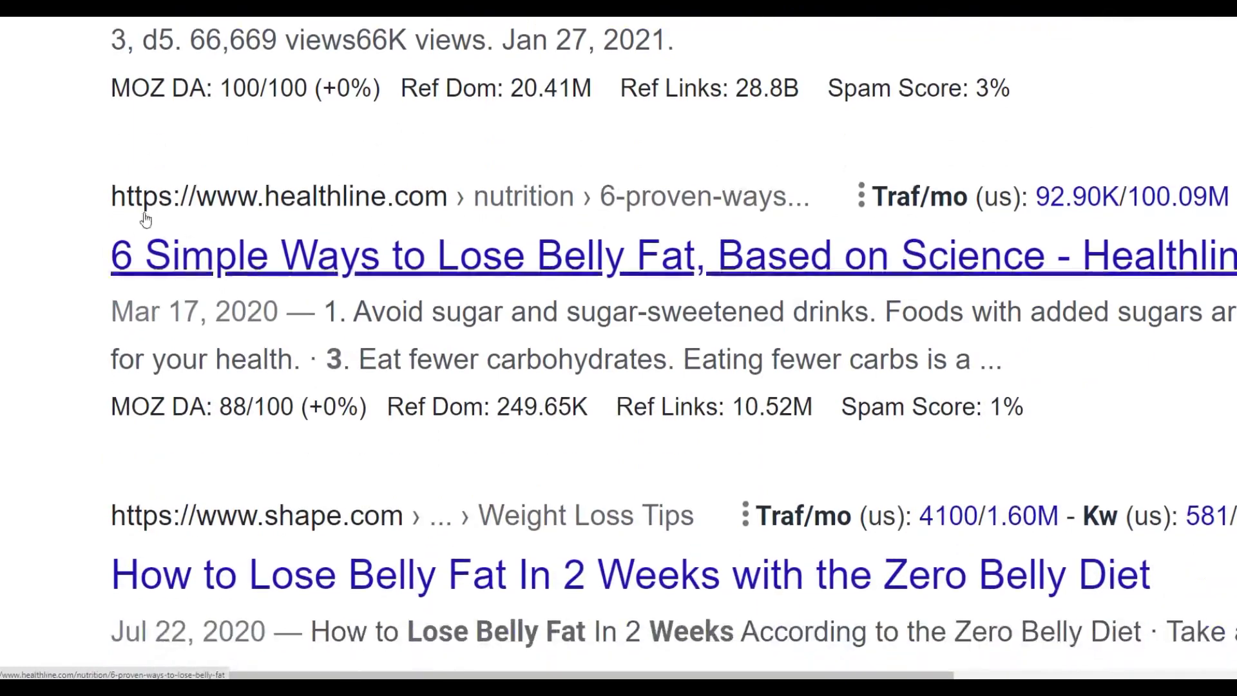
{"action": "scroll", "coordinate": [493, 206], "scroll_direction": "down", "scroll_amount": 5}
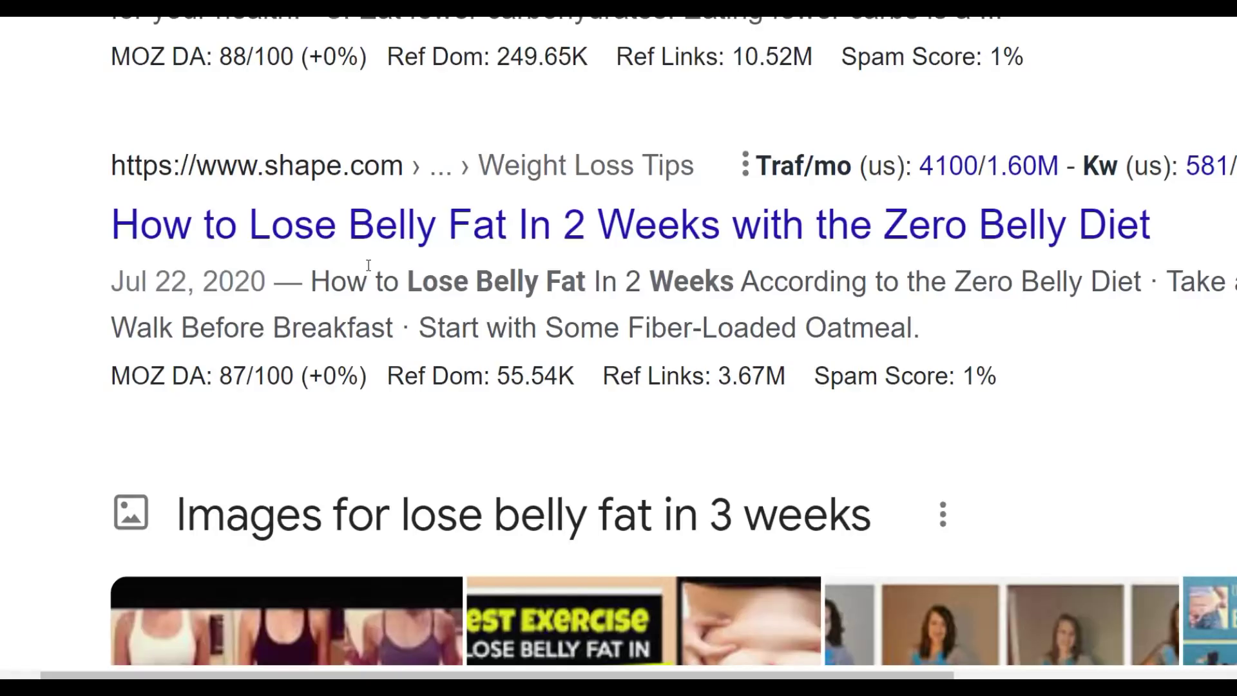
{"action": "scroll", "coordinate": [369, 266], "scroll_direction": "down", "scroll_amount": 10}
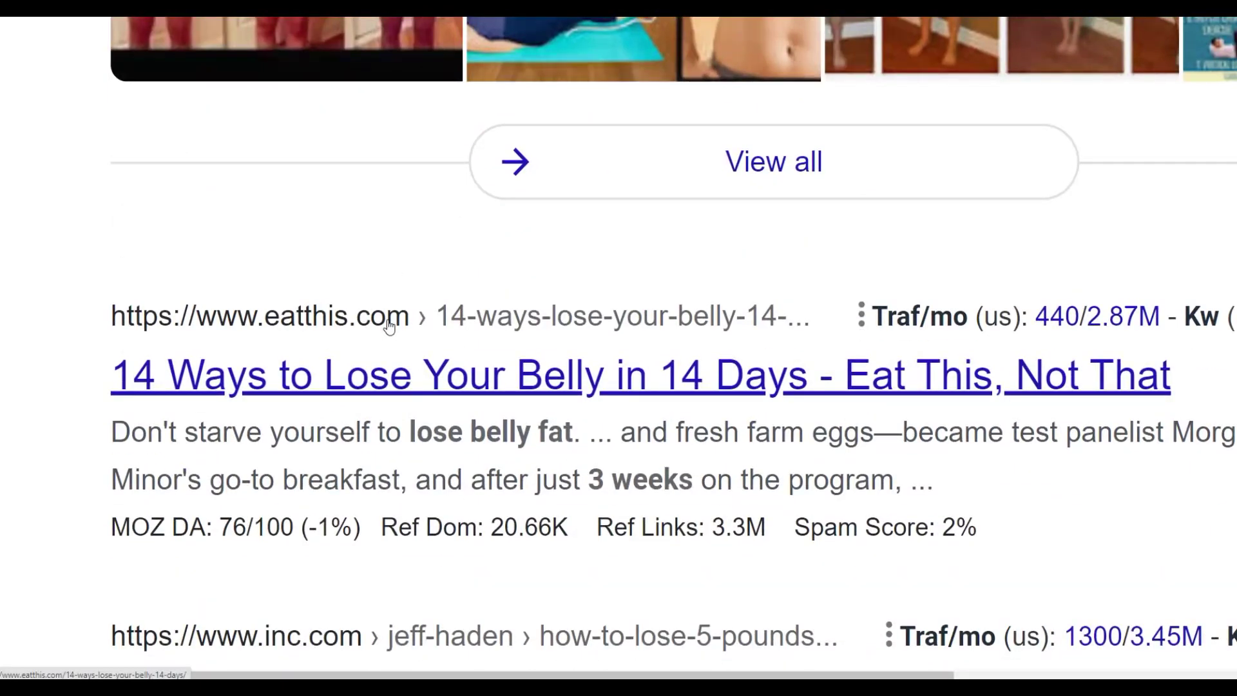
{"action": "scroll", "coordinate": [386, 335], "scroll_direction": "down", "scroll_amount": 8}
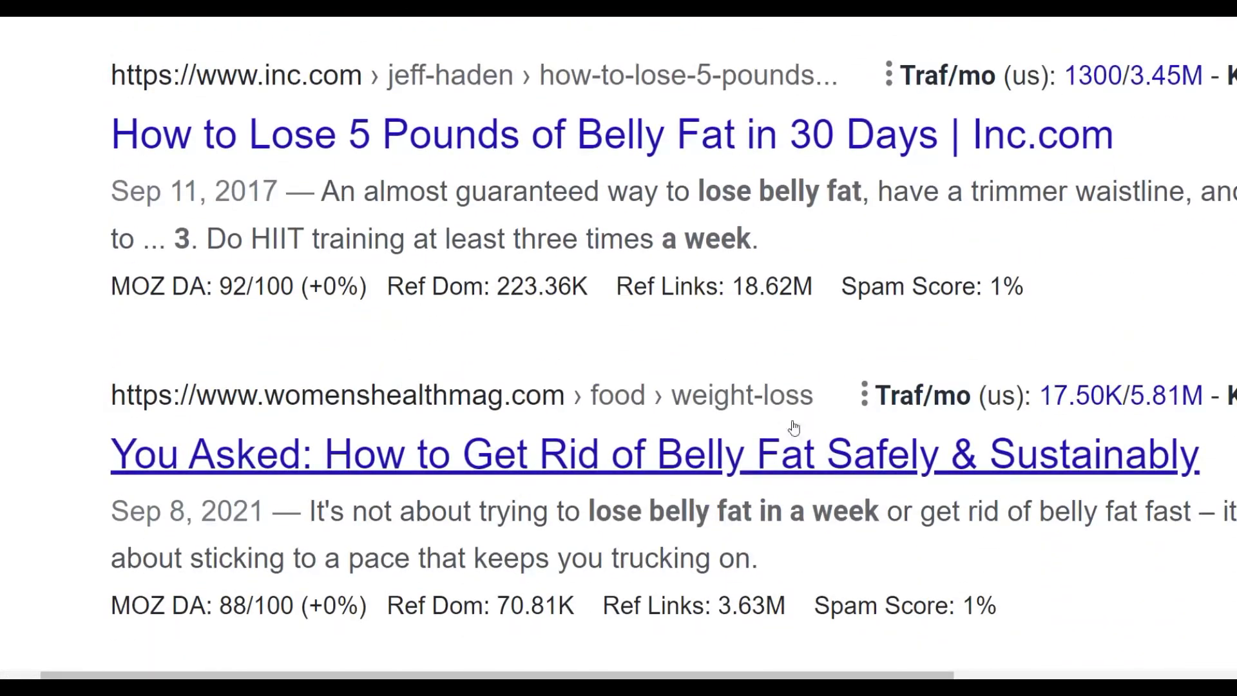
{"action": "scroll", "coordinate": [712, 434], "scroll_direction": "down", "scroll_amount": 1}
{"action": "scroll", "coordinate": [618, 348], "scroll_direction": "up", "scroll_amount": 5}
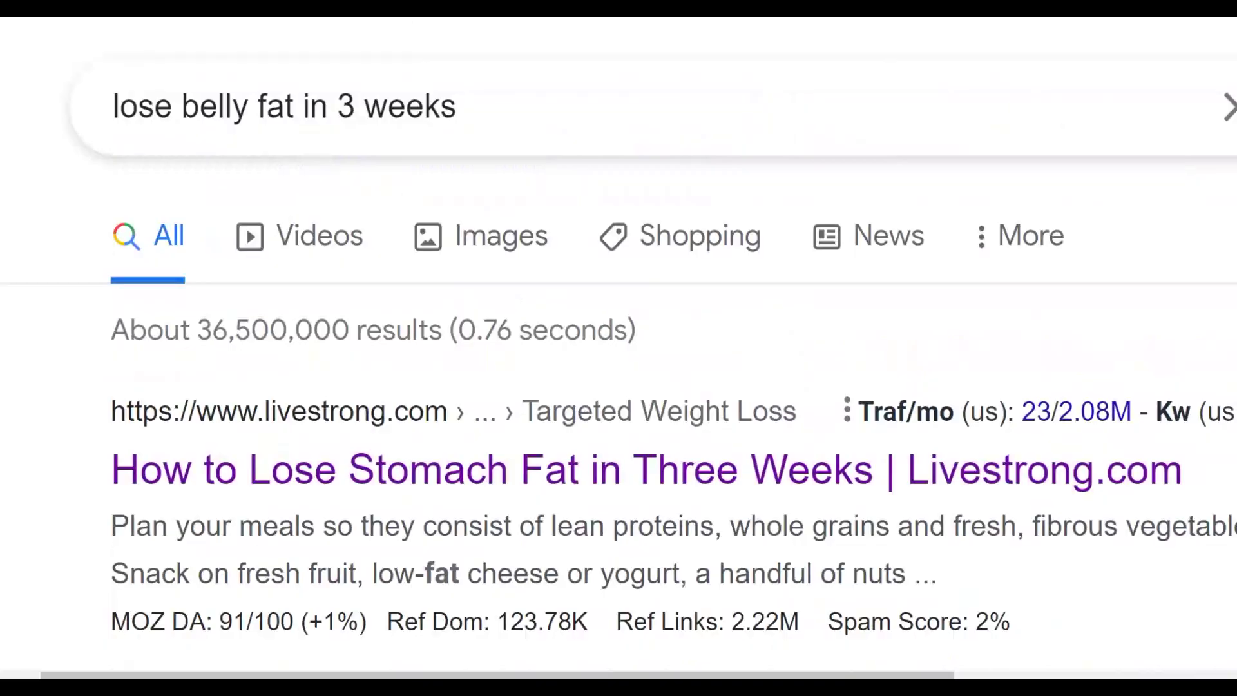
View Livestrong's "How to Lose Stomach Fat in Three Weeks" and skim its sections on diet, exercise and sleep
{"action": "left_click", "coordinate": [644, 469]}
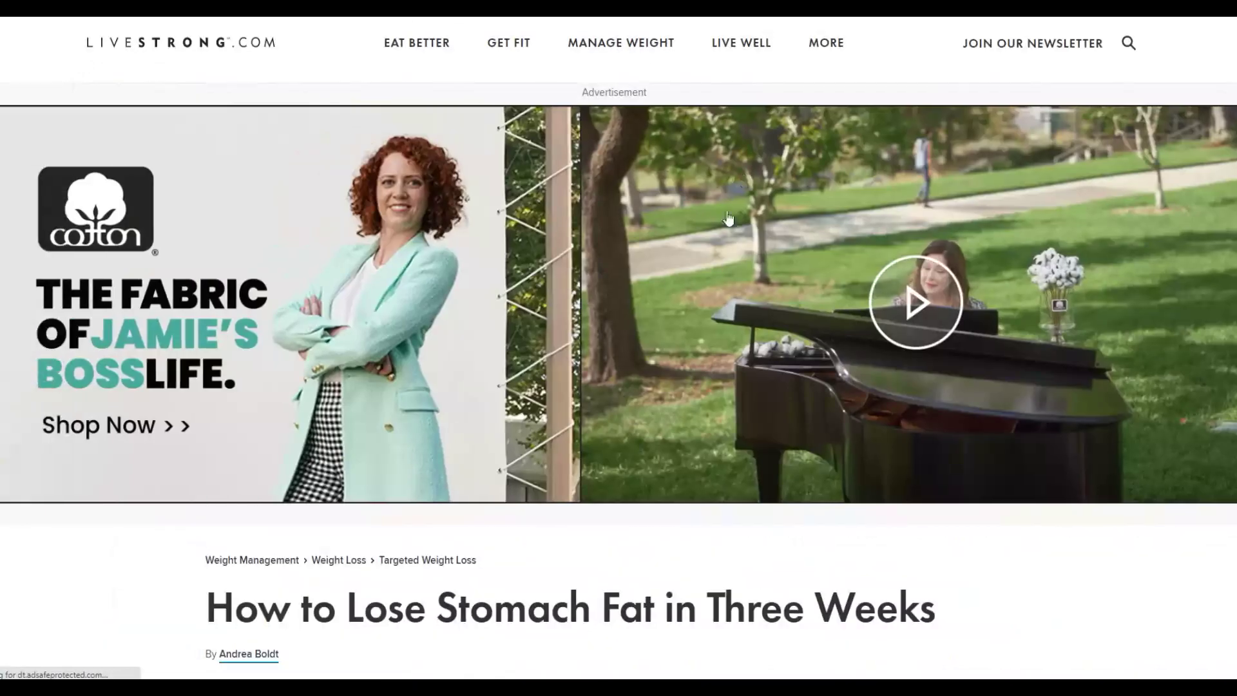
{"action": "scroll", "coordinate": [1025, 321], "scroll_direction": "down", "scroll_amount": 5}
{"action": "scroll", "coordinate": [368, 168], "scroll_direction": "up", "scroll_amount": 4}
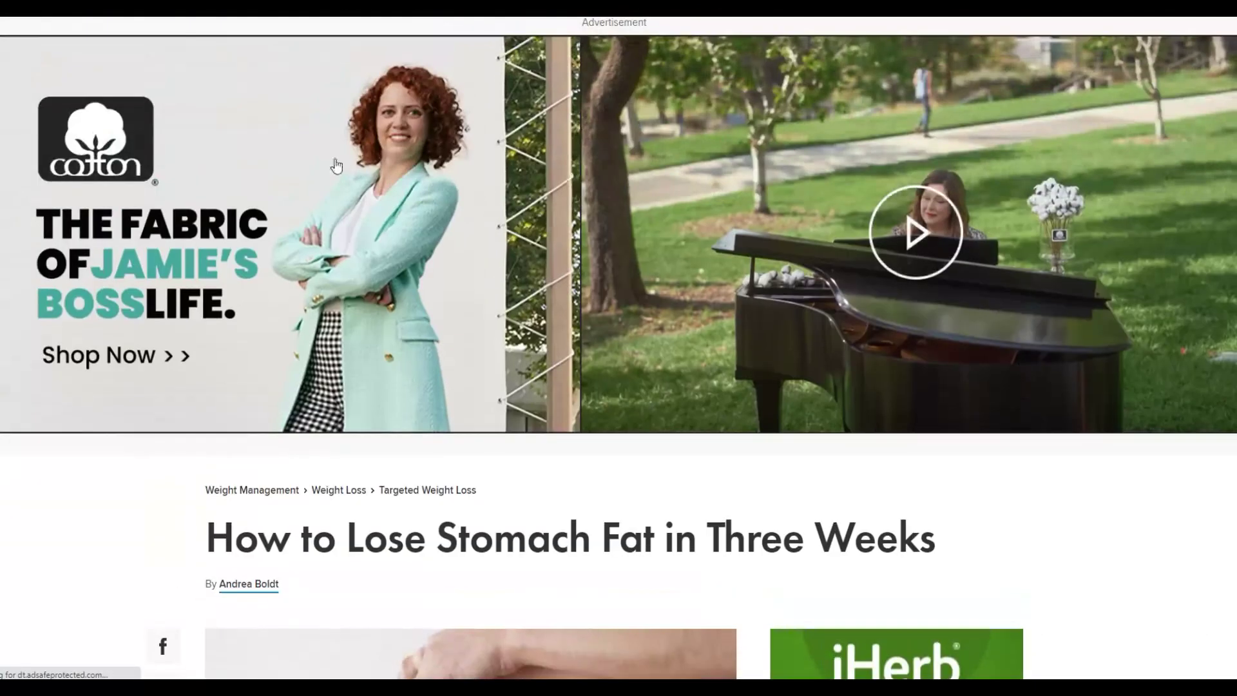
{"action": "scroll", "coordinate": [1071, 238], "scroll_direction": "down", "scroll_amount": 5}
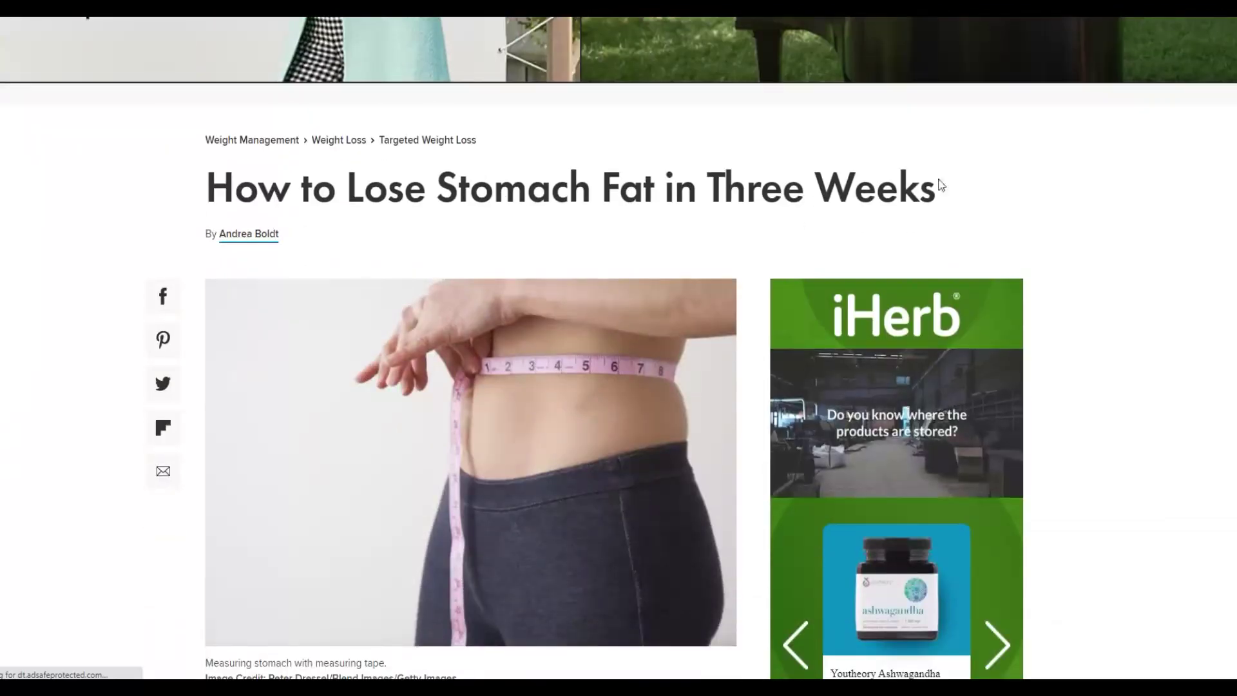
{"action": "scroll", "coordinate": [52, 299], "scroll_direction": "down", "scroll_amount": 18}
{"action": "scroll", "coordinate": [207, 278], "scroll_direction": "down", "scroll_amount": 18}
{"action": "scroll", "coordinate": [442, 243], "scroll_direction": "down", "scroll_amount": 1}
{"action": "scroll", "coordinate": [431, 234], "scroll_direction": "up", "scroll_amount": 15}
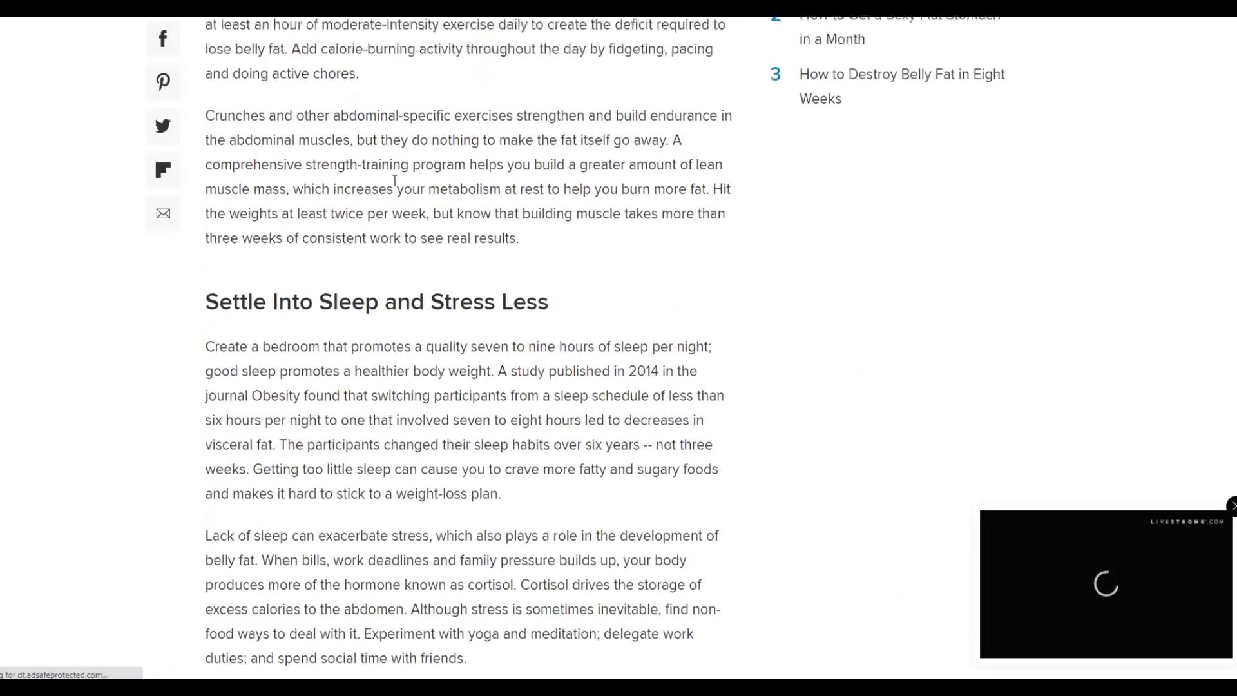
{"action": "scroll", "coordinate": [397, 187], "scroll_direction": "up", "scroll_amount": 4}
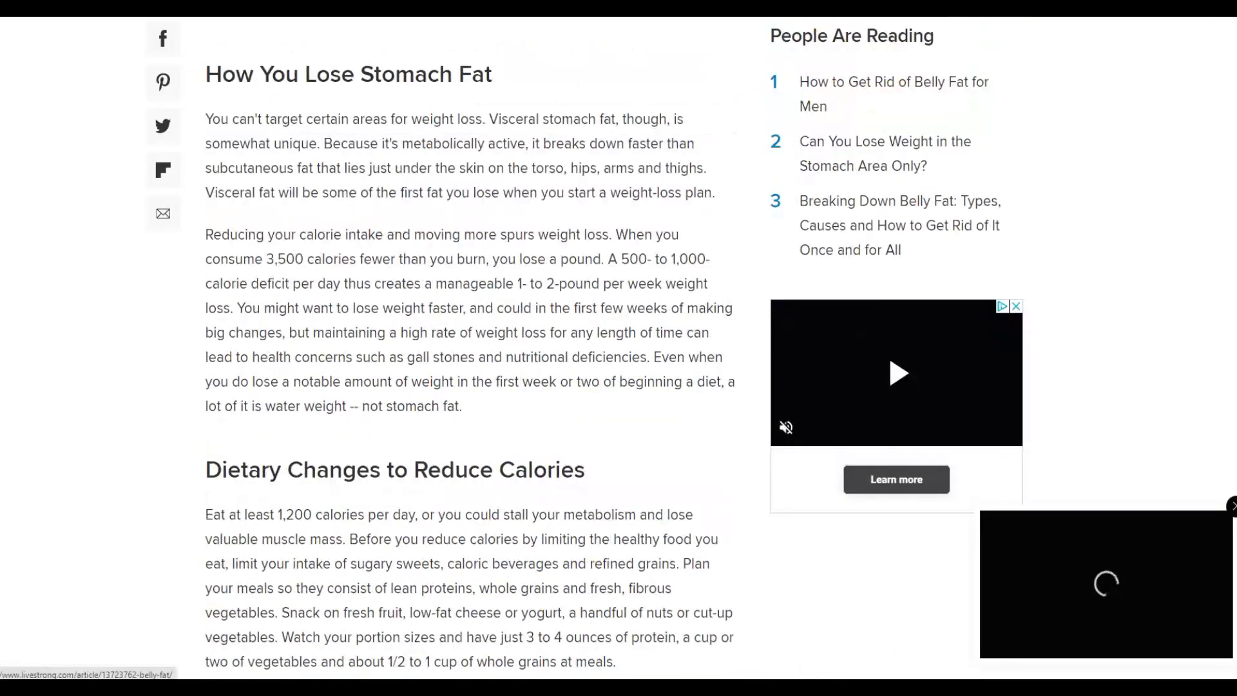
{"action": "scroll", "coordinate": [1063, 285], "scroll_direction": "up", "scroll_amount": 10}
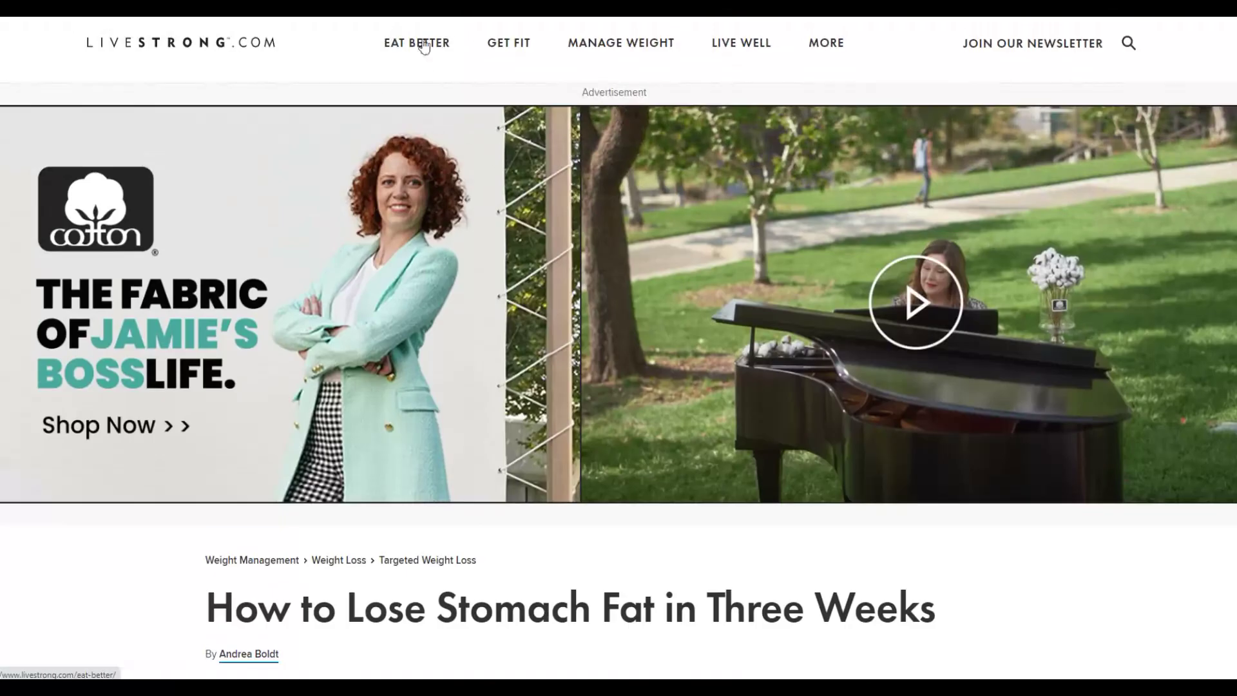
Copy the Livestrong article's URL, switch to shary.io and submit it there as the link to share
{"action": "right_click", "coordinate": [417, 18]}
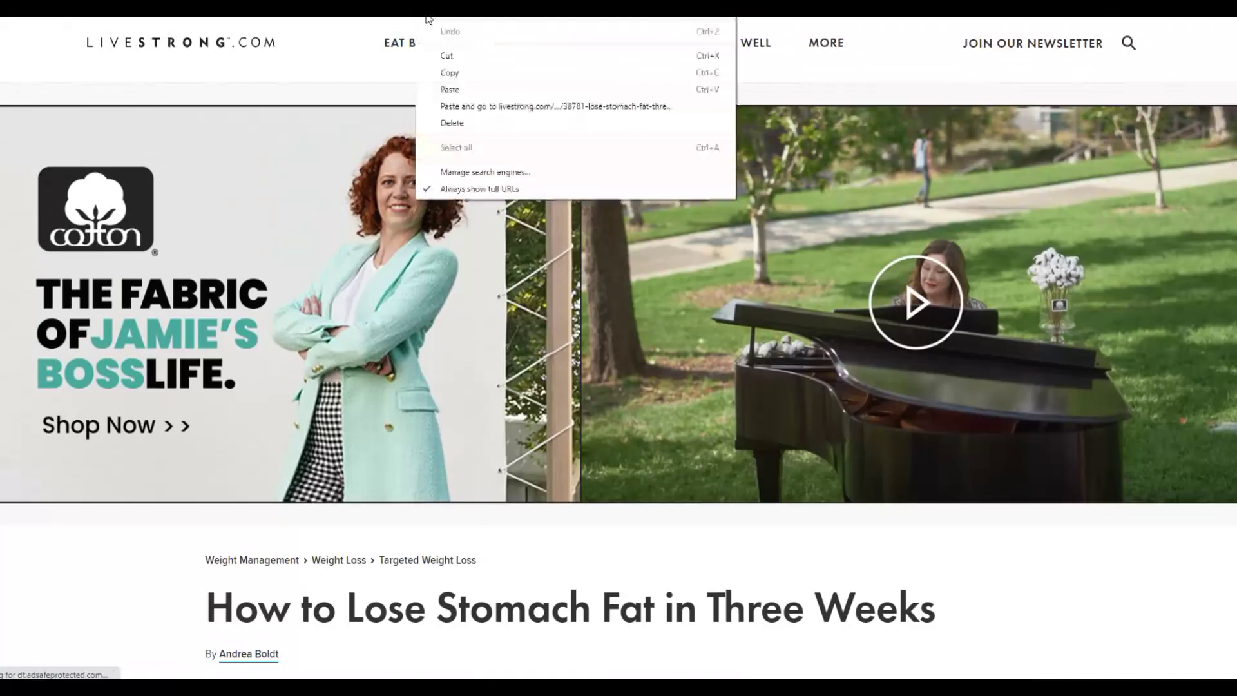
{"action": "left_click", "coordinate": [464, 76]}
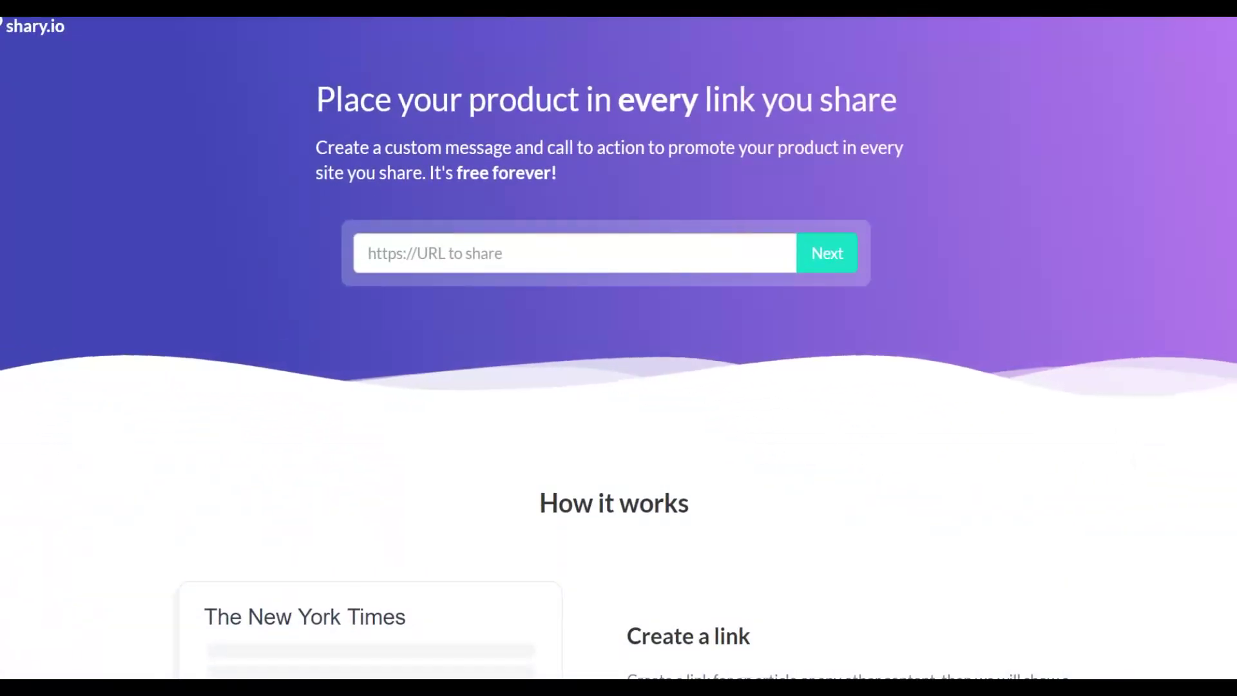
{"action": "right_click", "coordinate": [415, 251]}
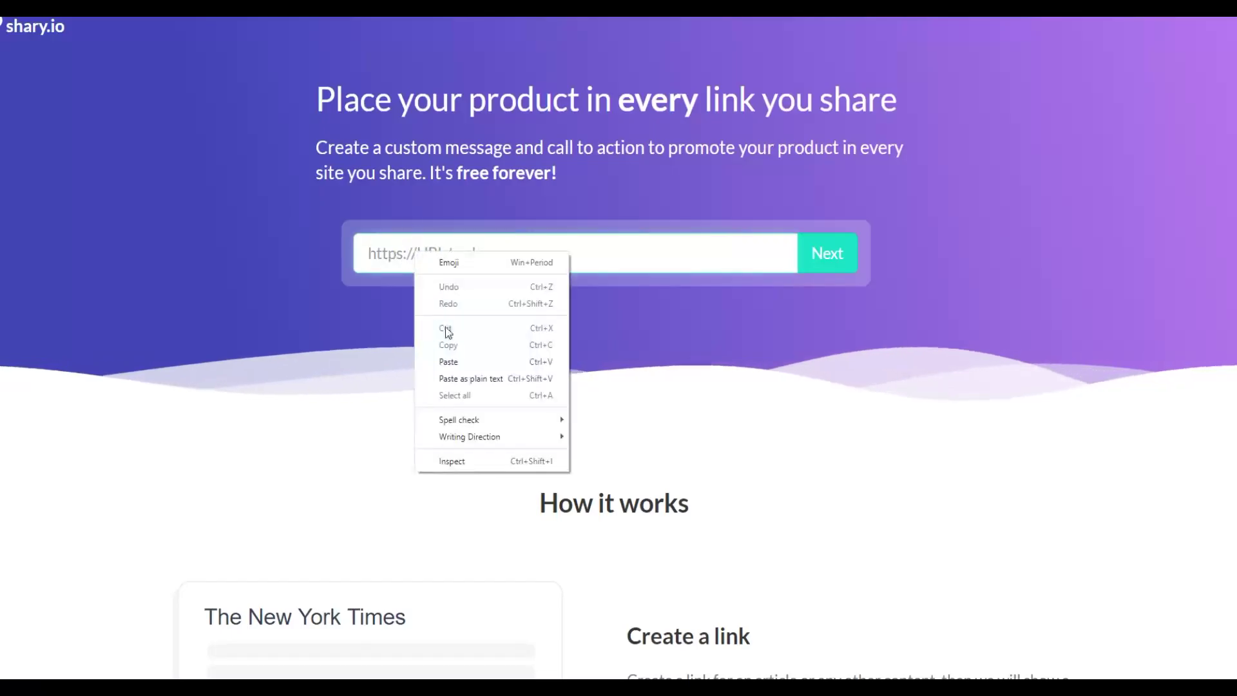
{"action": "left_click", "coordinate": [449, 362]}
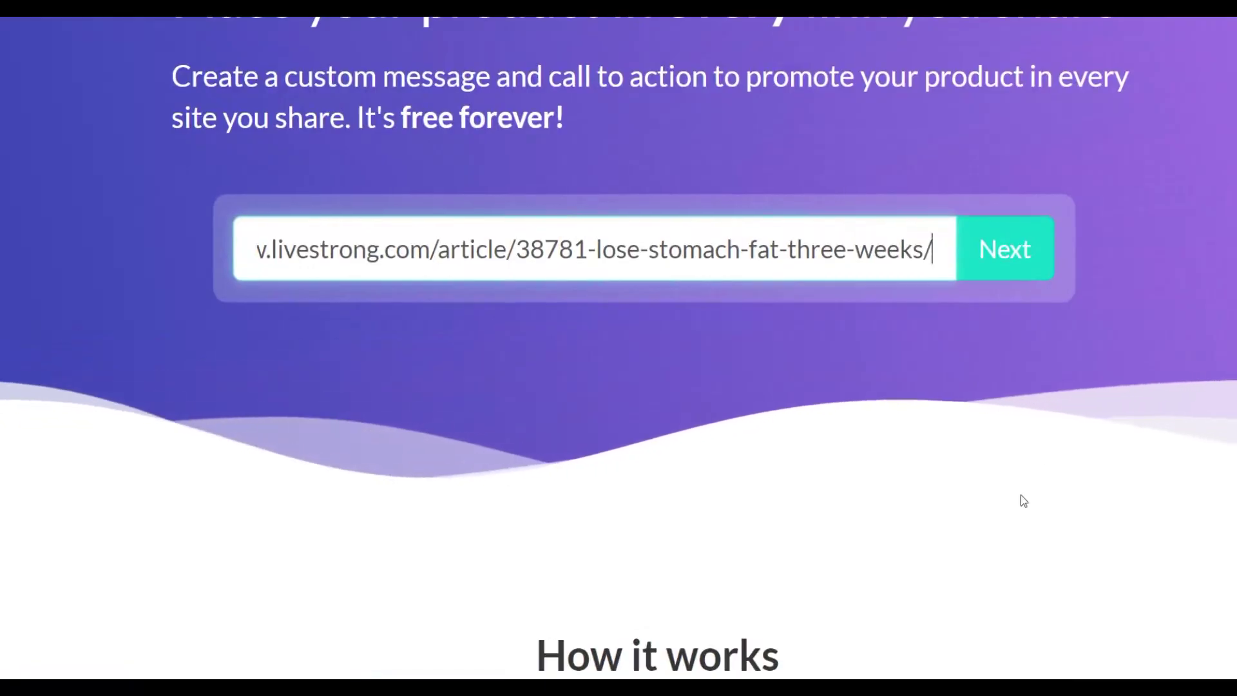
{"action": "left_click", "coordinate": [998, 263]}
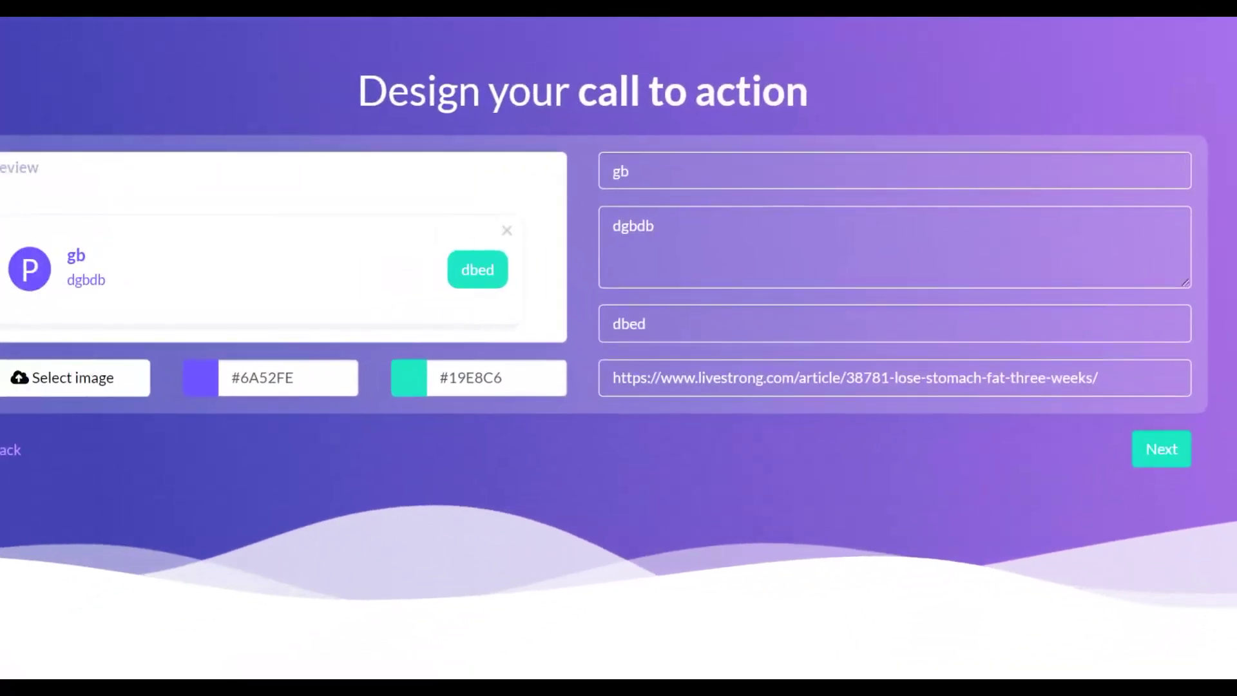
Replace the call-to-action title "gb" with "DISCOVER HOW TO LOSE 10 POUNDS IN 23 DAYS"
{"action": "double_click", "coordinate": [680, 155]}
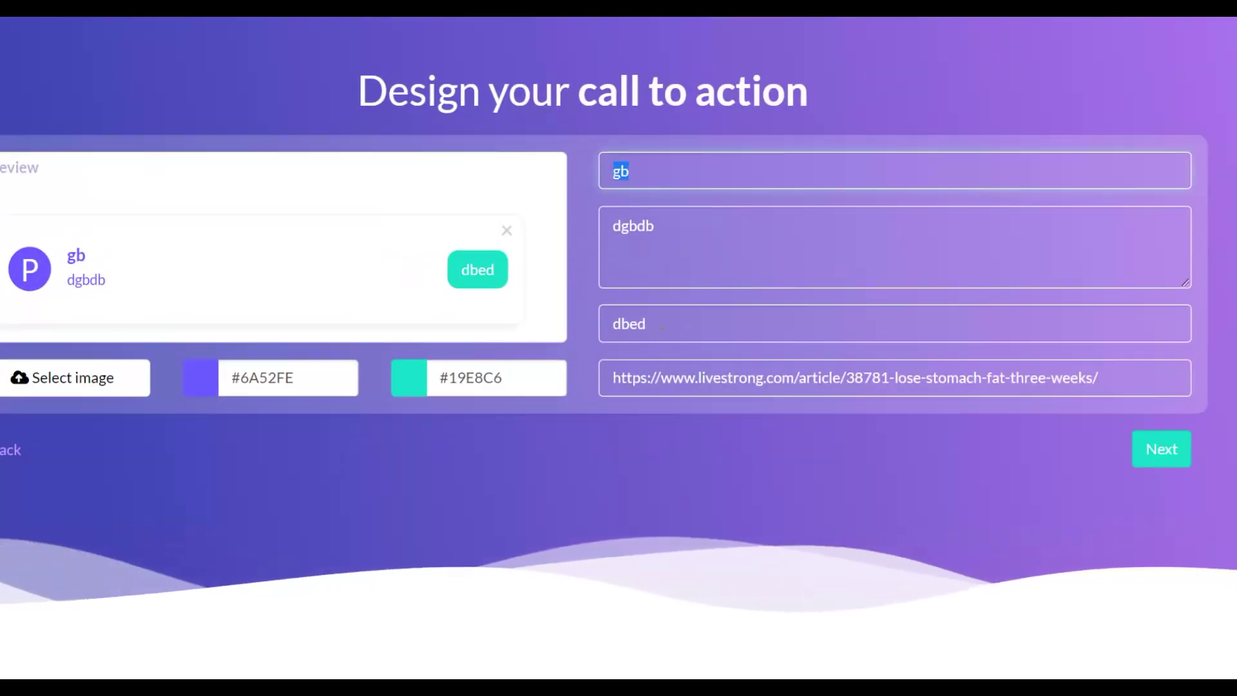
{"action": "double_click", "coordinate": [645, 323]}
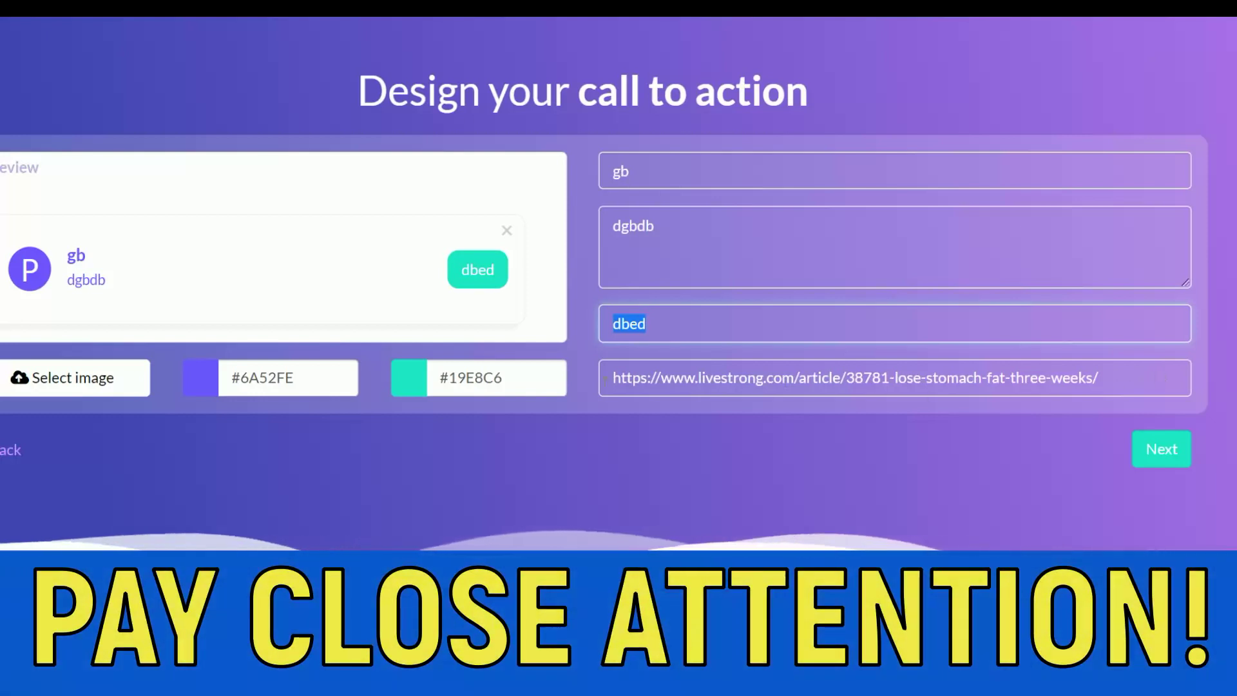
{"action": "scroll", "coordinate": [659, 449], "scroll_direction": "up", "scroll_amount": 1}
{"action": "left_click_drag", "start_coordinate": [647, 208], "coordinate": [566, 215]}
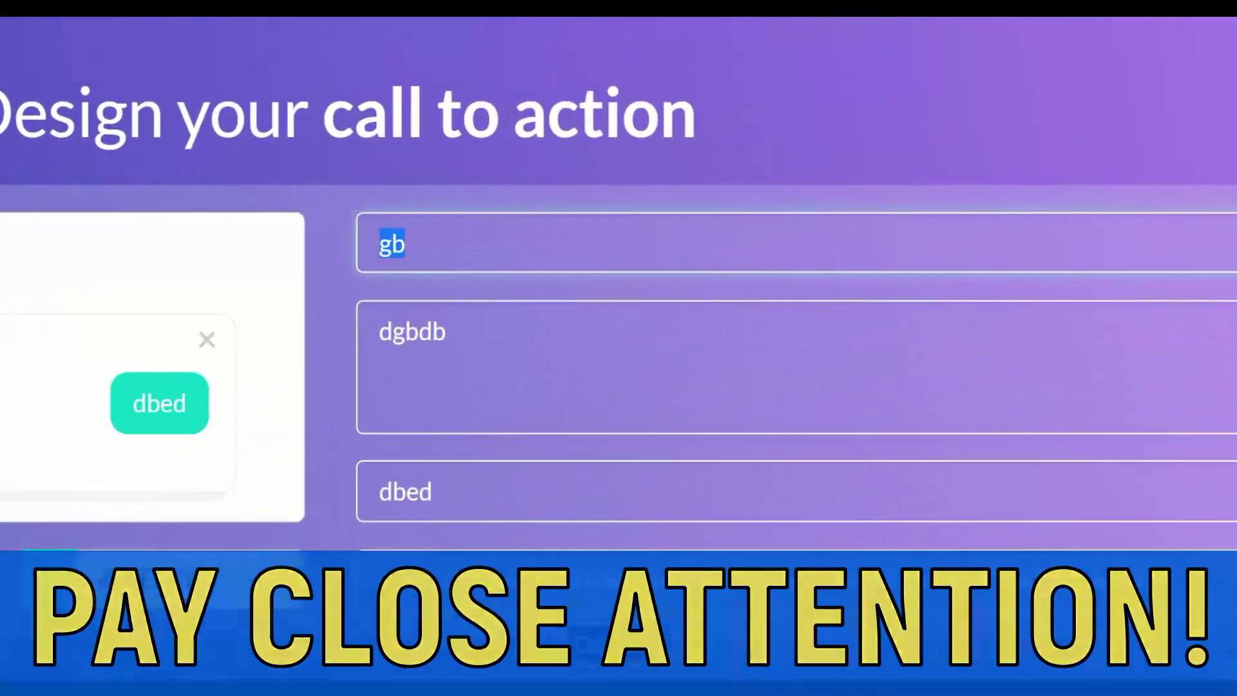
{"action": "type", "text": "DISCOVER HOW TO LOSE 10 POUNDS IN 23"}
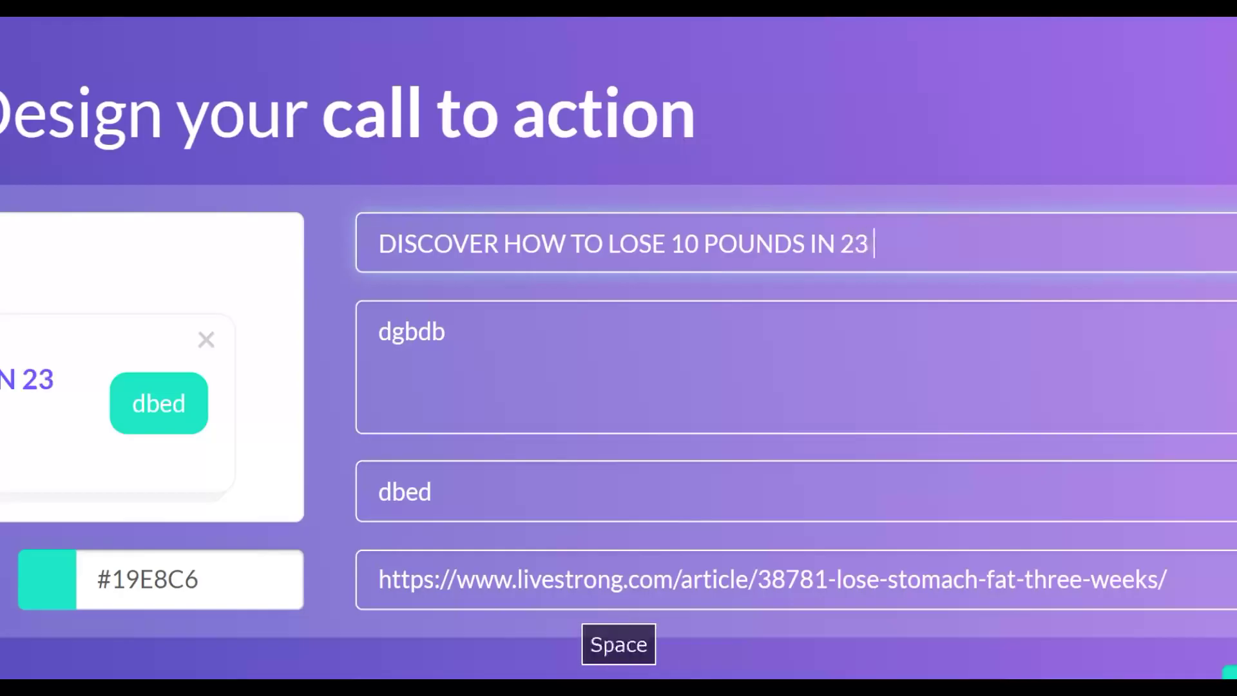
{"action": "type", "text": "AYS"}
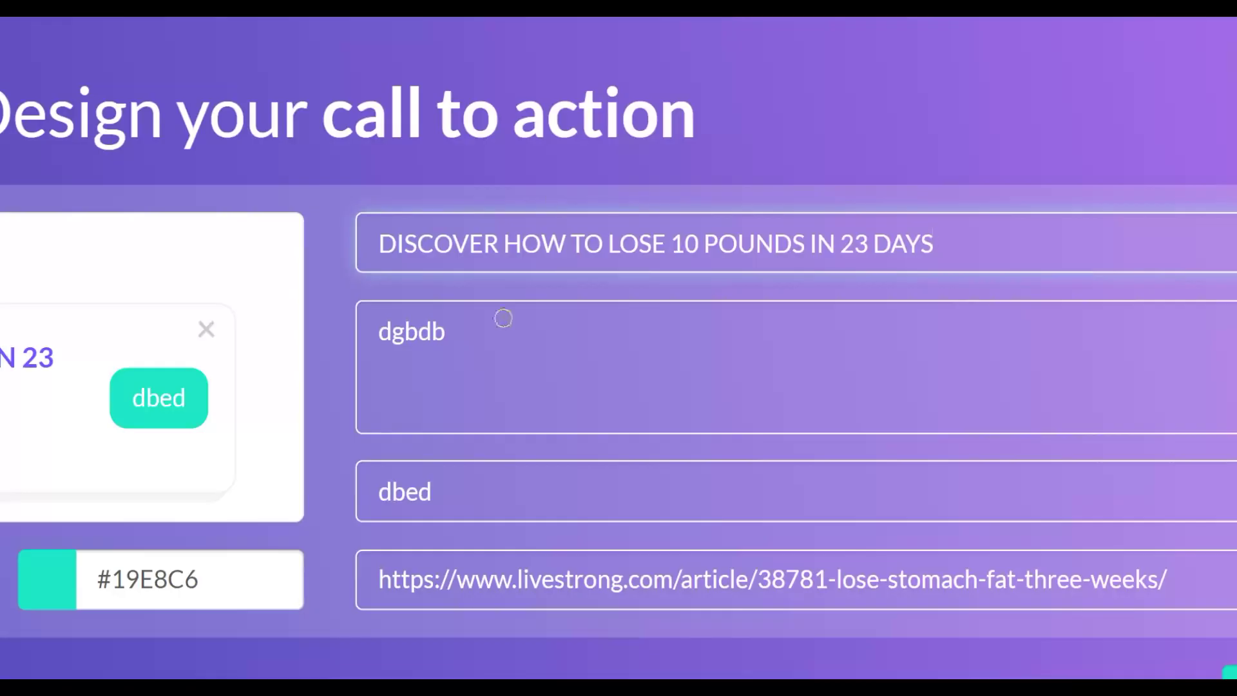
Replace the call-to-action message with the headline copied from the African Lean Belly sales page, from "Here's How An African Shaman" to "Belly Fat"
{"action": "left_click_drag", "start_coordinate": [503, 318], "coordinate": [351, 327]}
{"action": "key", "text": "BackSpace"}
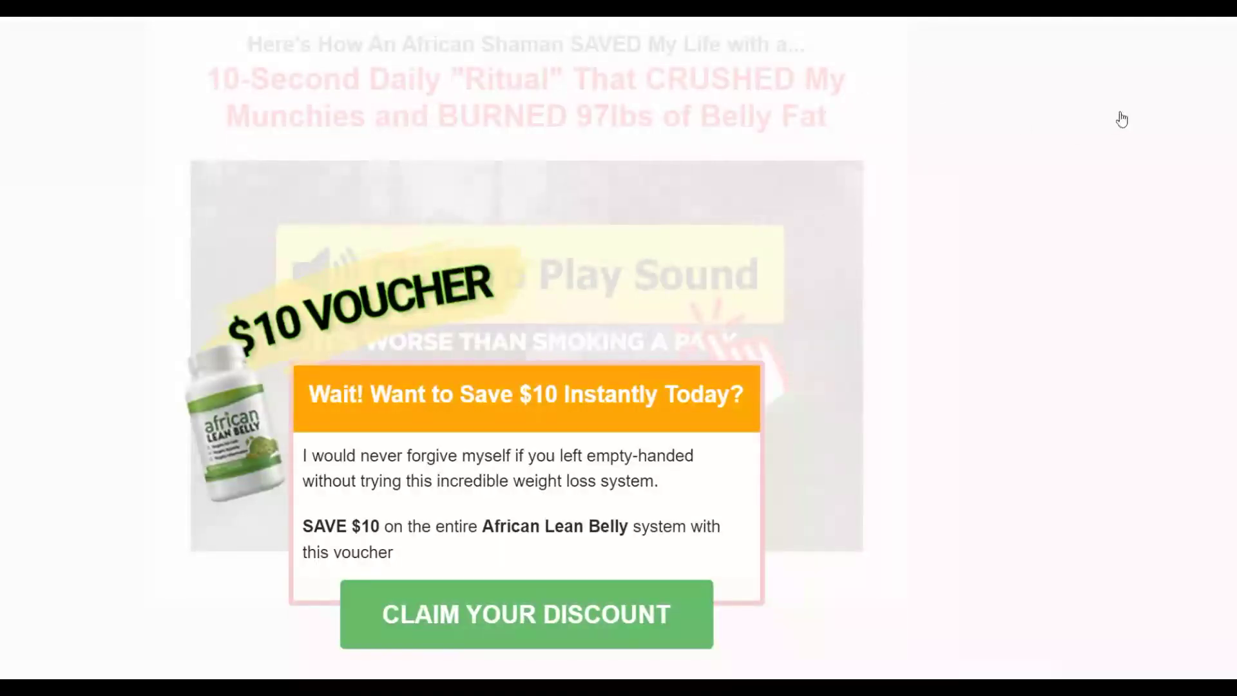
{"action": "left_click", "coordinate": [1055, 180]}
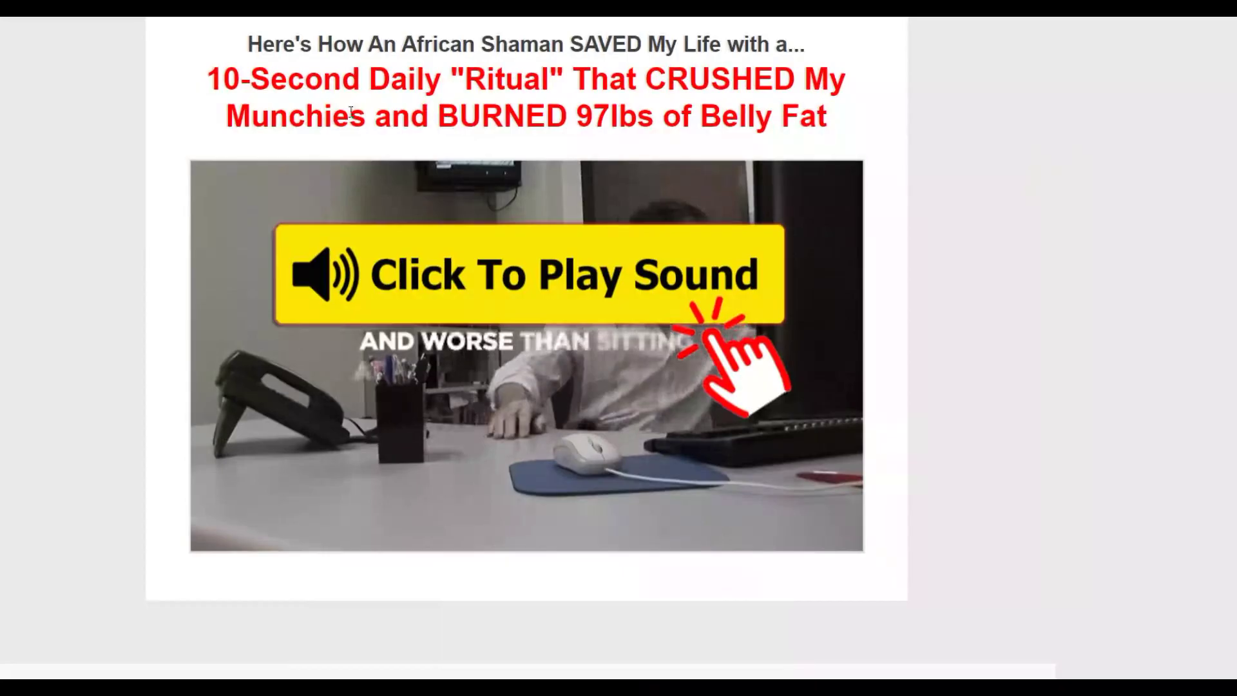
{"action": "left_click_drag", "start_coordinate": [261, 44], "coordinate": [883, 122]}
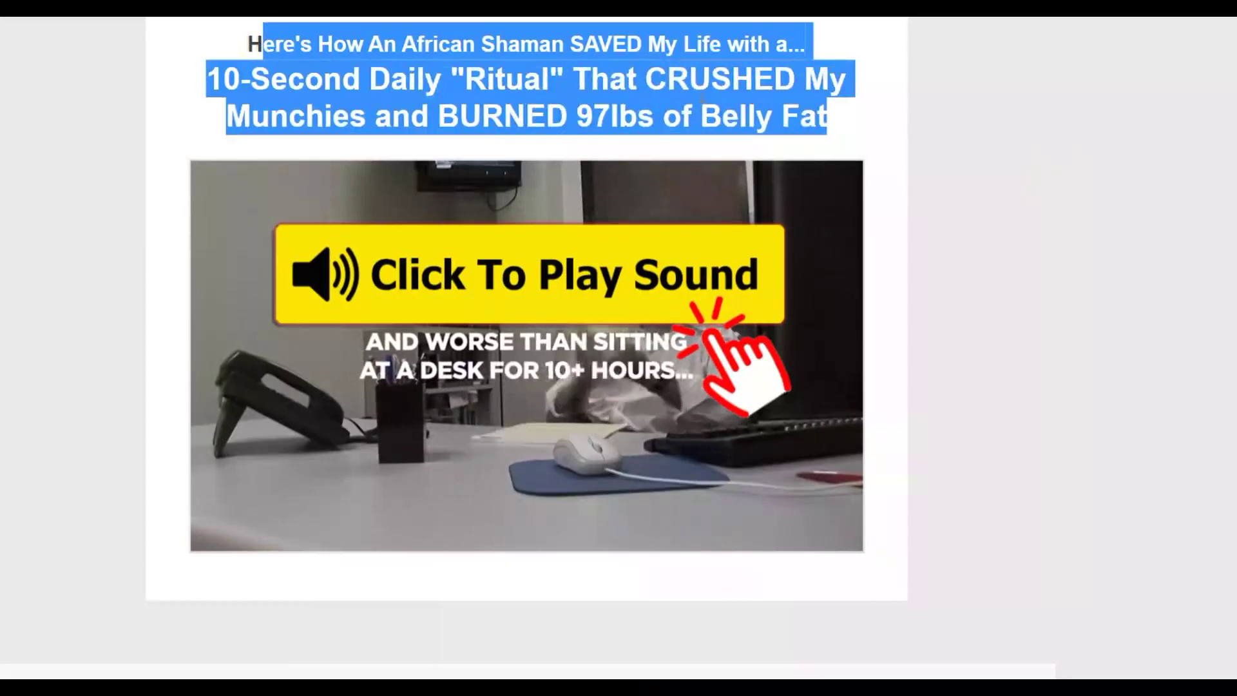
{"action": "left_click", "coordinate": [312, 62]}
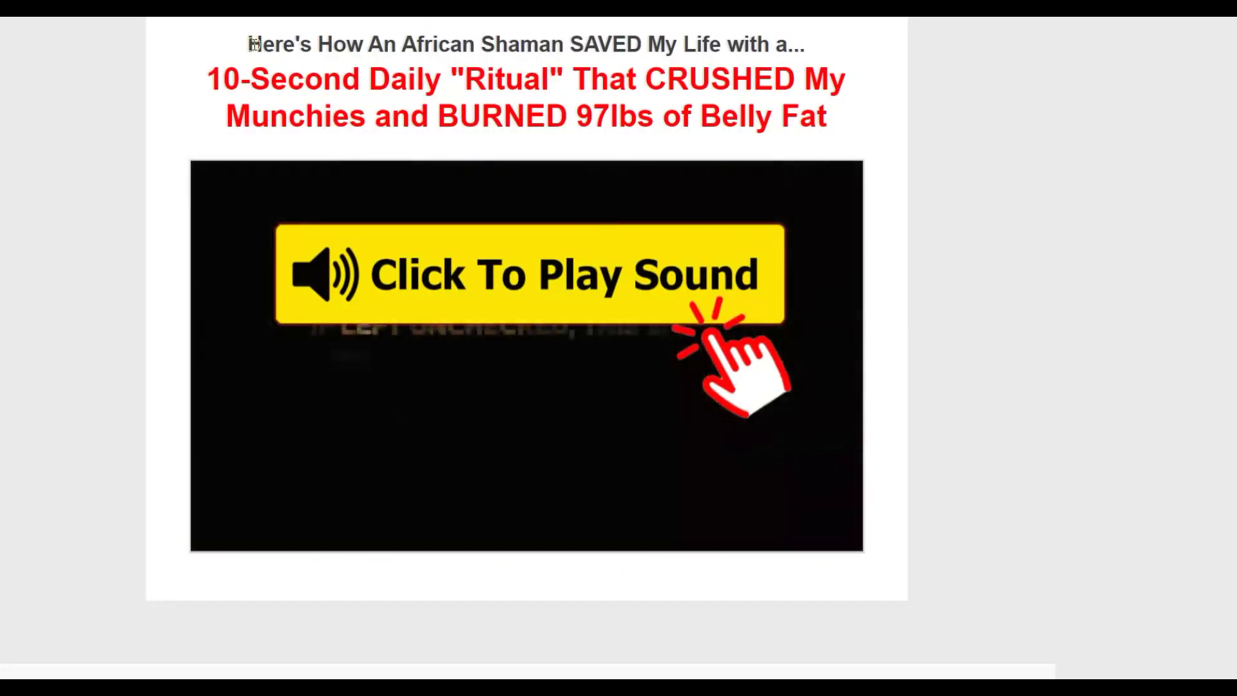
{"action": "left_click_drag", "start_coordinate": [253, 44], "coordinate": [827, 122]}
{"action": "right_click", "coordinate": [712, 84]}
{"action": "left_click", "coordinate": [752, 90]}
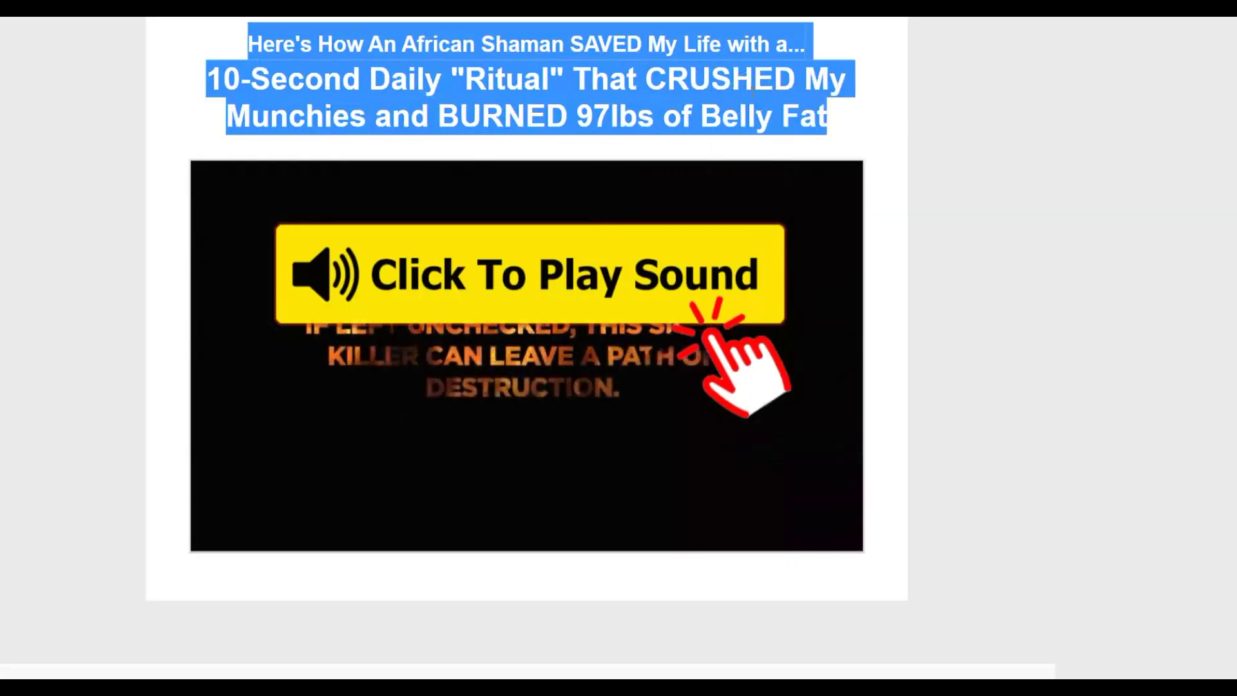
{"action": "left_click", "coordinate": [613, 25]}
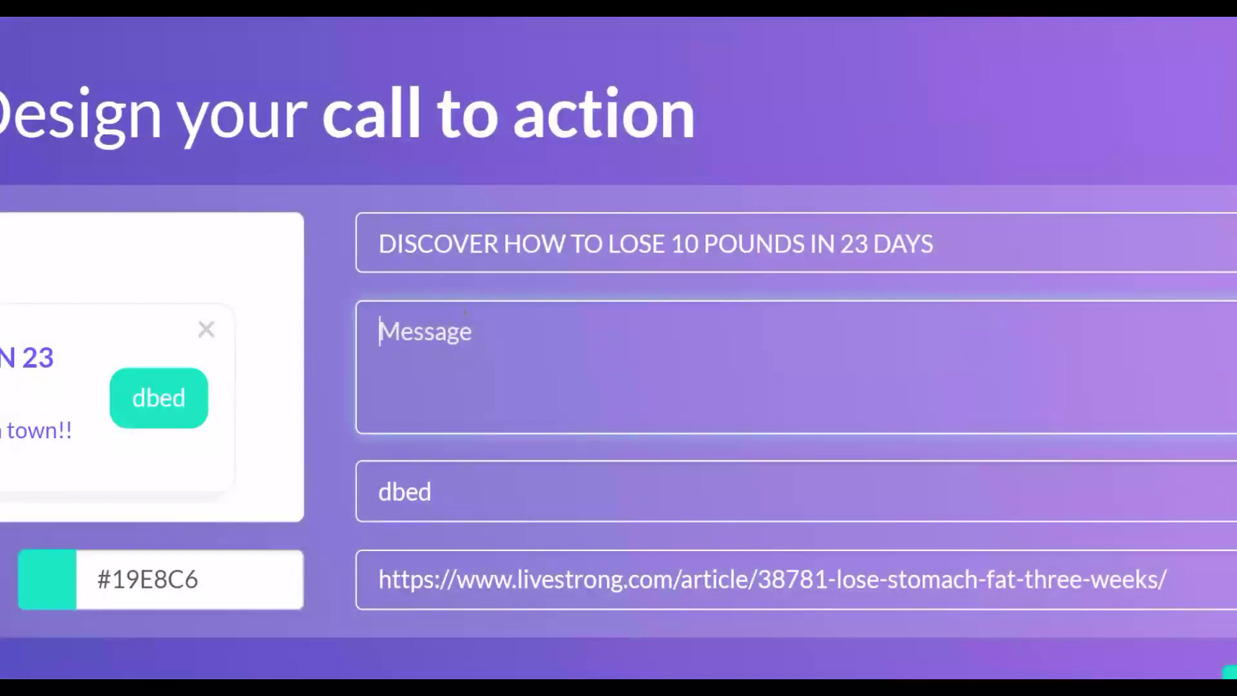
{"action": "key", "text": "ctrl+v"}
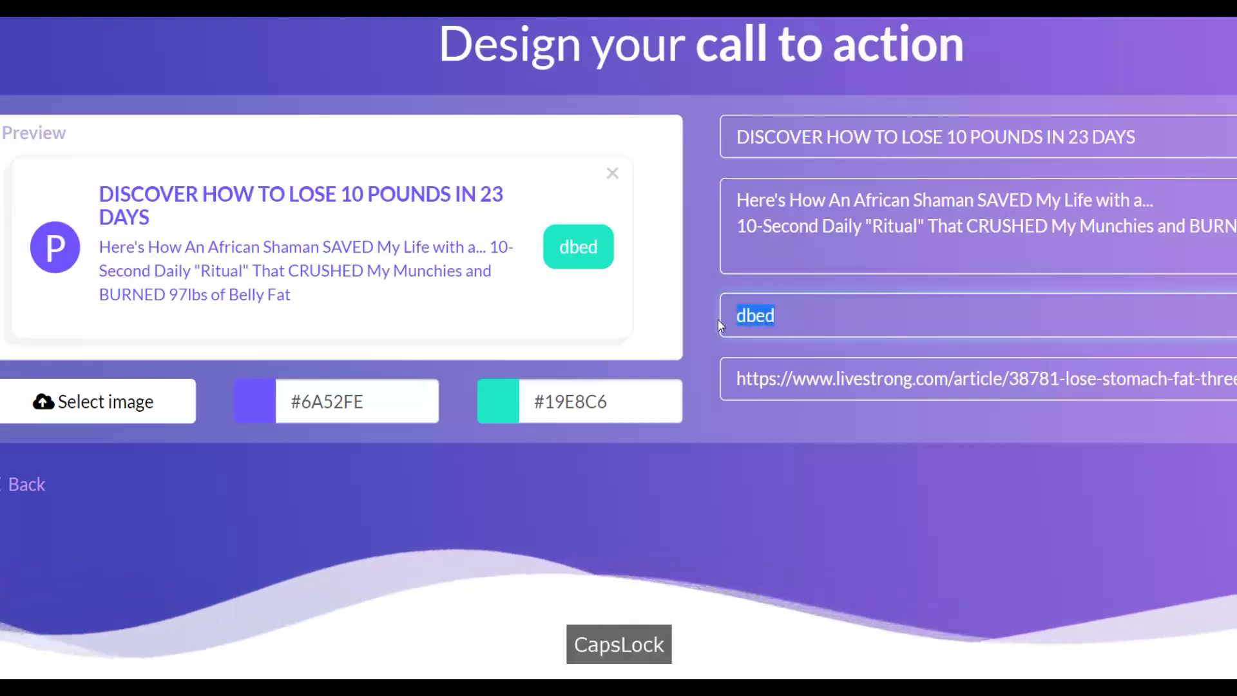
Set the call-to-action button text to "CLICK HERE TO WATCH VIDEO"
{"action": "type", "text": "CLICK "}
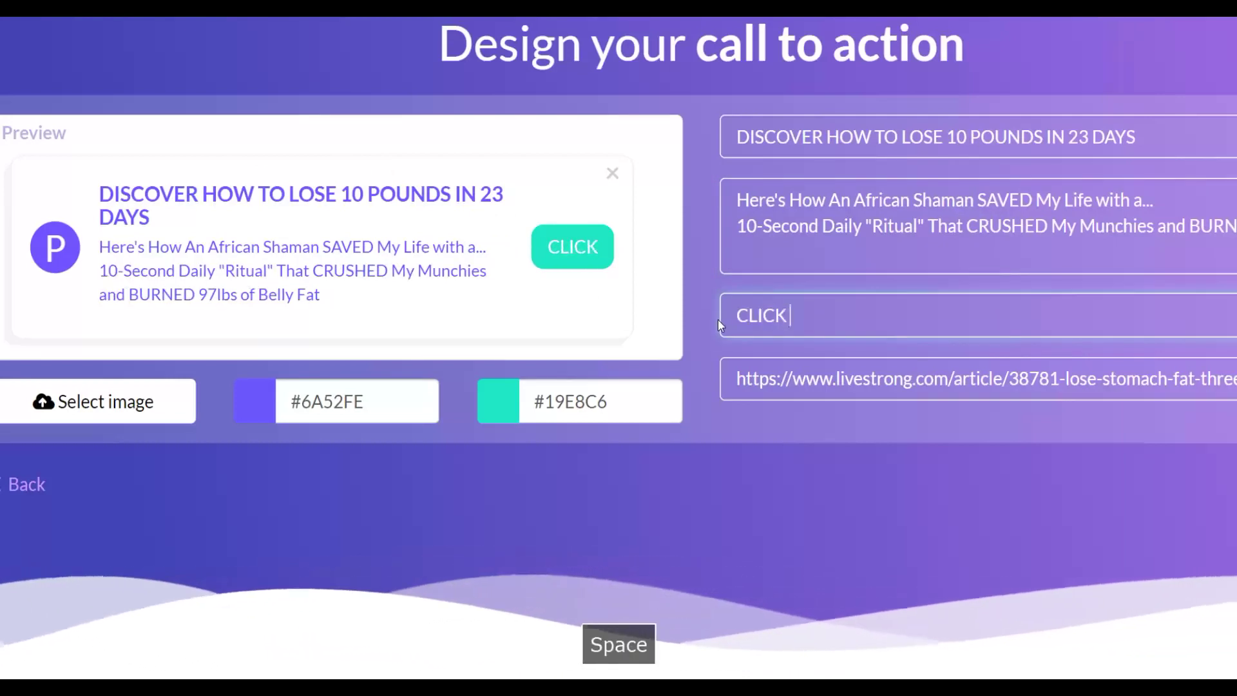
{"action": "type", "text": "HER"}
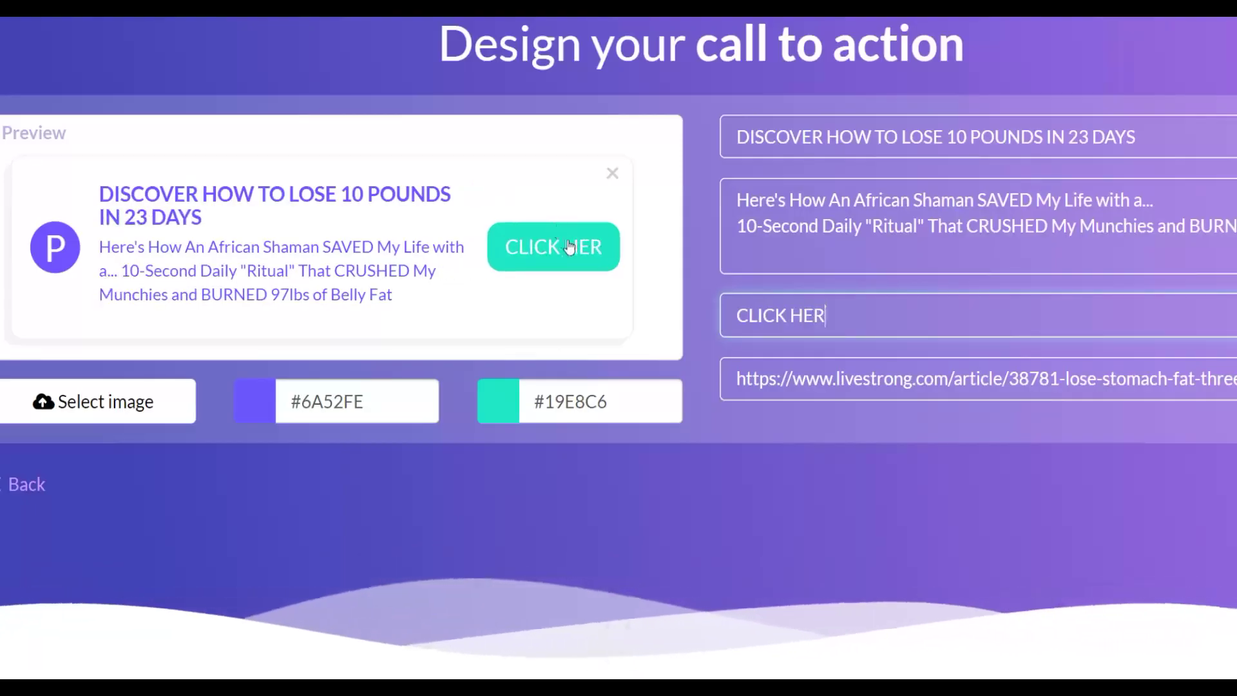
{"action": "type", "text": "E"}
{"action": "type", "text": " TO"}
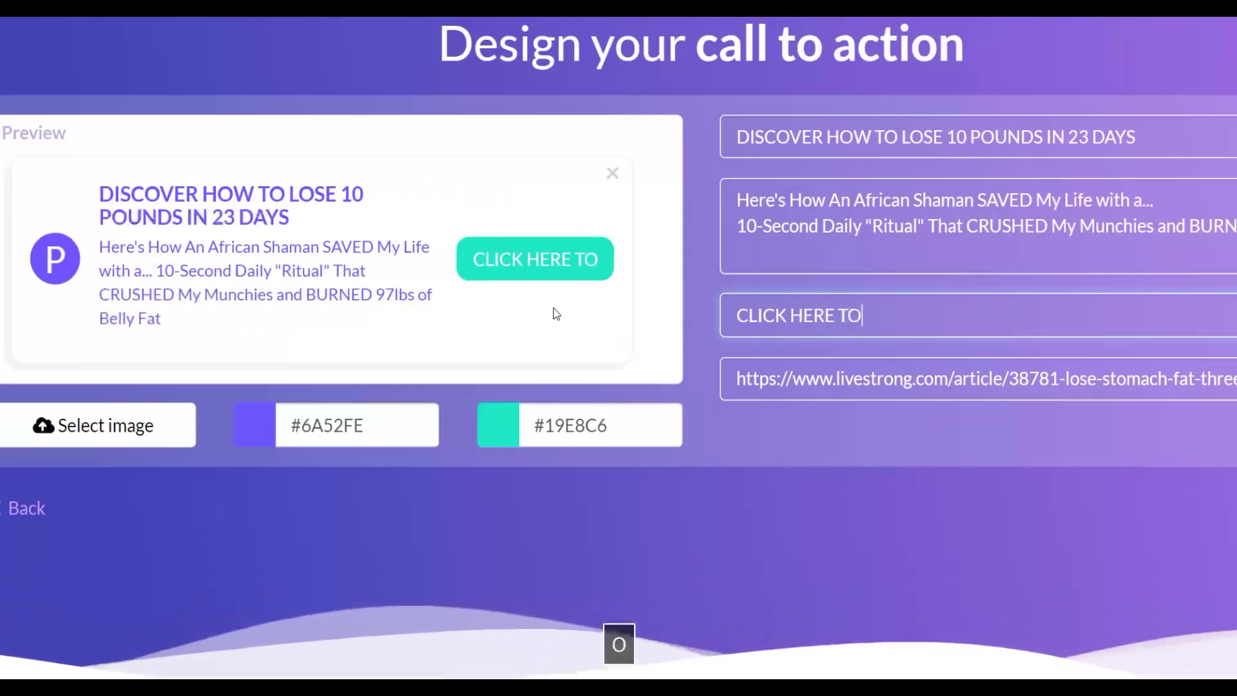
{"action": "type", "text": " WATC"}
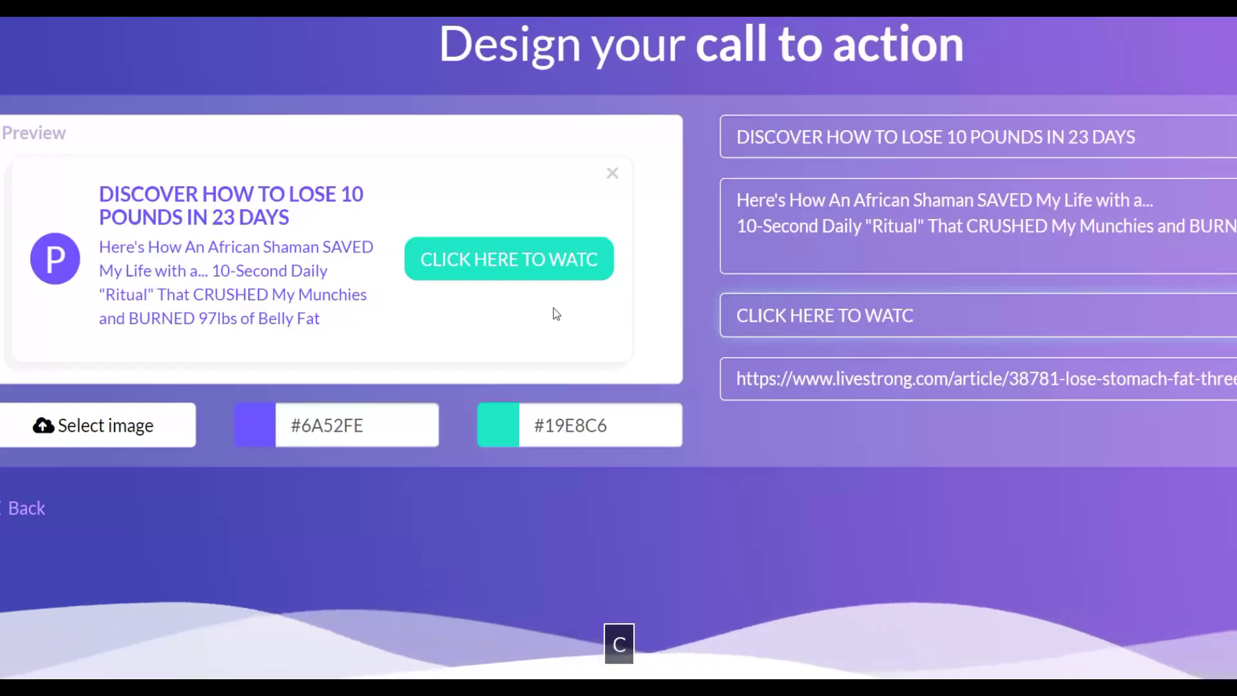
{"action": "type", "text": "H VIDEO"}
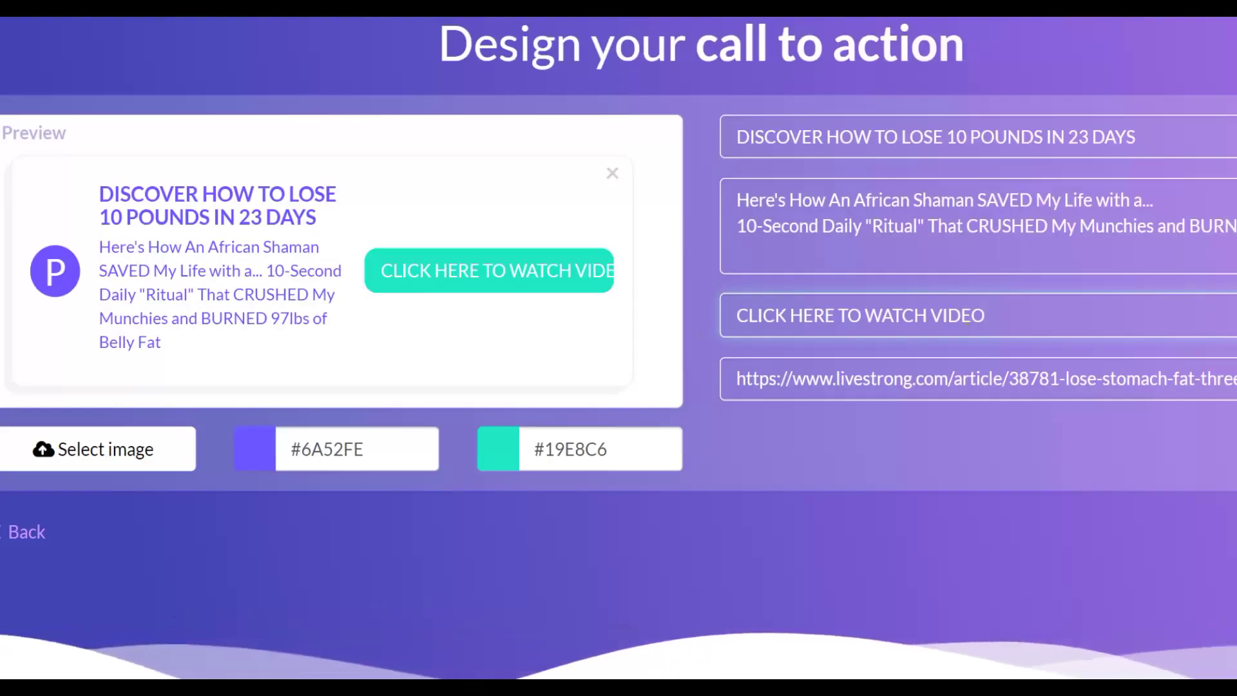
{"action": "left_click", "coordinate": [746, 381]}
{"action": "left_click_drag", "start_coordinate": [746, 381], "coordinate": [1137, 382]}
{"action": "key", "text": "ctrl+a"}
{"action": "key", "text": "BackSpace"}
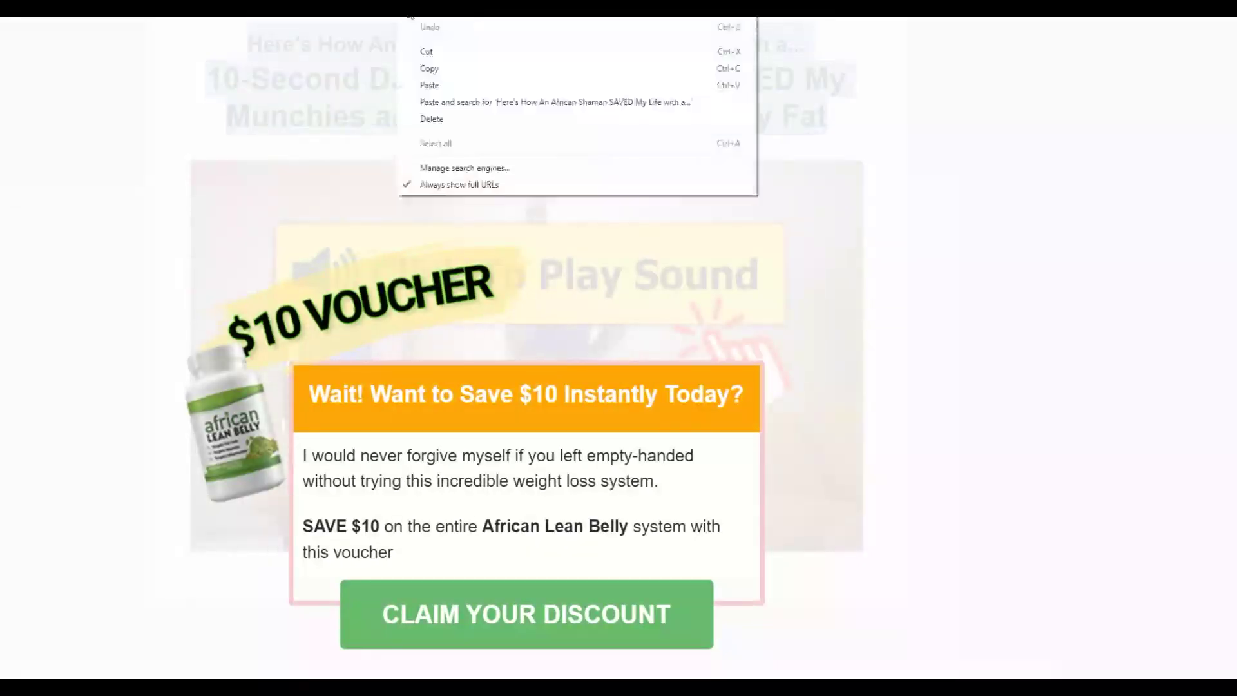
{"action": "left_click", "coordinate": [467, 74]}
{"action": "left_click", "coordinate": [1094, 166]}
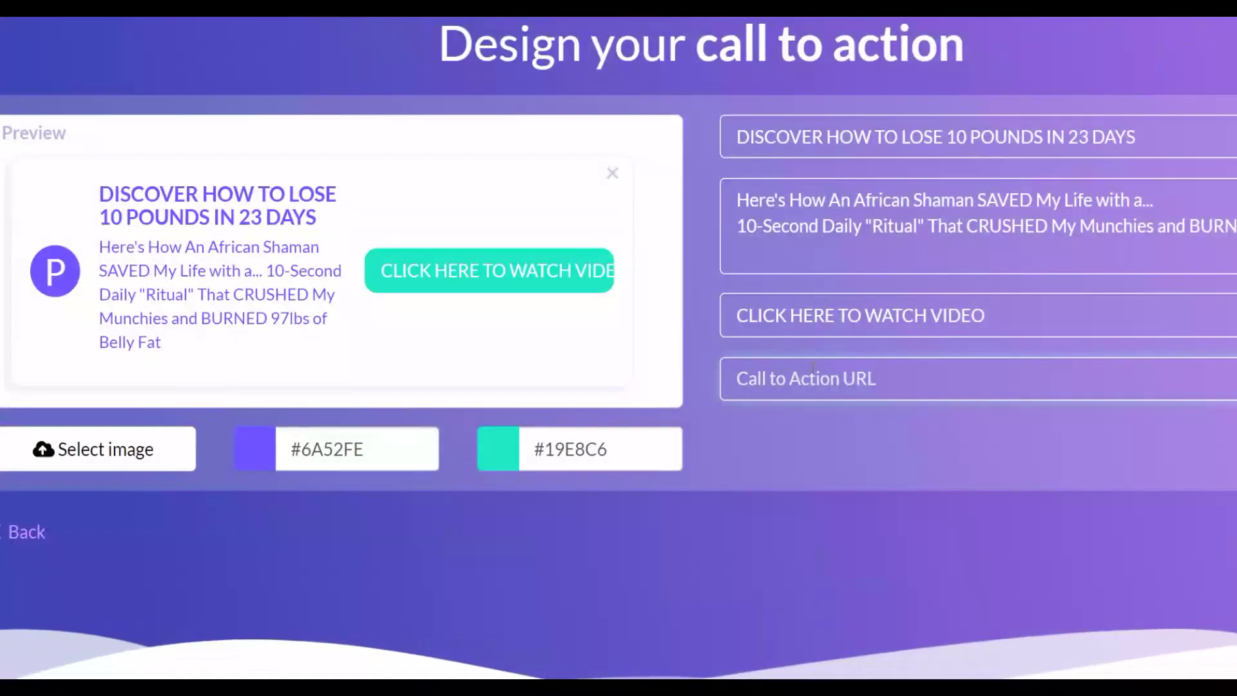
{"action": "key", "text": "ctrl+v"}
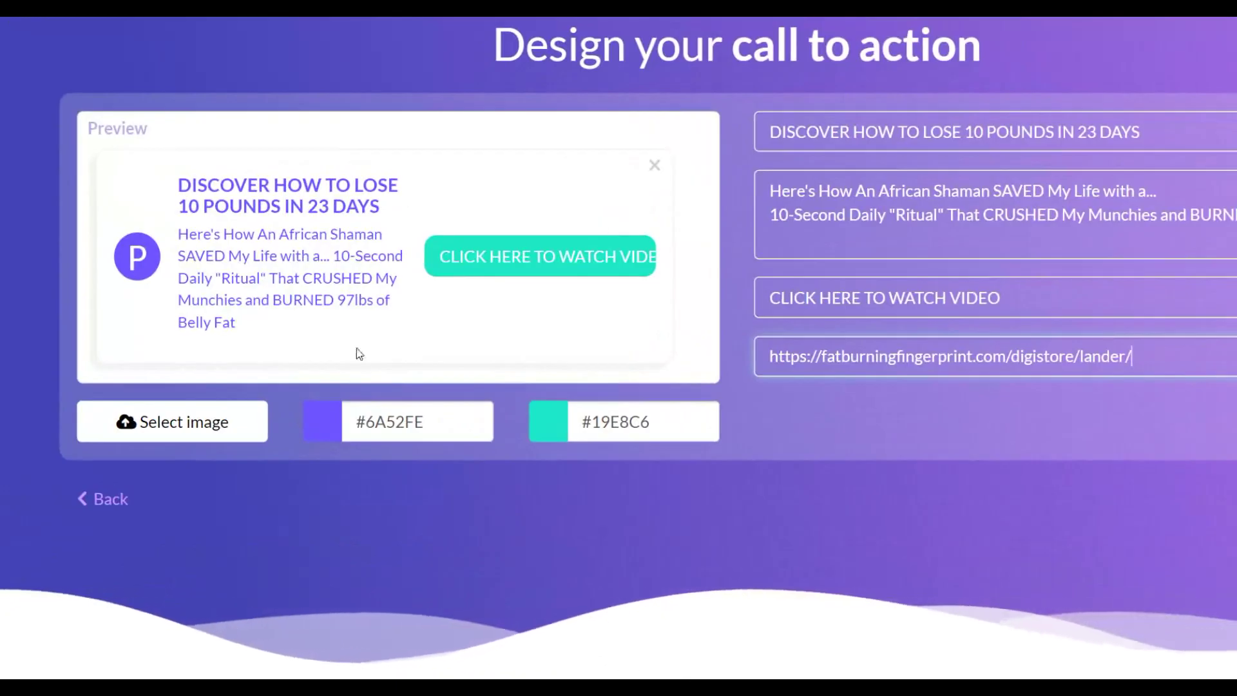
Set the call-to-action's text and logo colour to the pinkish red #FE5269
{"action": "left_click", "coordinate": [328, 423]}
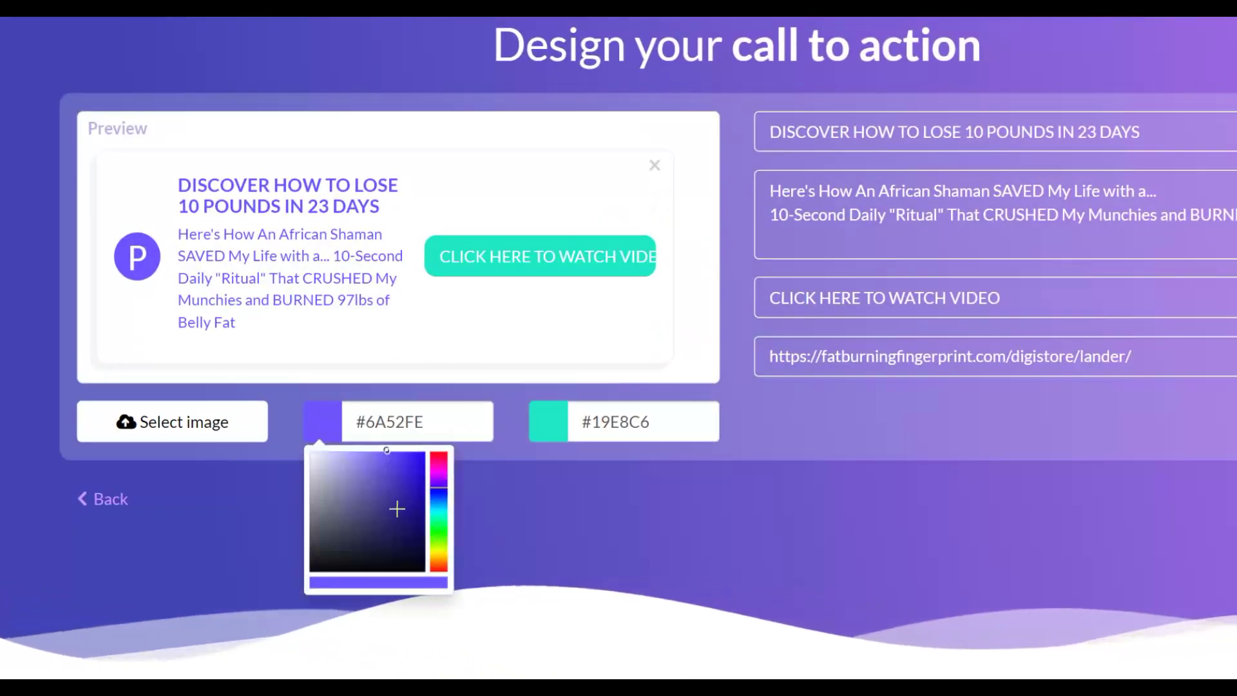
{"action": "left_click_drag", "start_coordinate": [440, 488], "coordinate": [440, 451]}
{"action": "left_click_drag", "start_coordinate": [441, 543], "coordinate": [441, 462]}
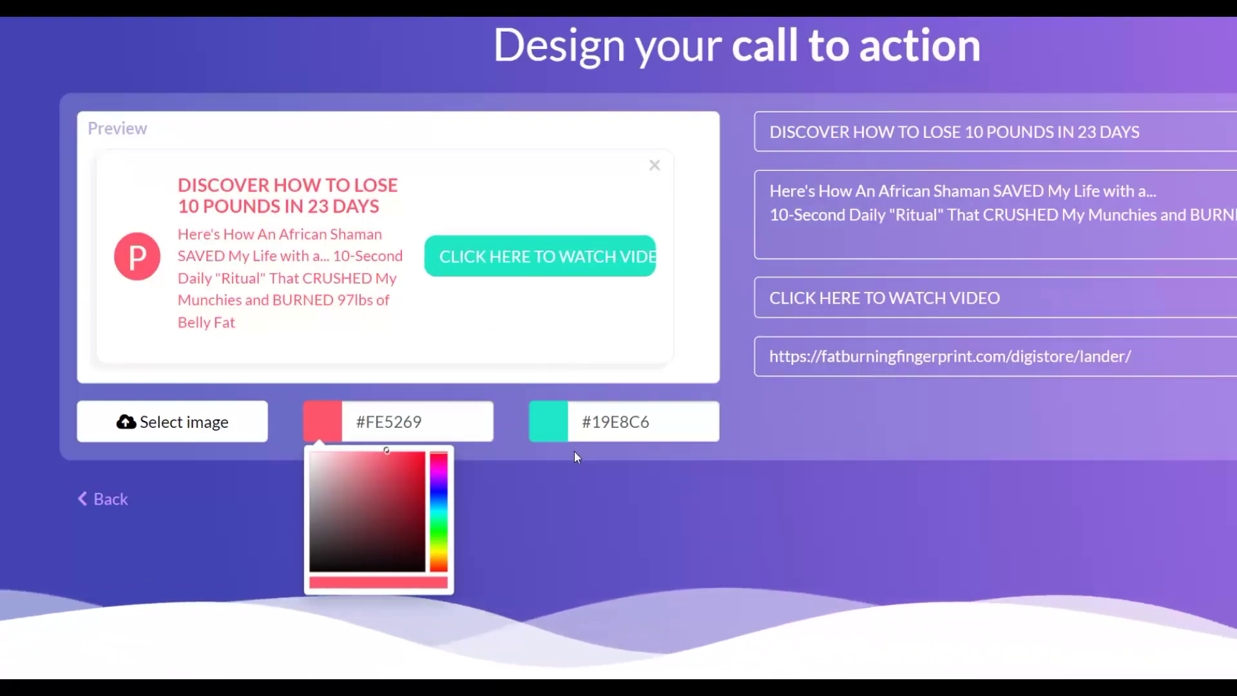
Set the call-to-action button's colour to the dark blue #281EB7
{"action": "left_click", "coordinate": [547, 422]}
{"action": "left_click_drag", "start_coordinate": [582, 472], "coordinate": [551, 589]}
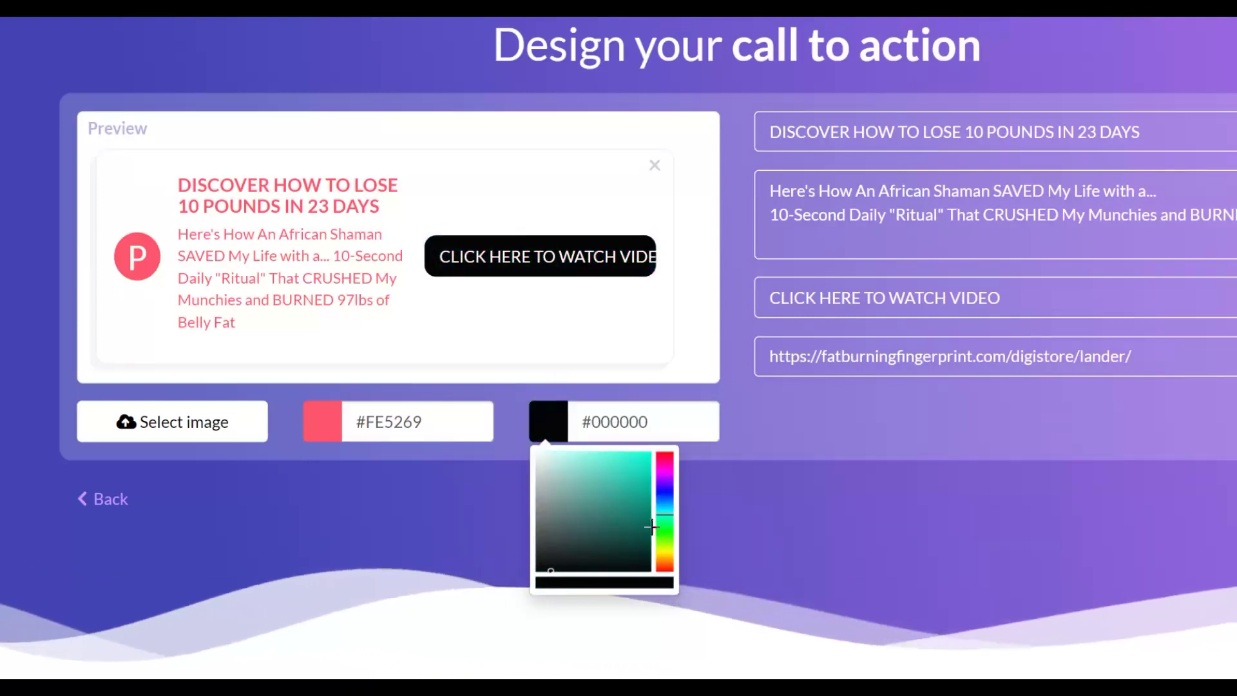
{"action": "left_click", "coordinate": [673, 470]}
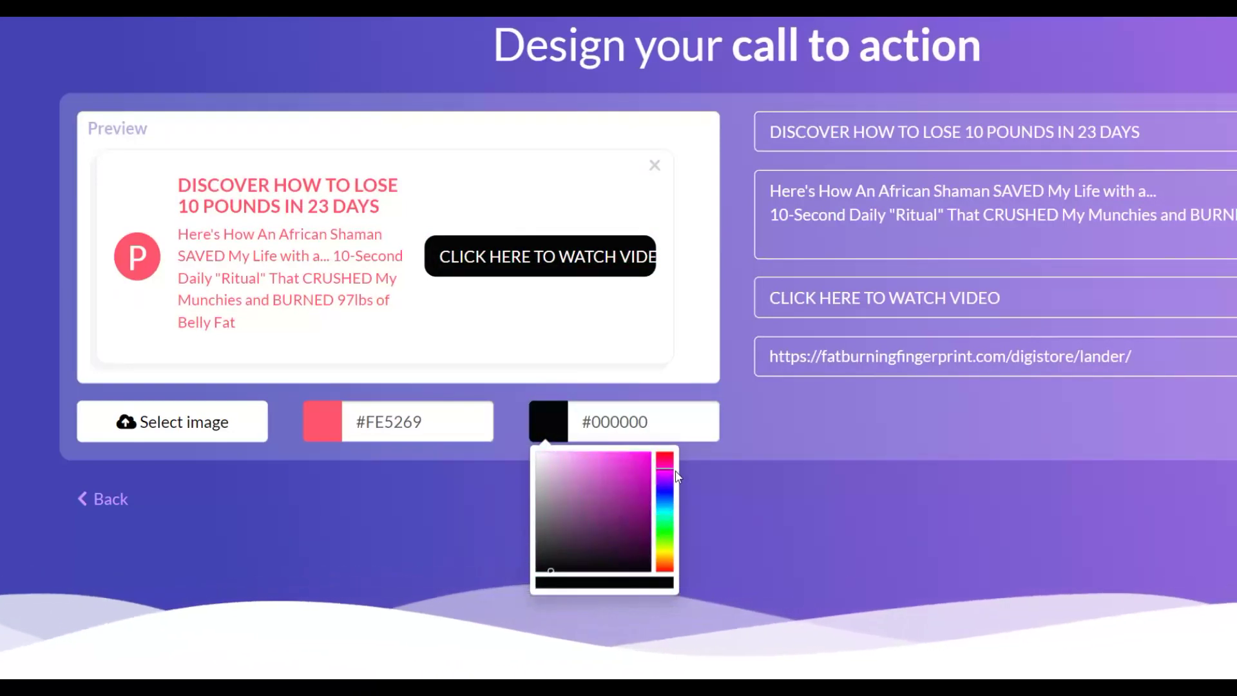
{"action": "mouse_move", "coordinate": [624, 485]}
{"action": "left_mouse_down"}
{"action": "mouse_move", "coordinate": [611, 502]}
{"action": "mouse_move", "coordinate": [632, 465]}
{"action": "mouse_move", "coordinate": [652, 460]}
{"action": "mouse_move", "coordinate": [621, 491]}
{"action": "mouse_move", "coordinate": [665, 476]}
{"action": "mouse_move", "coordinate": [664, 492]}
{"action": "left_mouse_up"}
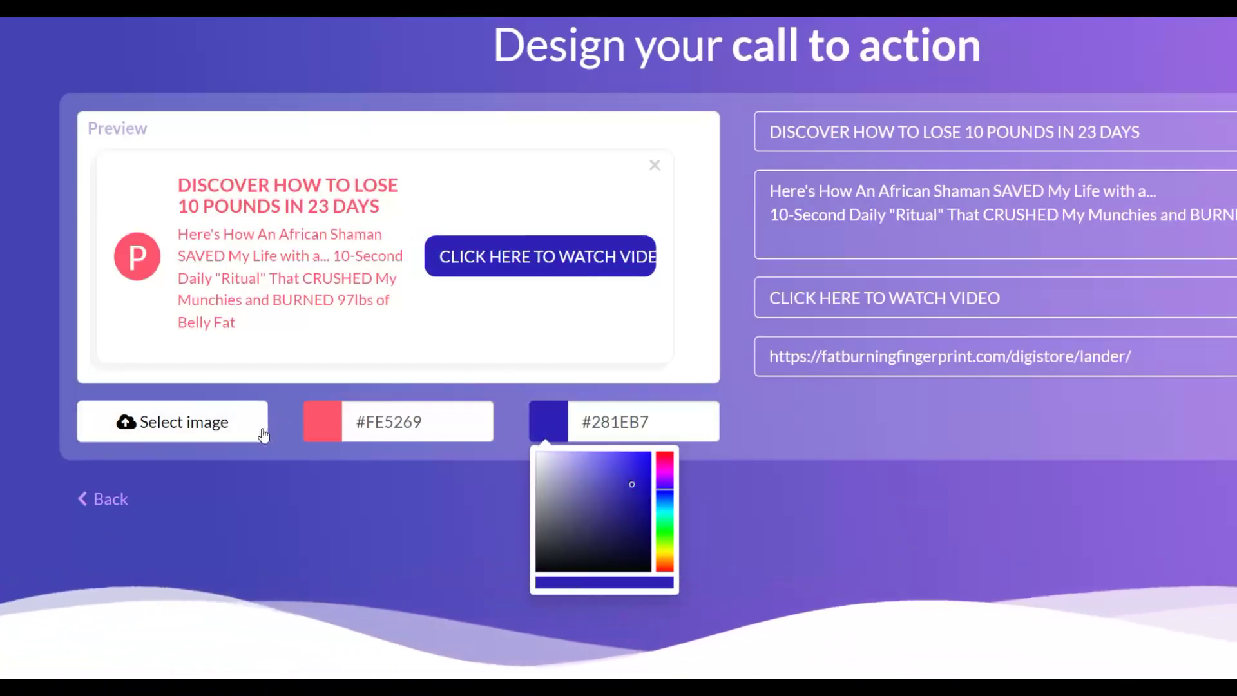
{"action": "left_click", "coordinate": [872, 478]}
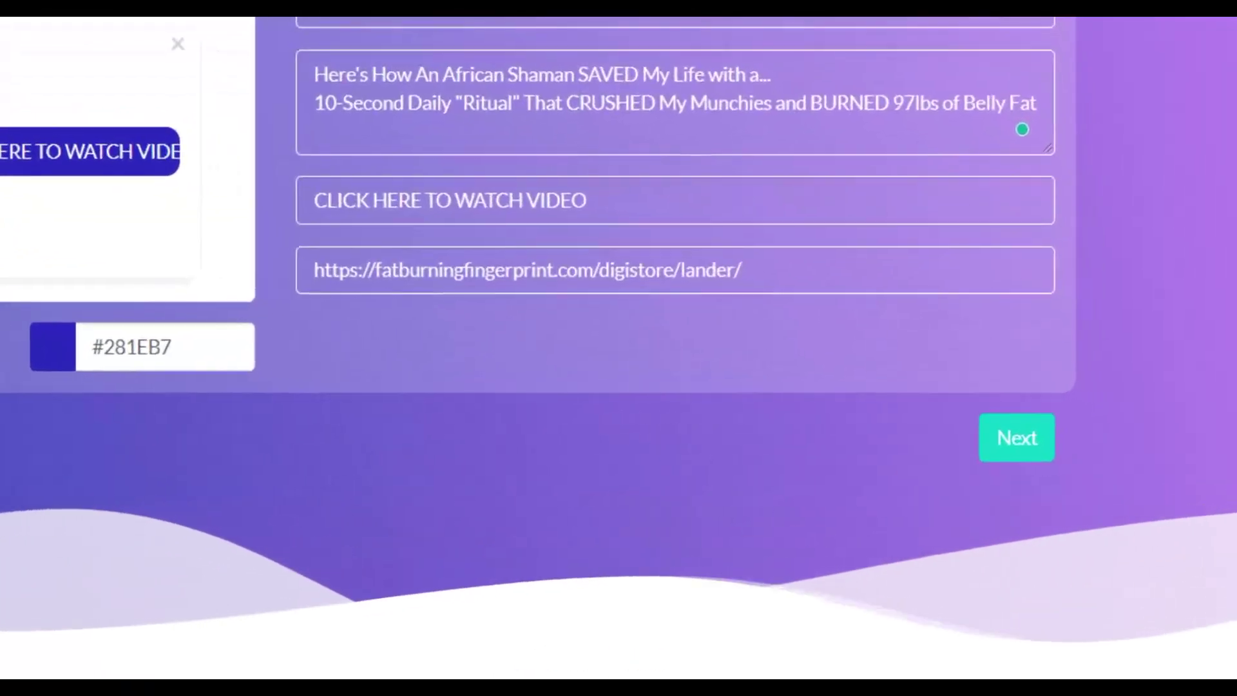
Finish the call-to-action design to generate the short link and open that link in the browser
{"action": "left_click", "coordinate": [1021, 444]}
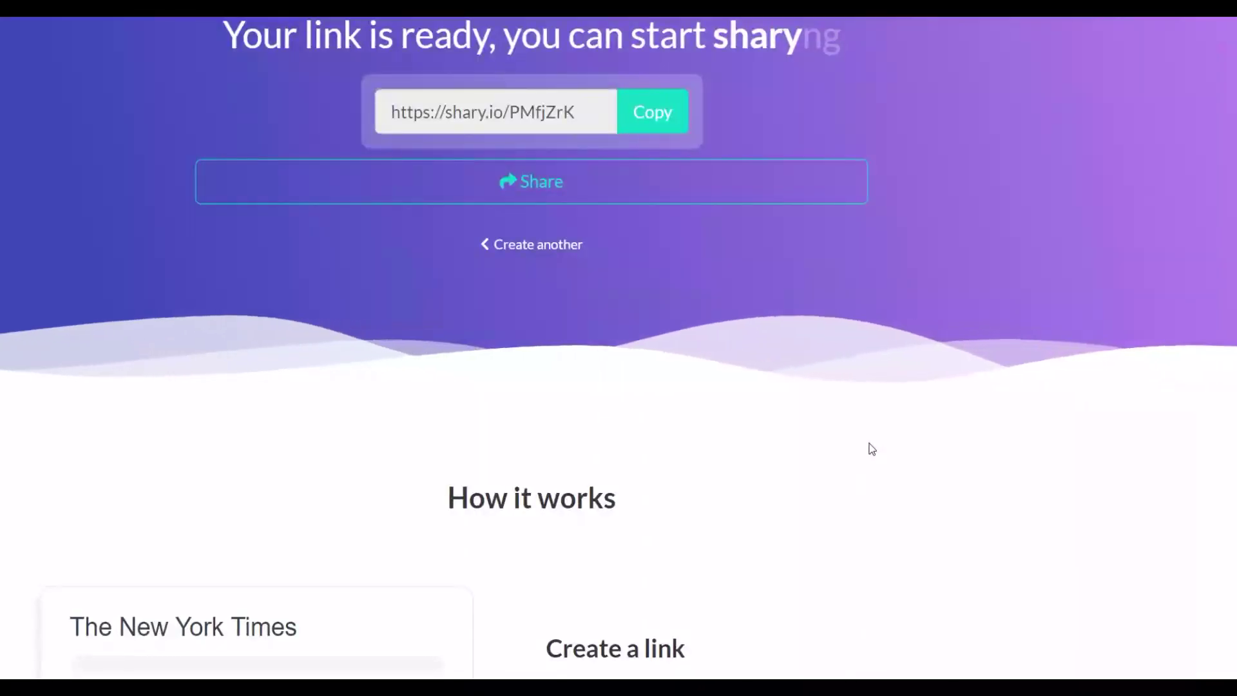
{"action": "scroll", "coordinate": [871, 449], "scroll_direction": "up", "scroll_amount": 1}
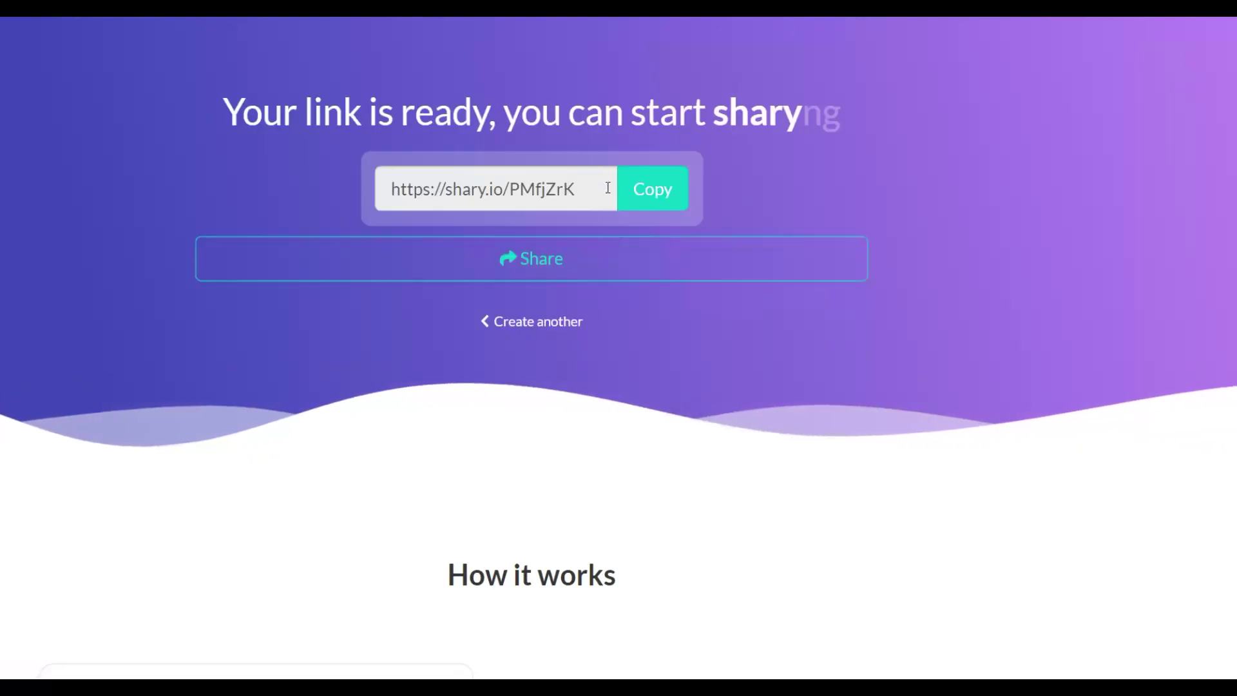
{"action": "left_click", "coordinate": [413, 188]}
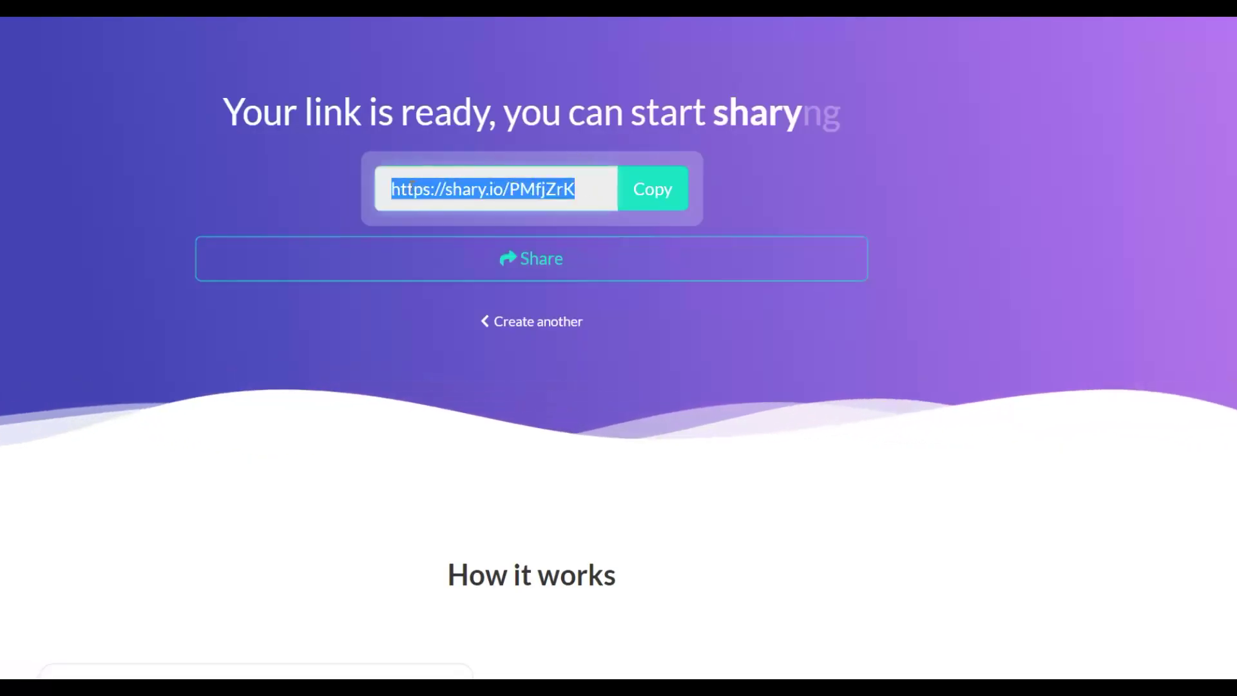
{"action": "right_click", "coordinate": [459, 190]}
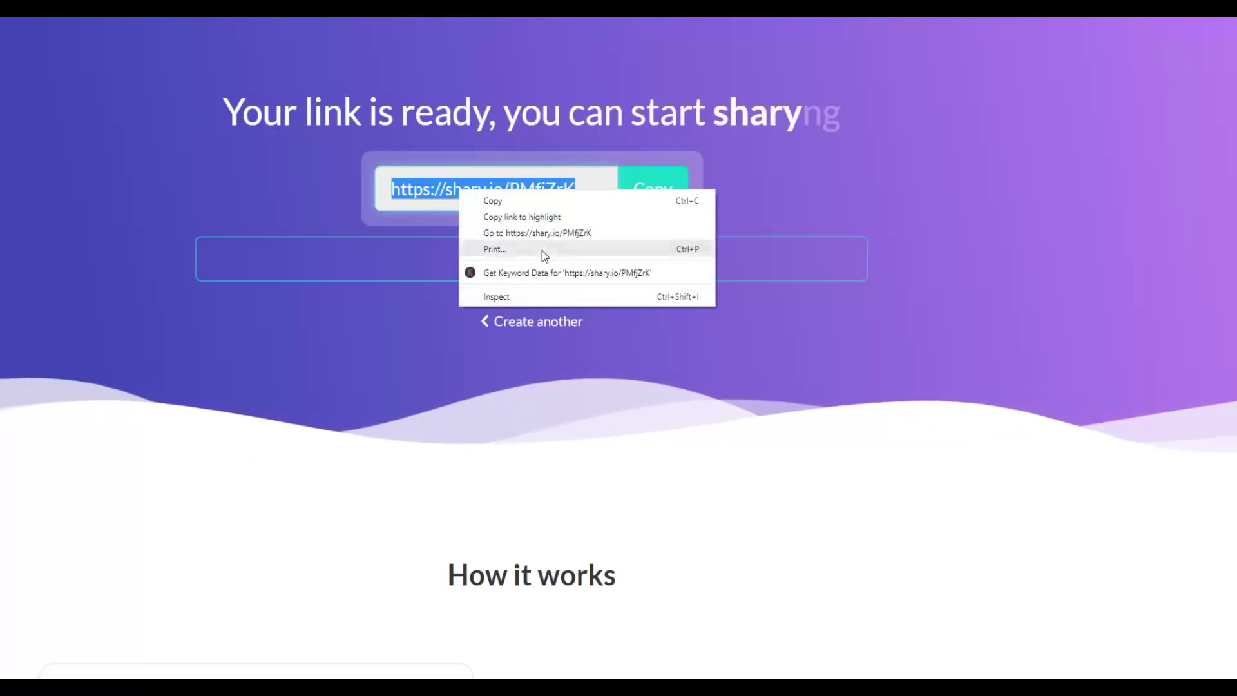
{"action": "left_click", "coordinate": [541, 233]}
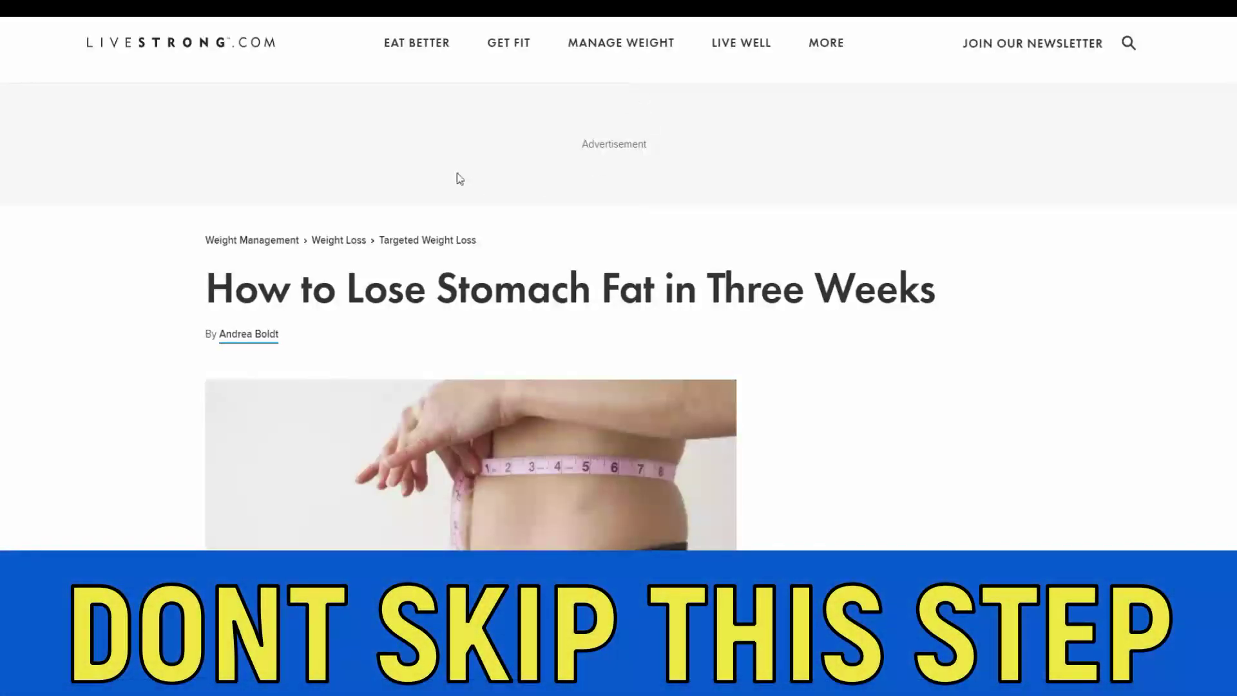
Examine how the call-to-action box appears over the shared Livestrong article while moving through the page
{"action": "scroll", "coordinate": [757, 193], "scroll_direction": "down", "scroll_amount": 4}
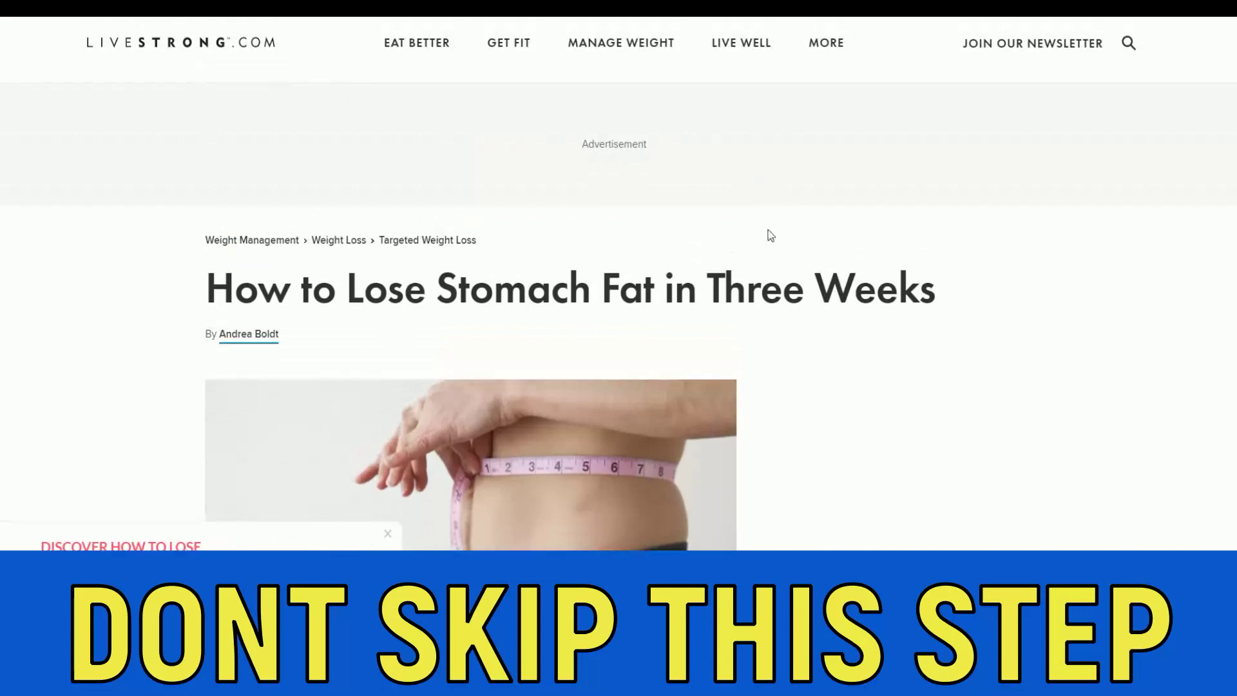
{"action": "scroll", "coordinate": [771, 235], "scroll_direction": "down", "scroll_amount": 8}
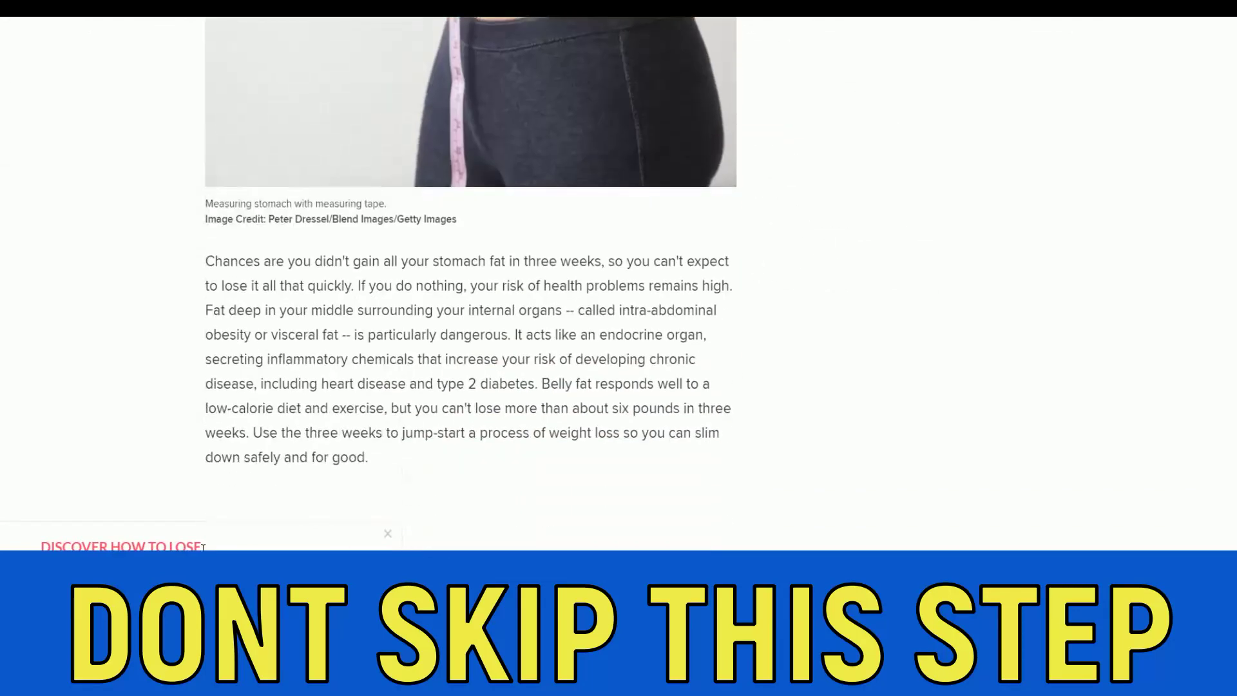
{"action": "scroll", "coordinate": [381, 501], "scroll_direction": "down", "scroll_amount": 3}
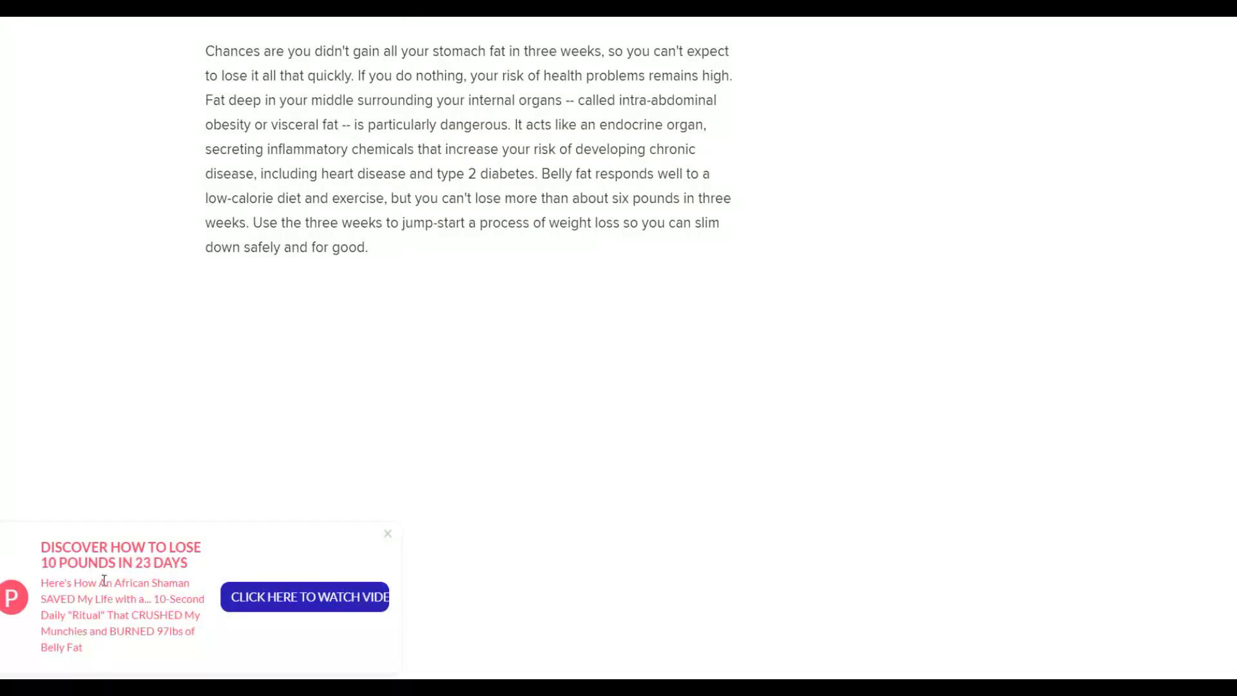
{"action": "left_click_drag", "start_coordinate": [48, 585], "coordinate": [120, 599]}
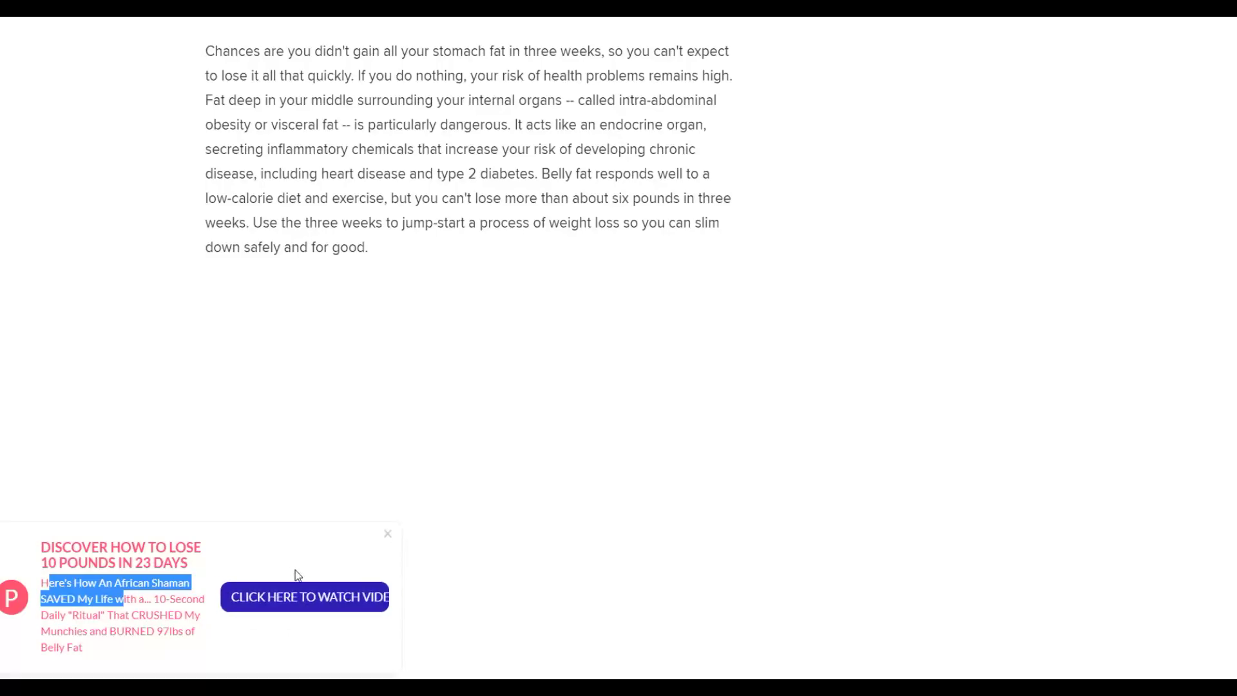
{"action": "scroll", "coordinate": [605, 451], "scroll_direction": "up", "scroll_amount": 10}
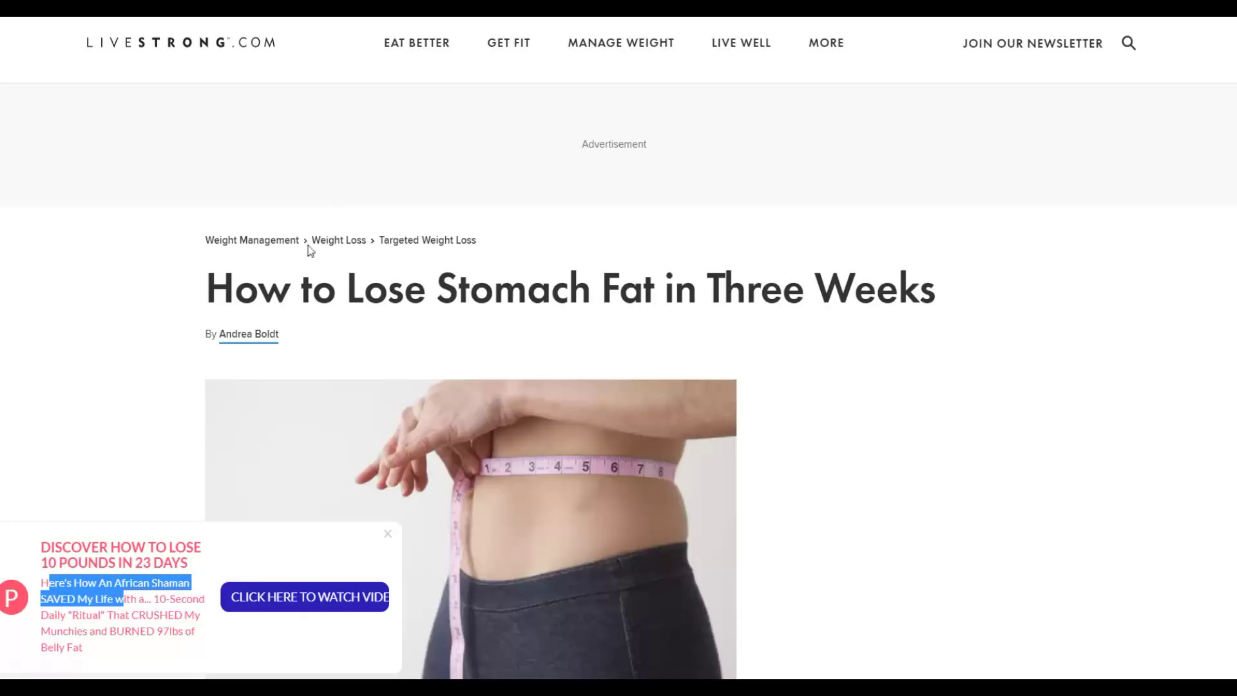
{"action": "scroll", "coordinate": [592, 294], "scroll_direction": "down", "scroll_amount": 10}
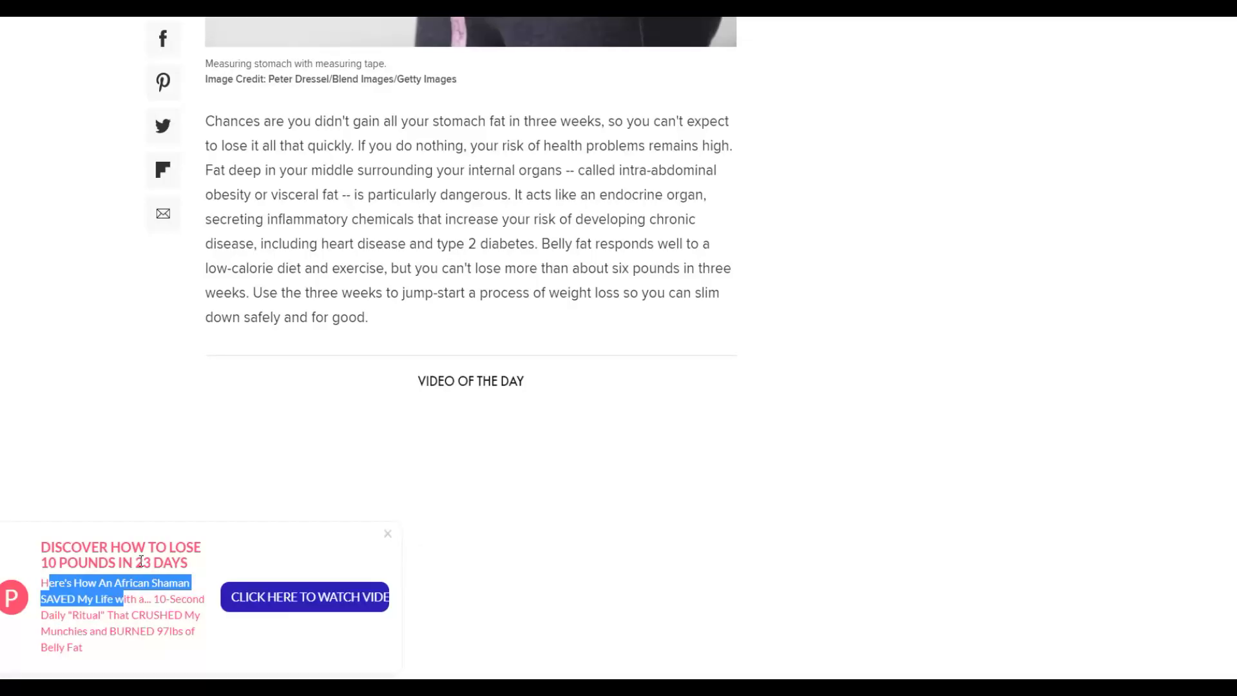
{"action": "scroll", "coordinate": [227, 473], "scroll_direction": "up", "scroll_amount": 10}
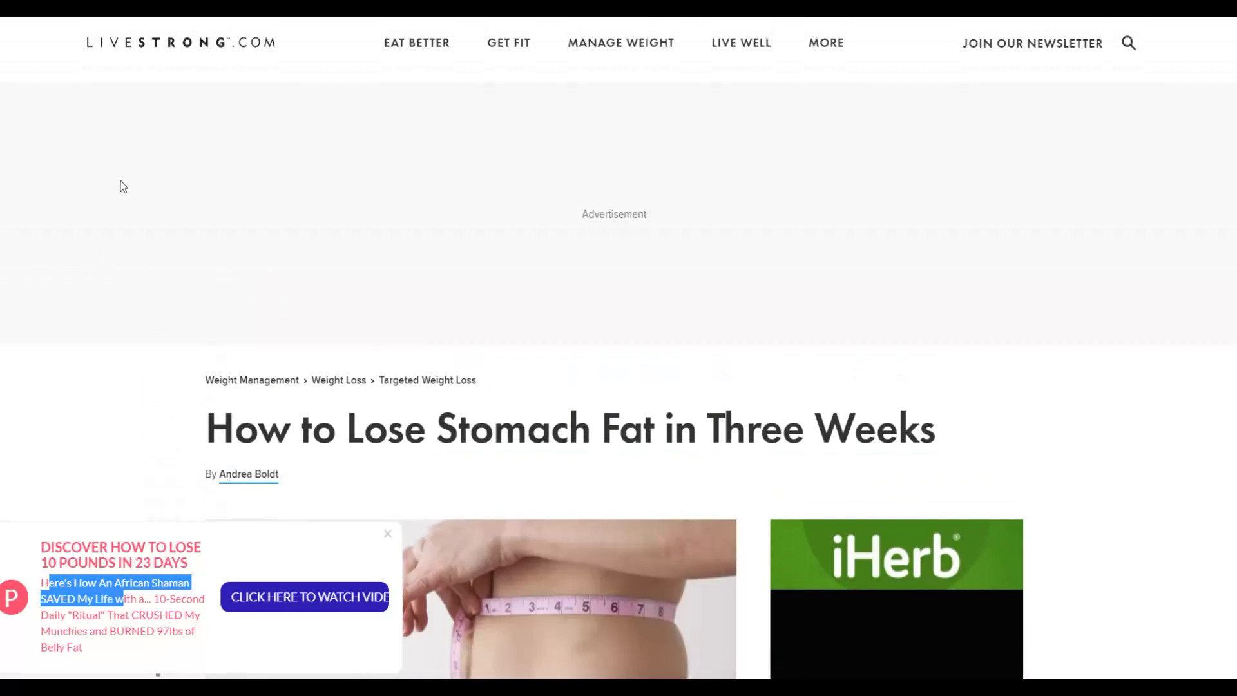
{"action": "scroll", "coordinate": [262, 313], "scroll_direction": "down", "scroll_amount": 3}
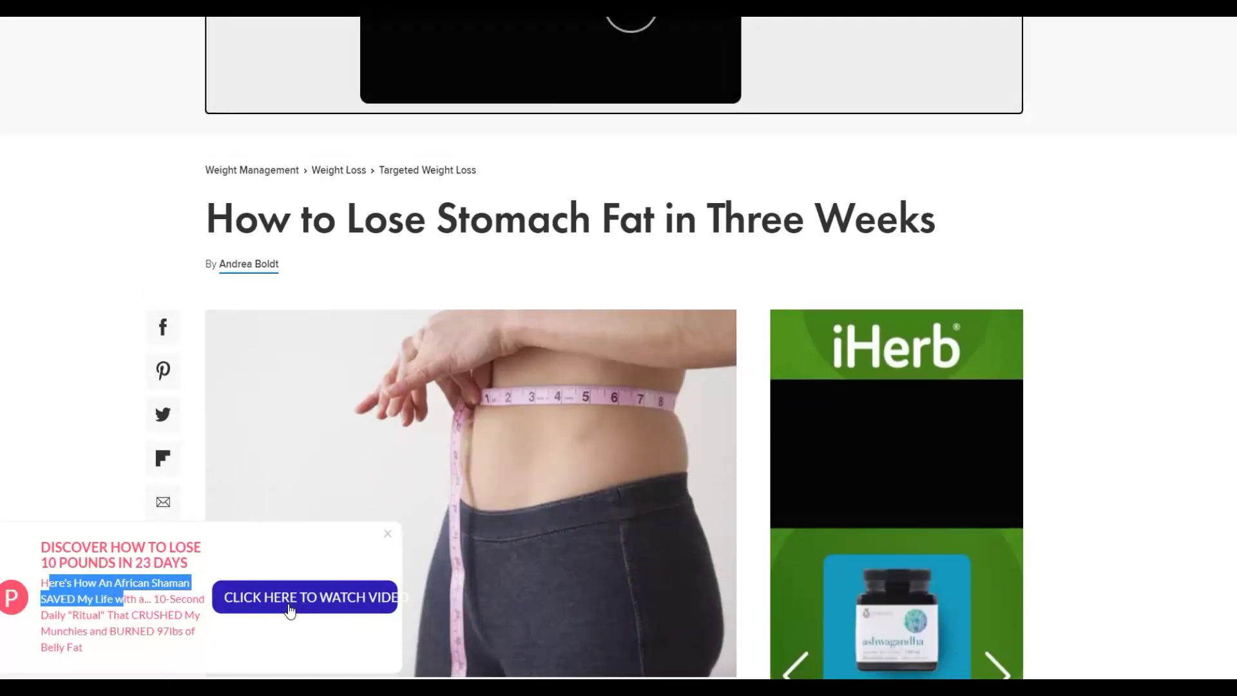
Test the call-to-action's video button, dismiss the newsletter subscription pop-up and check the box further down the article
{"action": "left_click", "coordinate": [264, 599]}
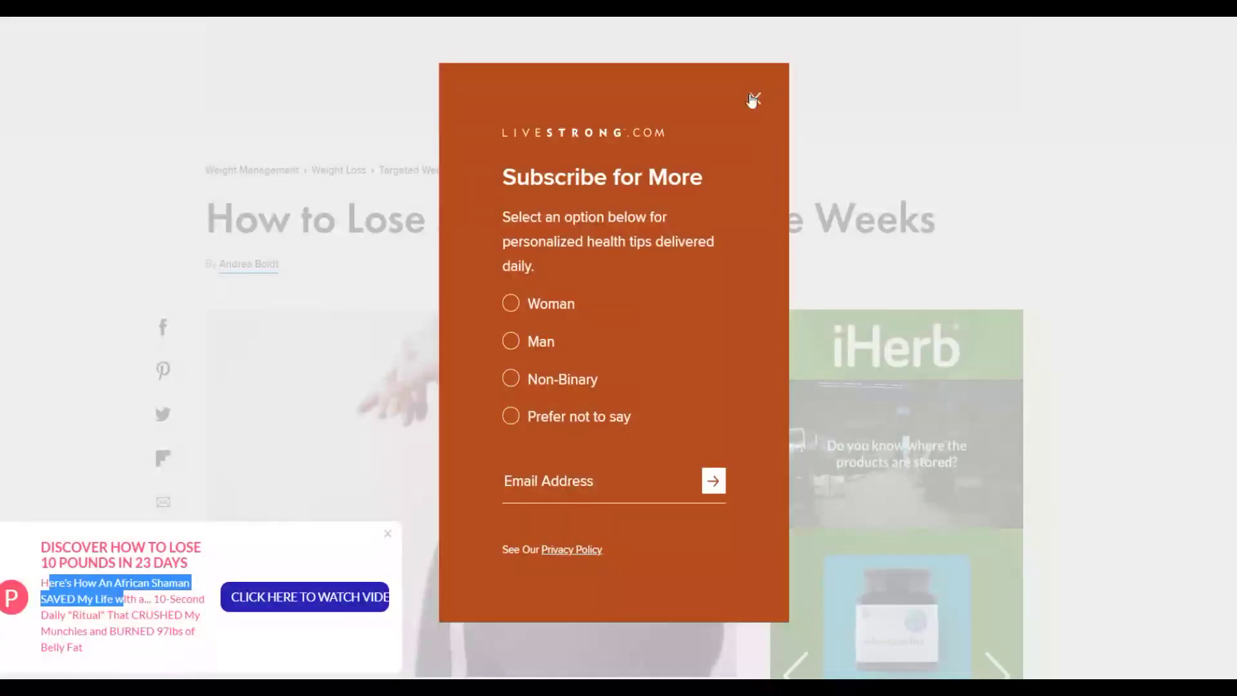
{"action": "left_click", "coordinate": [753, 100]}
{"action": "scroll", "coordinate": [928, 179], "scroll_direction": "down", "scroll_amount": 8}
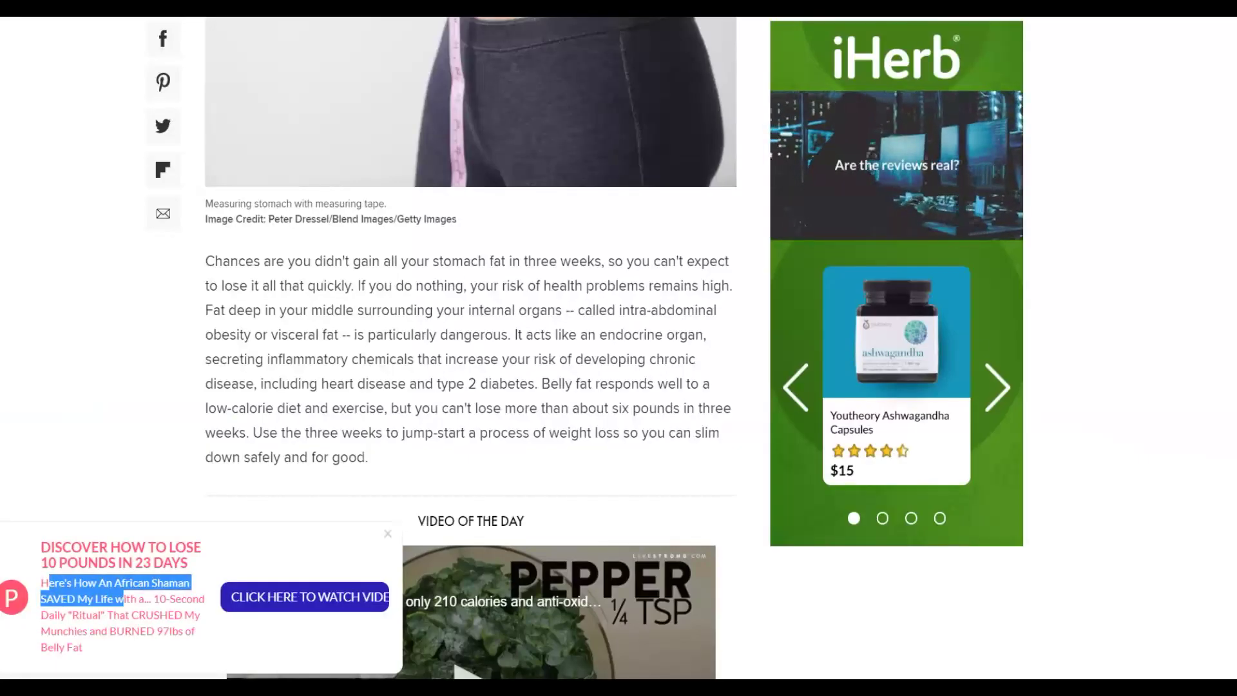
{"action": "scroll", "coordinate": [676, 127], "scroll_direction": "up", "scroll_amount": 10}
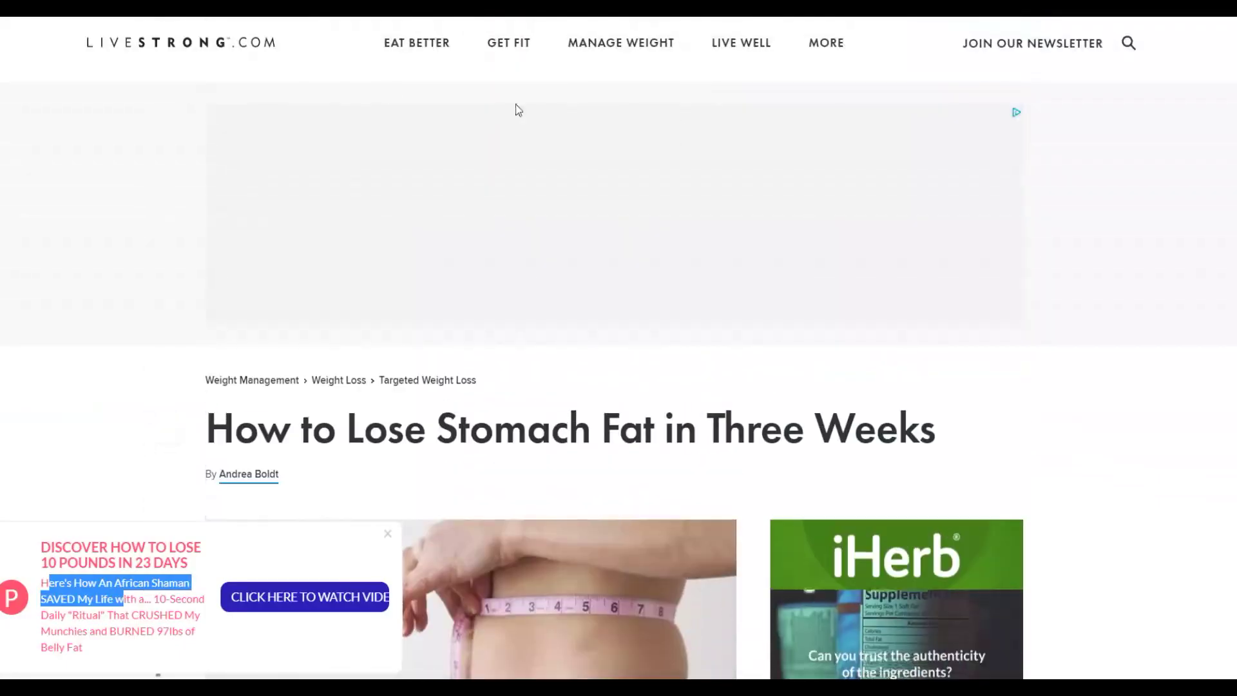
{"action": "scroll", "coordinate": [1053, 319], "scroll_direction": "down", "scroll_amount": 6}
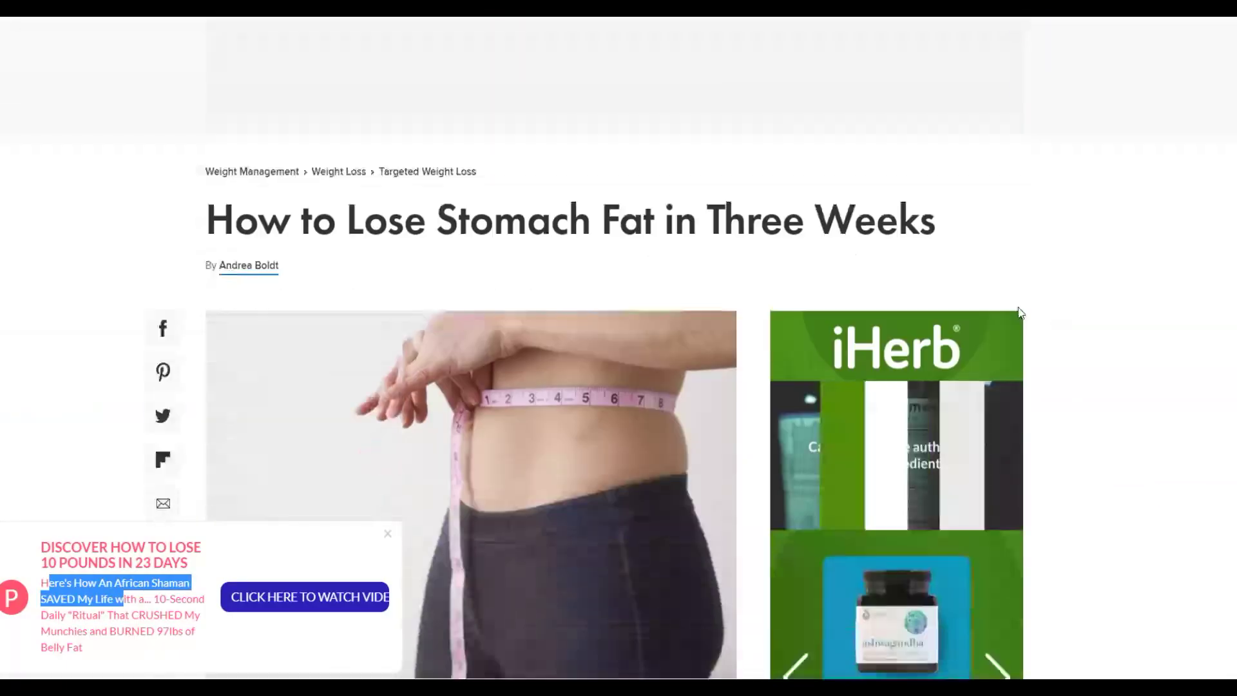
{"action": "scroll", "coordinate": [367, 367], "scroll_direction": "down", "scroll_amount": 5}
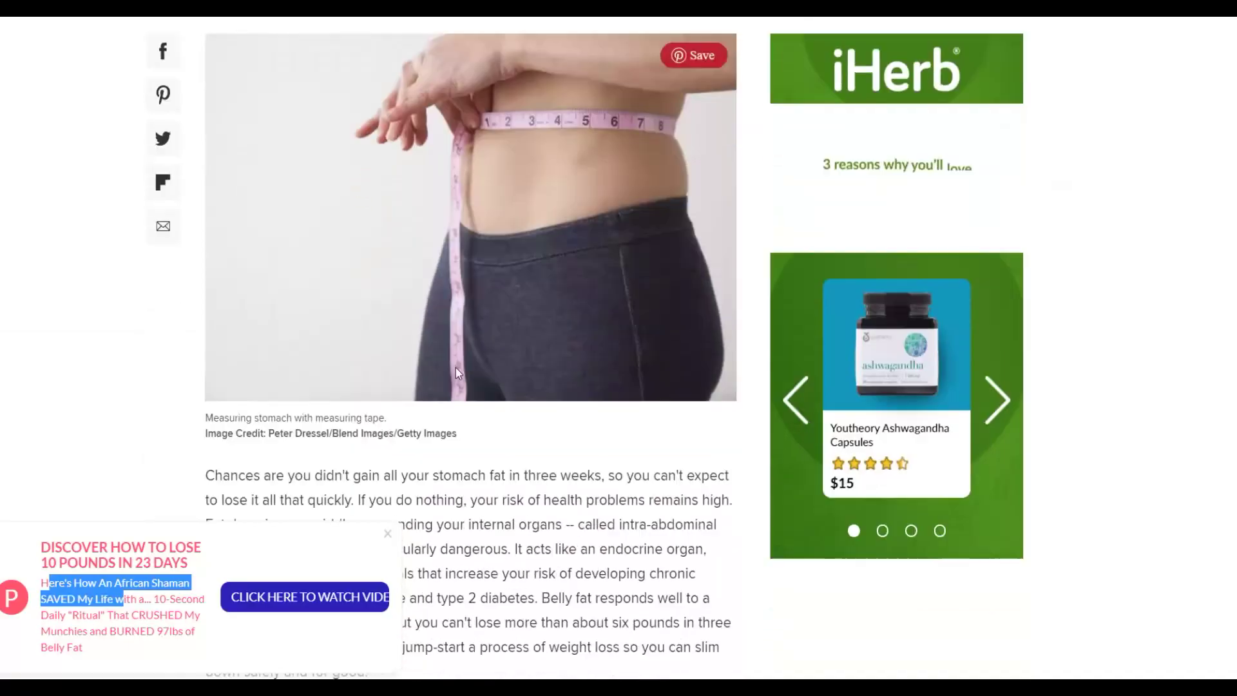
{"action": "scroll", "coordinate": [898, 361], "scroll_direction": "down", "scroll_amount": 7}
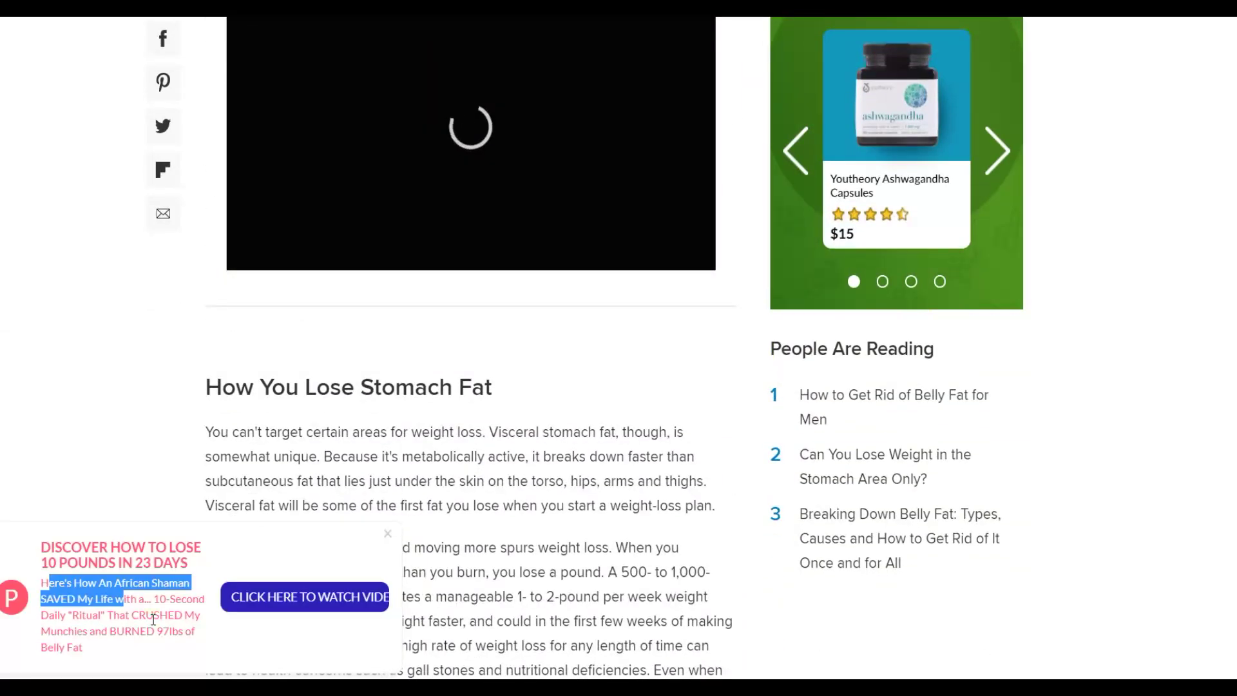
{"action": "left_click", "coordinate": [153, 619]}
{"action": "scroll", "coordinate": [916, 413], "scroll_direction": "down", "scroll_amount": 20}
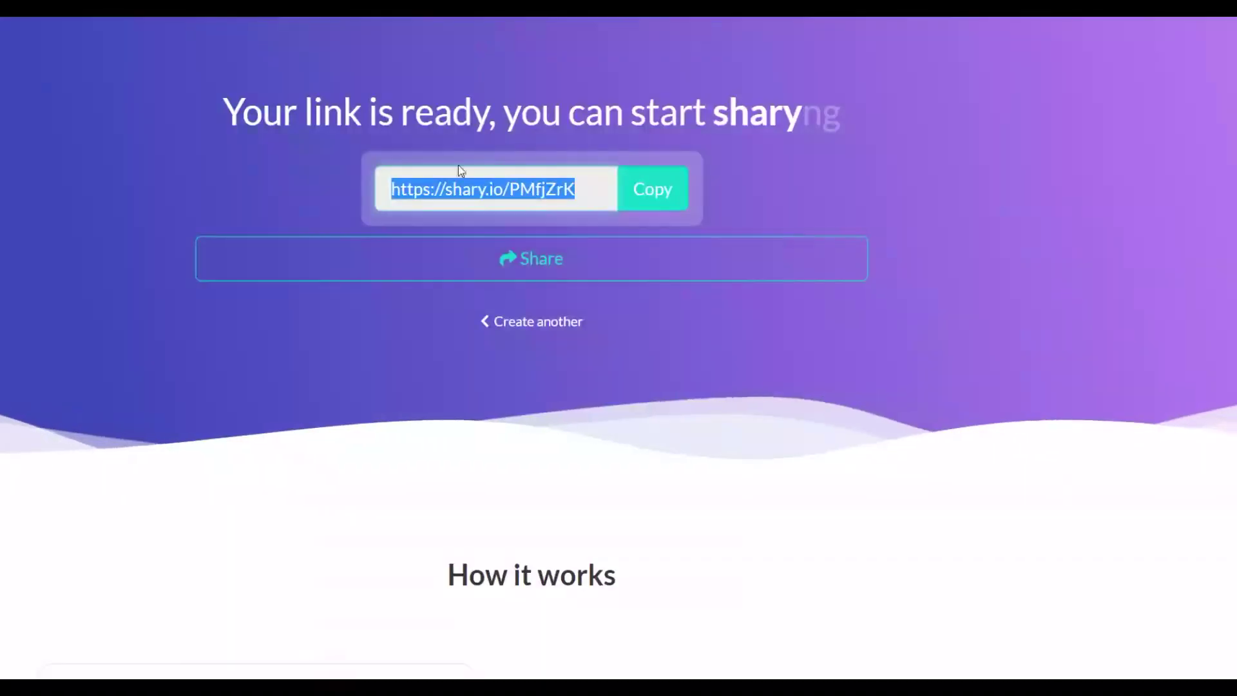
Copy the generated short link, switch to Facebook and look through the weight loss groups for places to share it
{"action": "left_click", "coordinate": [658, 193]}
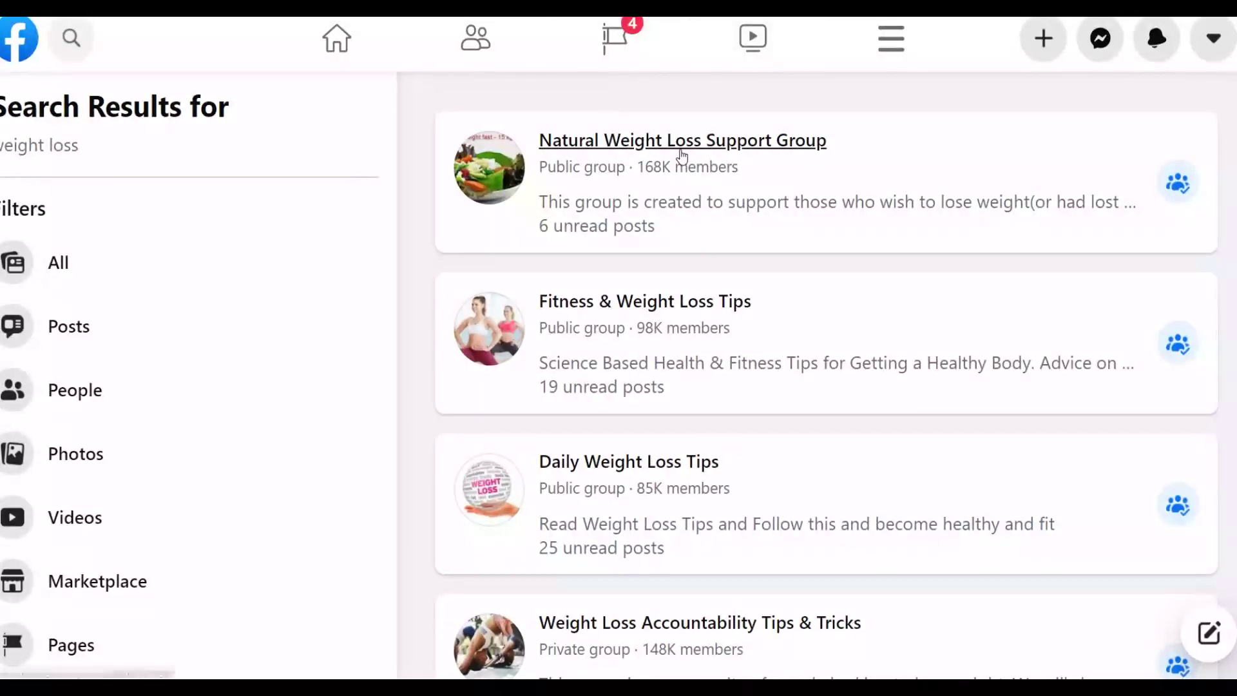
{"action": "mouse_move", "coordinate": [637, 158]}
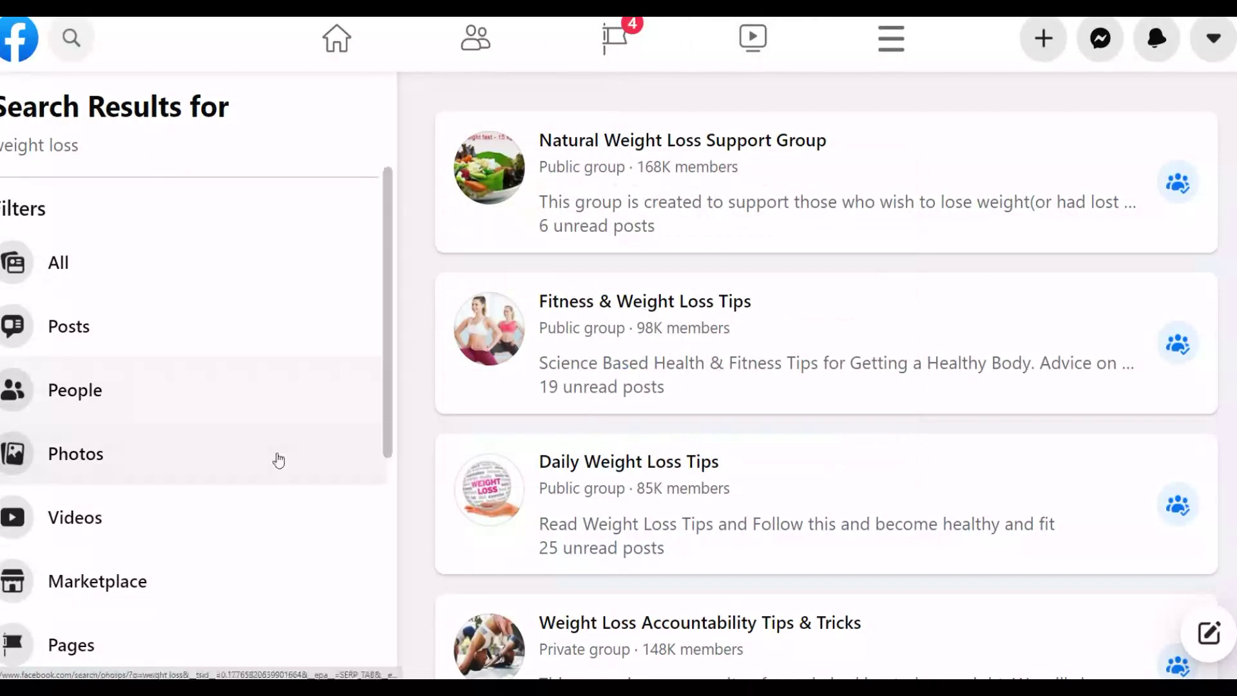
{"action": "scroll", "coordinate": [79, 583], "scroll_direction": "down", "scroll_amount": 3}
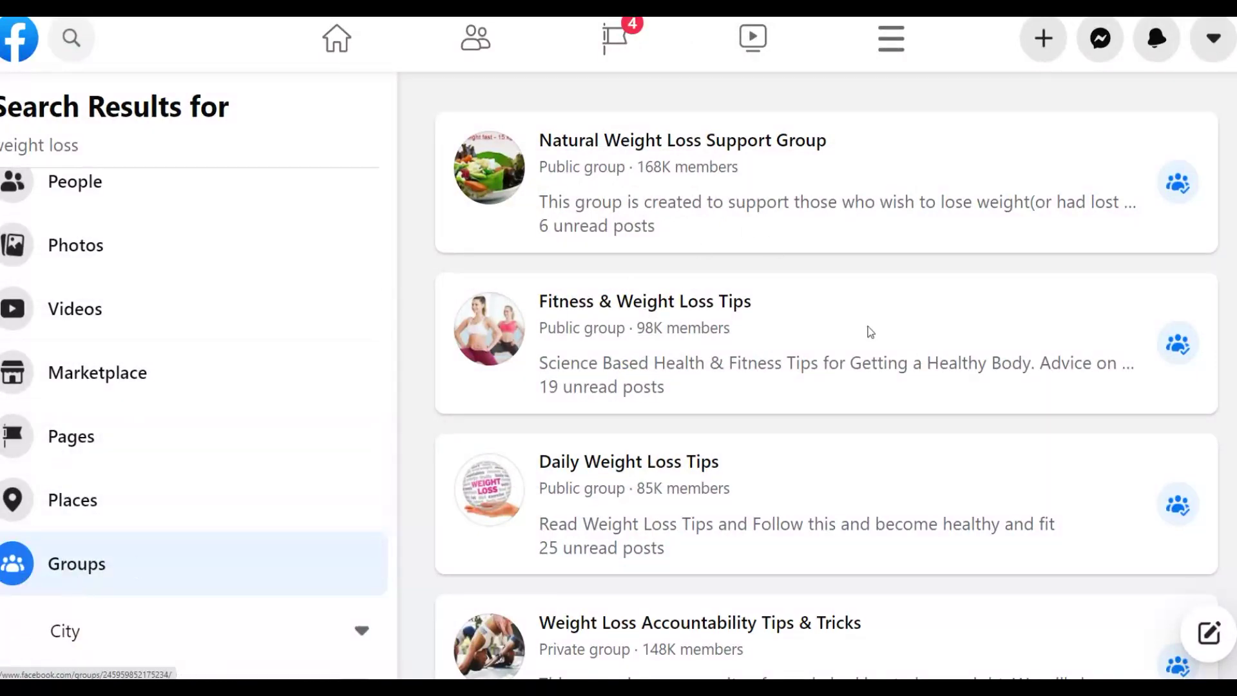
{"action": "scroll", "coordinate": [870, 332], "scroll_direction": "down", "scroll_amount": 10}
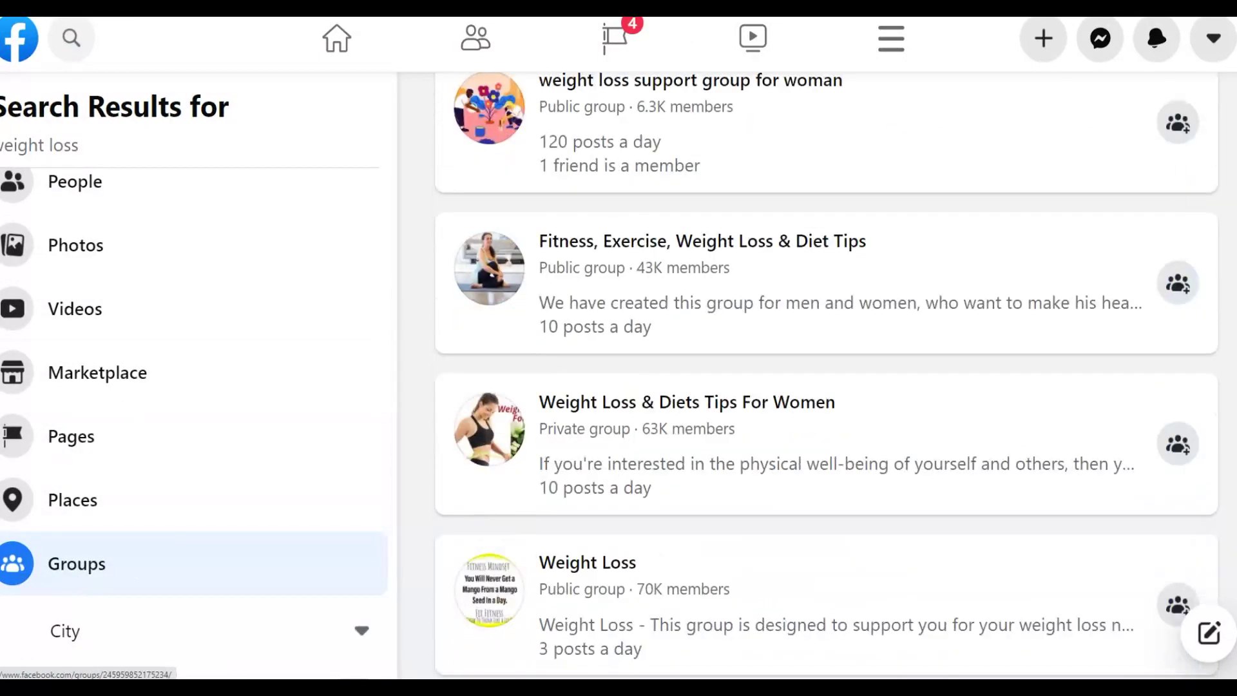
{"action": "scroll", "coordinate": [826, 375], "scroll_direction": "up", "scroll_amount": 10}
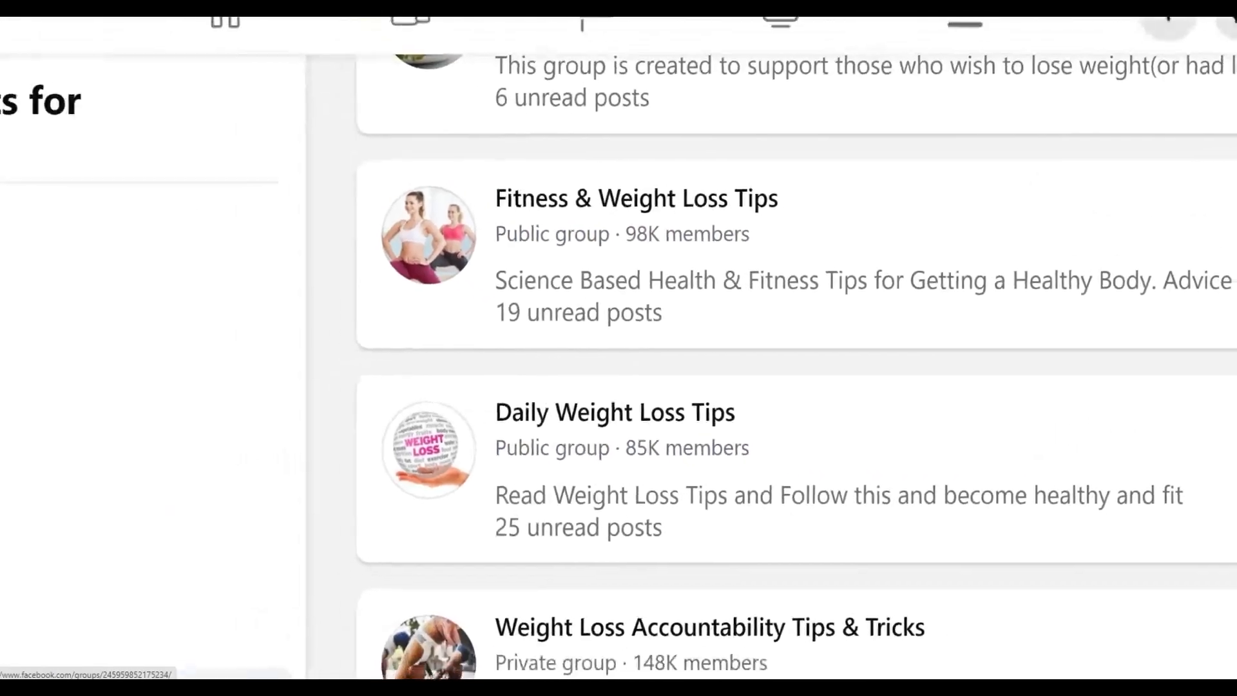
{"action": "scroll", "coordinate": [1030, 432], "scroll_direction": "up", "scroll_amount": 2}
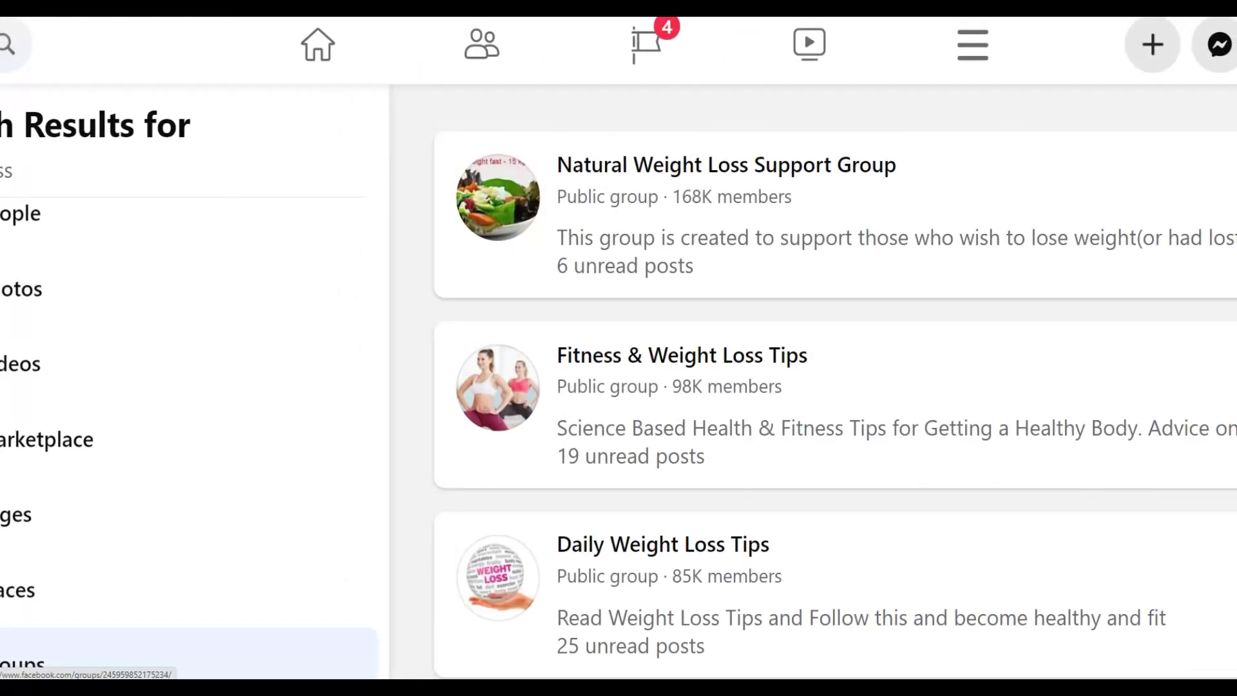
Look through the weight loss groups and their member counts and open the Natural Weight Loss Support Group
{"action": "scroll", "coordinate": [619, 348], "scroll_direction": "right", "scroll_amount": 3}
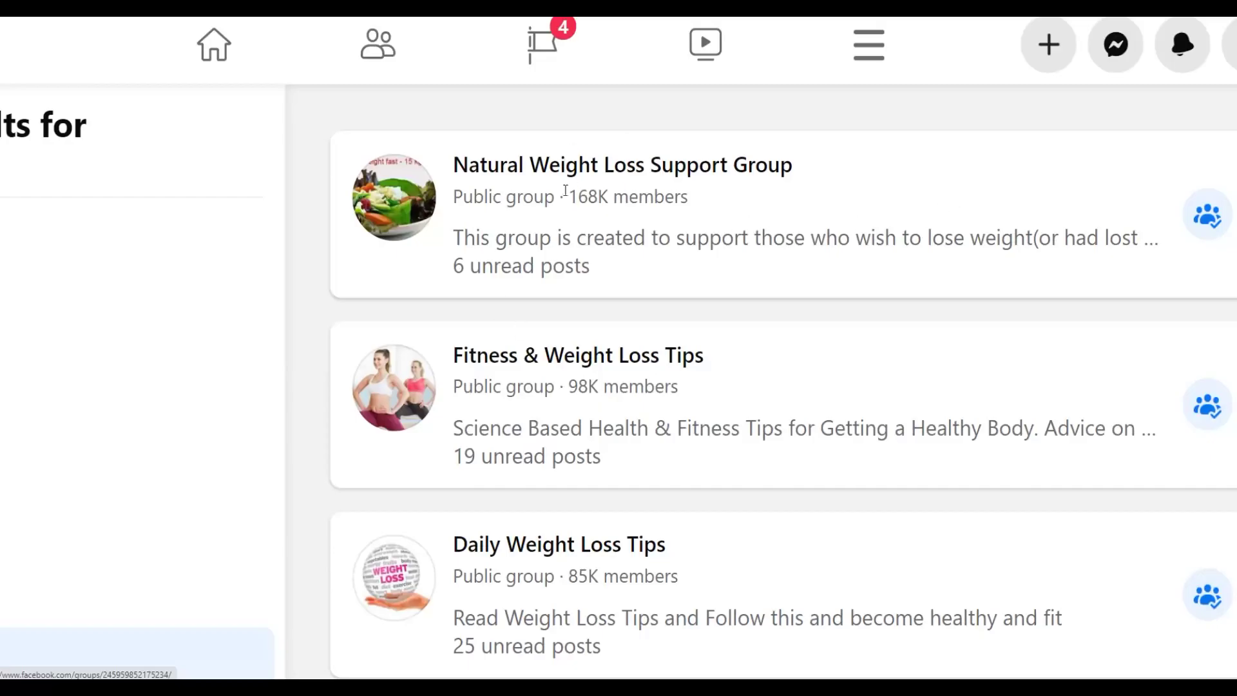
{"action": "left_click_drag", "start_coordinate": [630, 197], "coordinate": [629, 197]}
{"action": "scroll", "coordinate": [748, 262], "scroll_direction": "down", "scroll_amount": 2}
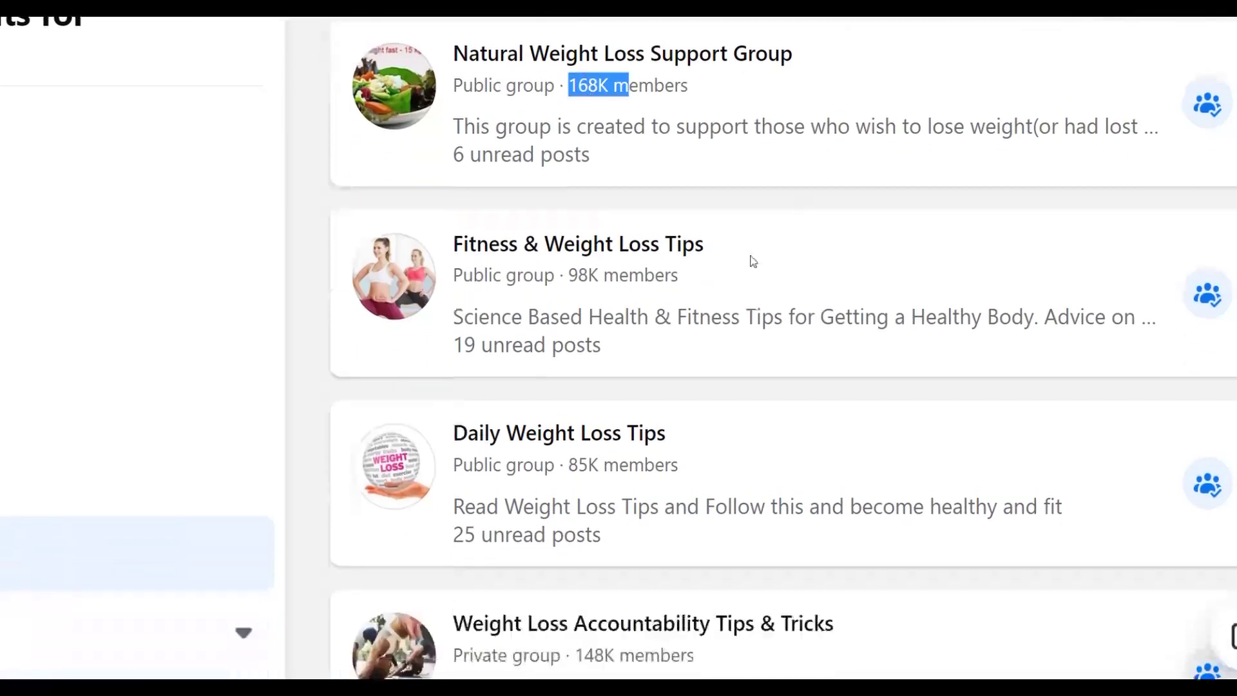
{"action": "scroll", "coordinate": [987, 270], "scroll_direction": "down", "scroll_amount": 5}
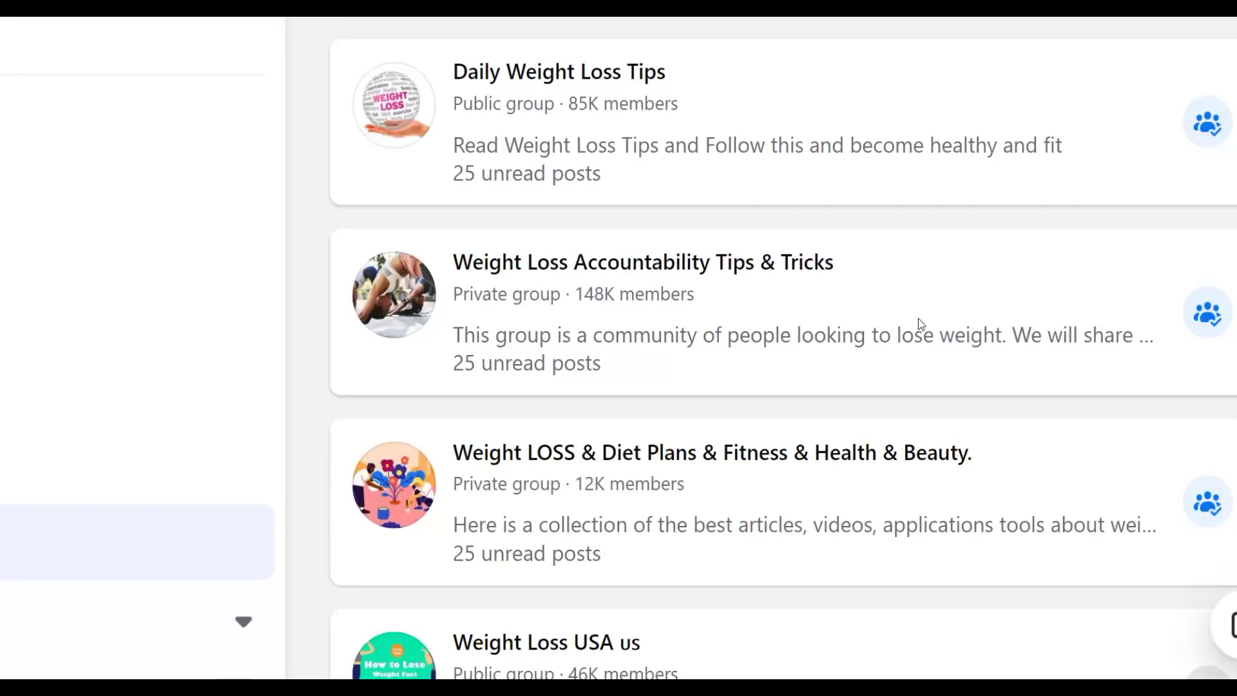
{"action": "scroll", "coordinate": [1013, 114], "scroll_direction": "down", "scroll_amount": 6}
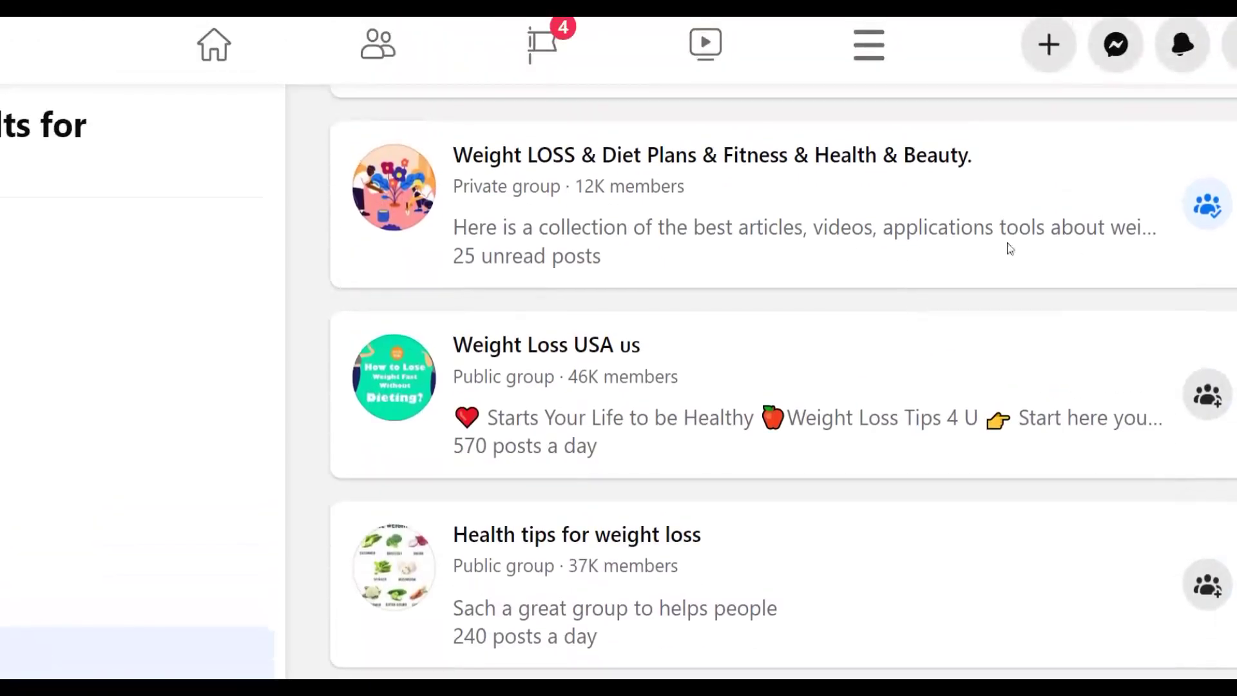
{"action": "scroll", "coordinate": [1089, 149], "scroll_direction": "up", "scroll_amount": 5}
{"action": "scroll", "coordinate": [1128, 270], "scroll_direction": "up", "scroll_amount": 3}
{"action": "scroll", "coordinate": [693, 318], "scroll_direction": "up", "scroll_amount": 3}
{"action": "left_click_drag", "start_coordinate": [693, 318], "coordinate": [552, 158]}
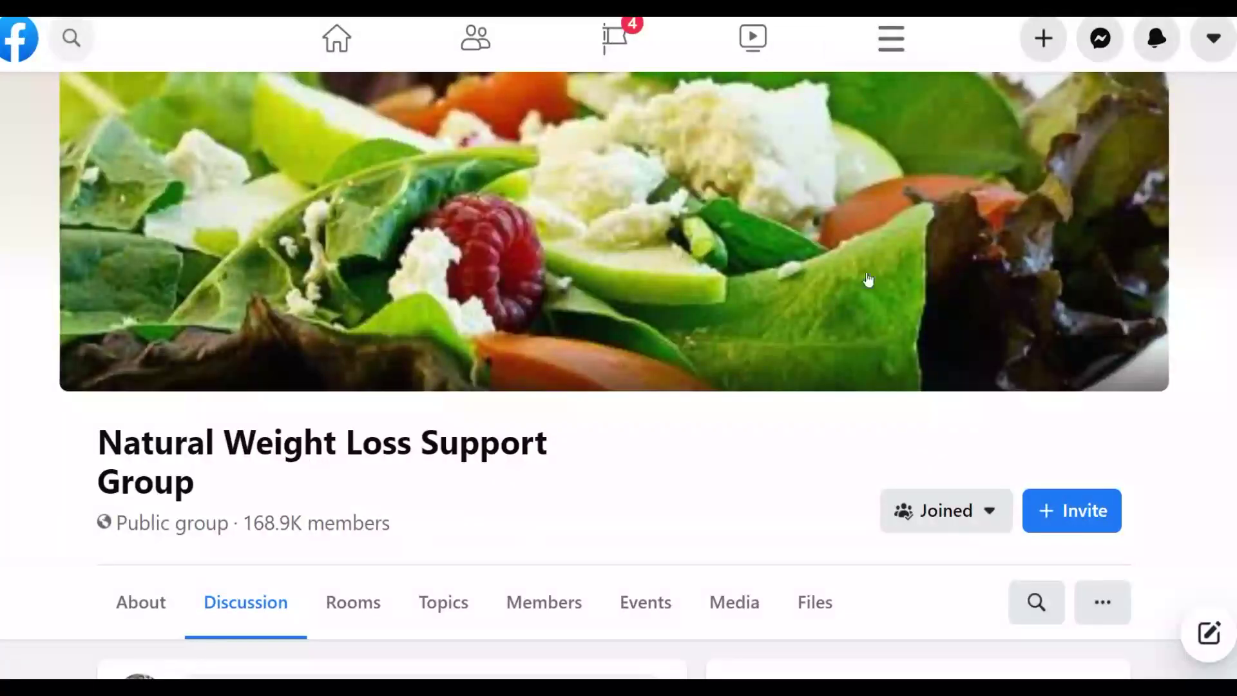
Start a post in the group and copy the Livestrong article's title, "How to Lose Stomach Fat in Three Weeks", into it
{"action": "scroll", "coordinate": [408, 392], "scroll_direction": "down", "scroll_amount": 1}
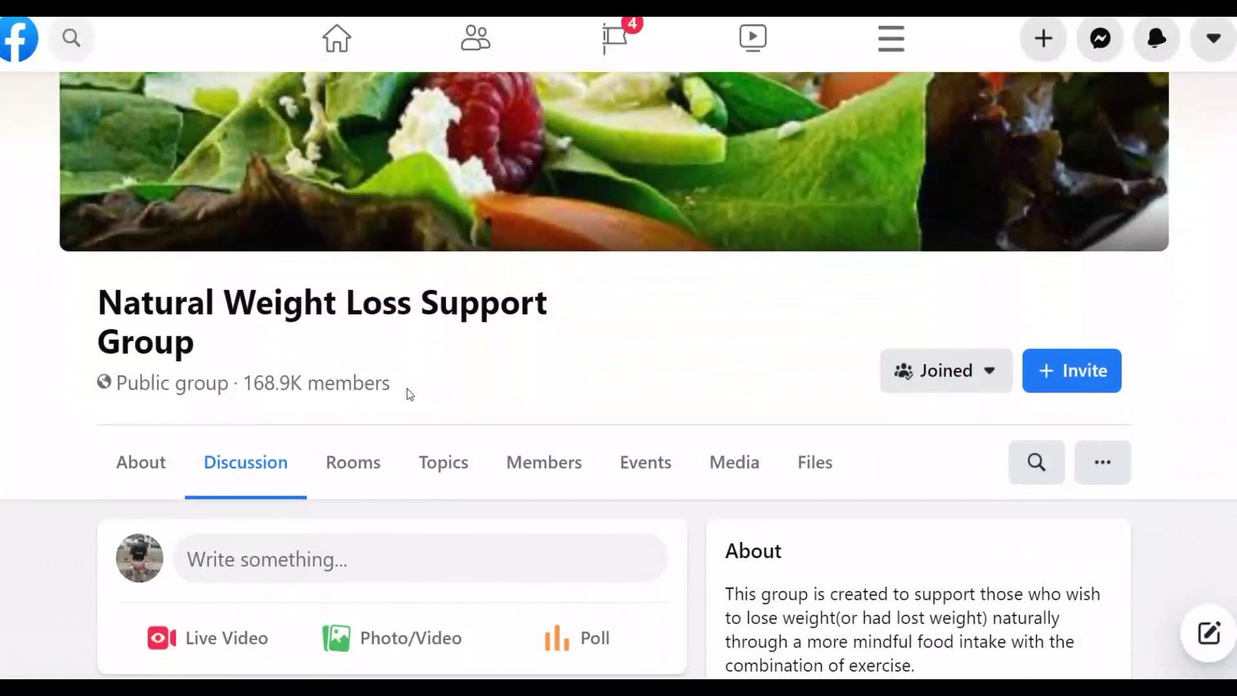
{"action": "left_click", "coordinate": [249, 554]}
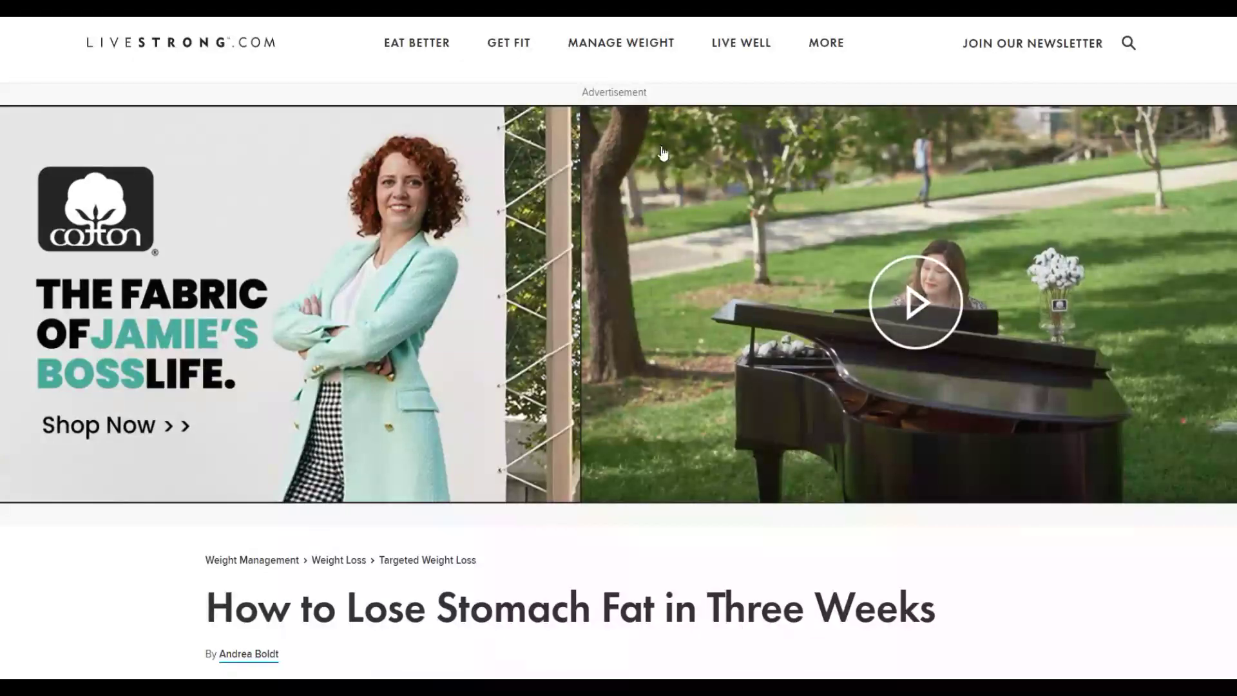
{"action": "scroll", "coordinate": [261, 224], "scroll_direction": "down", "scroll_amount": 5}
{"action": "left_click_drag", "start_coordinate": [207, 255], "coordinate": [879, 239]}
{"action": "right_click", "coordinate": [879, 239]}
{"action": "left_click", "coordinate": [915, 248]}
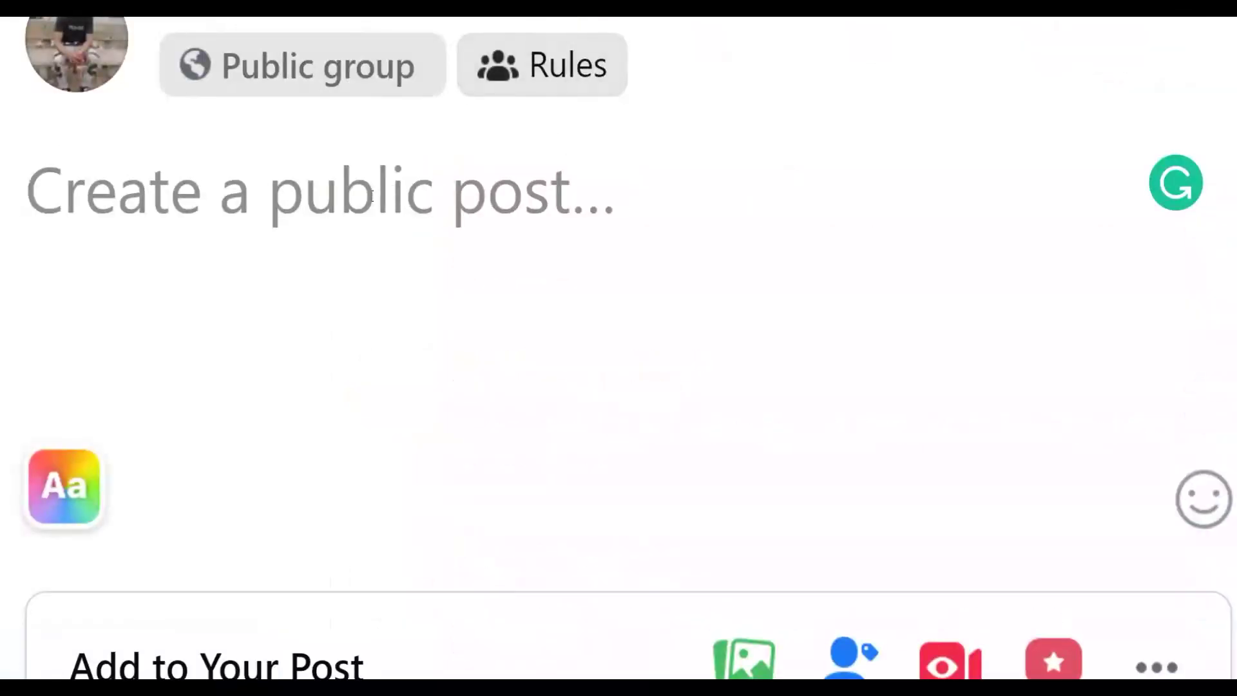
{"action": "key", "text": "ctrl+v"}
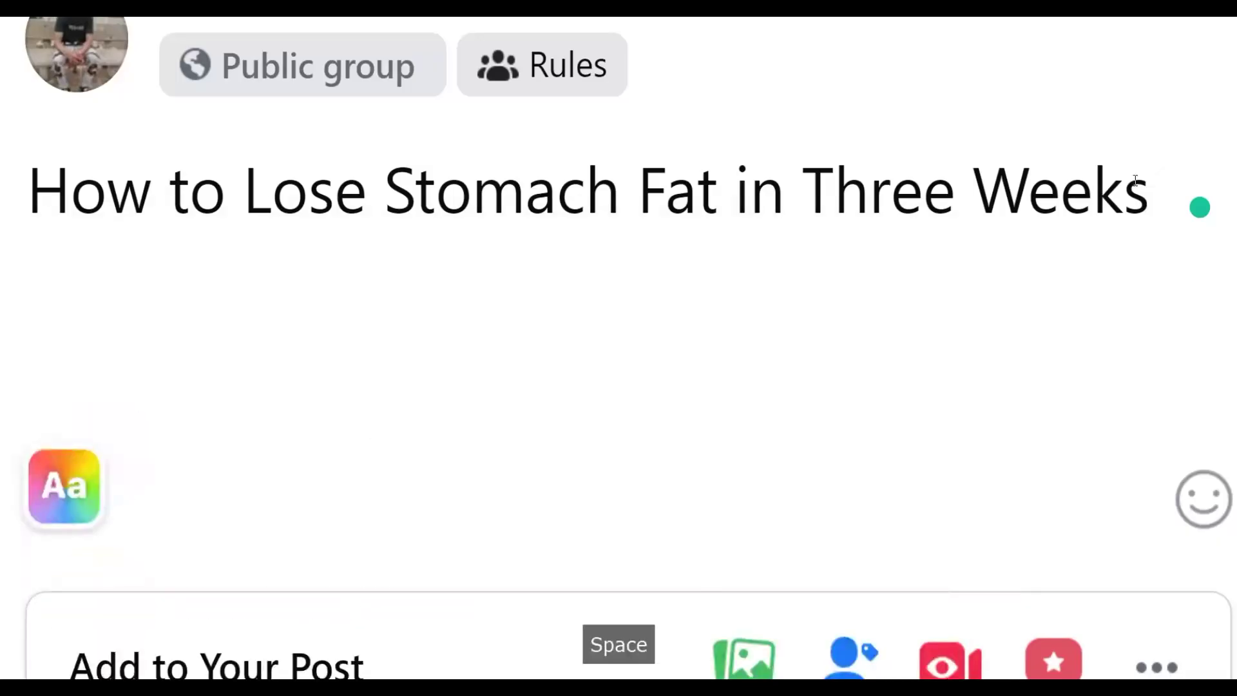
{"action": "type", "text": "BY LIV"}
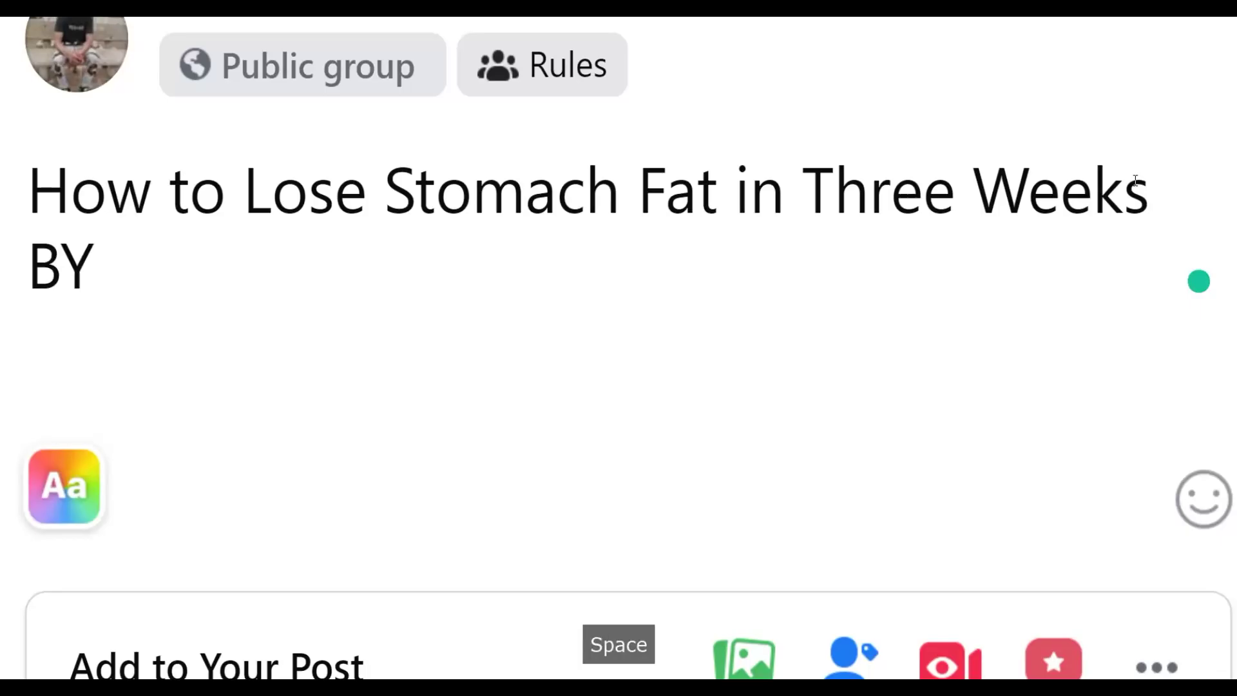
{"action": "type", "text": "EST"}
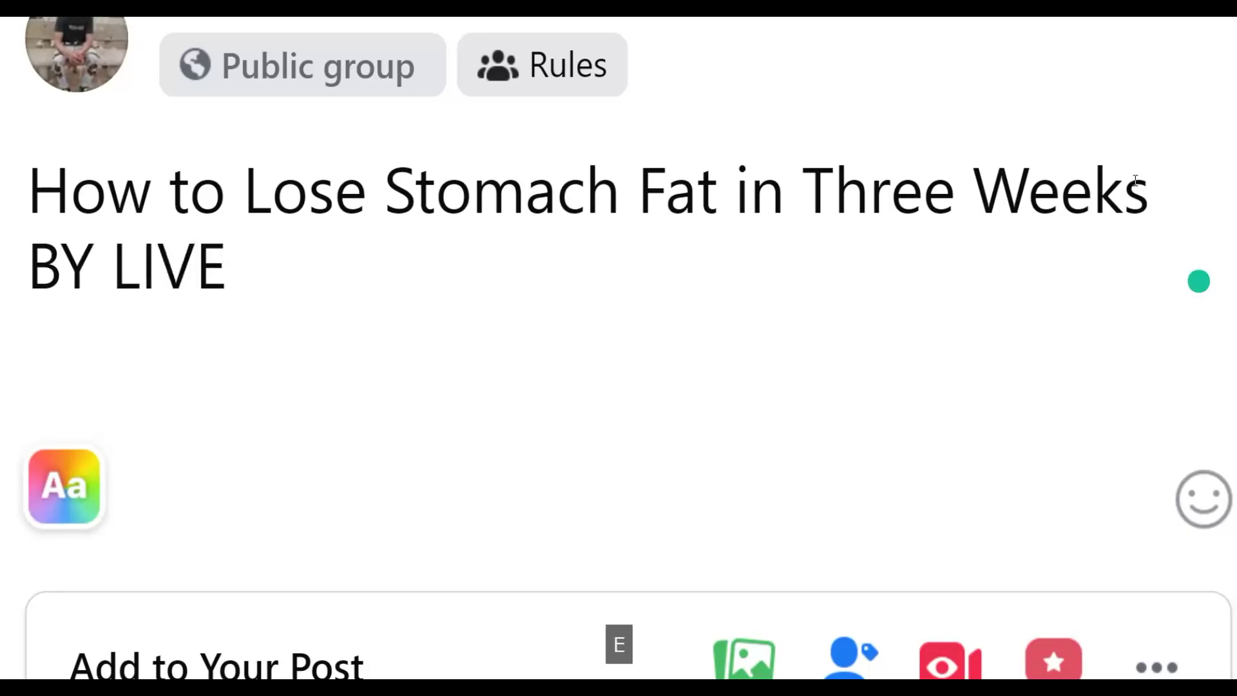
{"action": "type", "text": "RONG"}
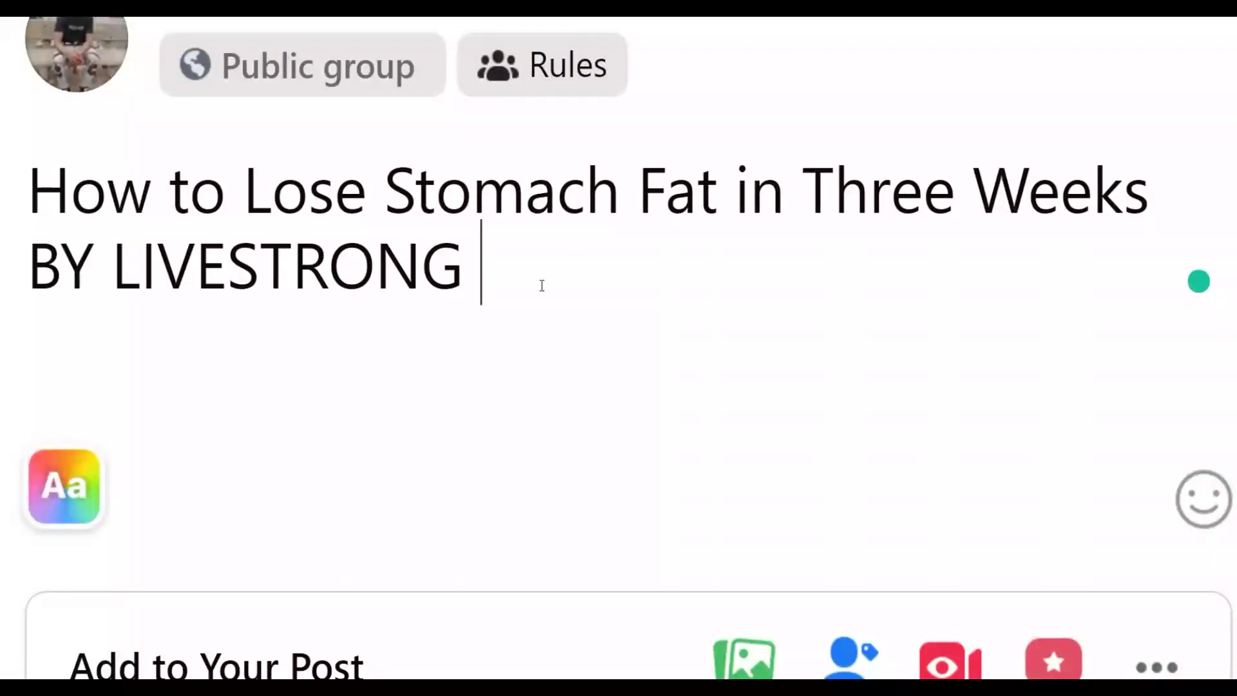
{"action": "type", "text": "--"}
{"action": "key", "text": "ctrl+v"}
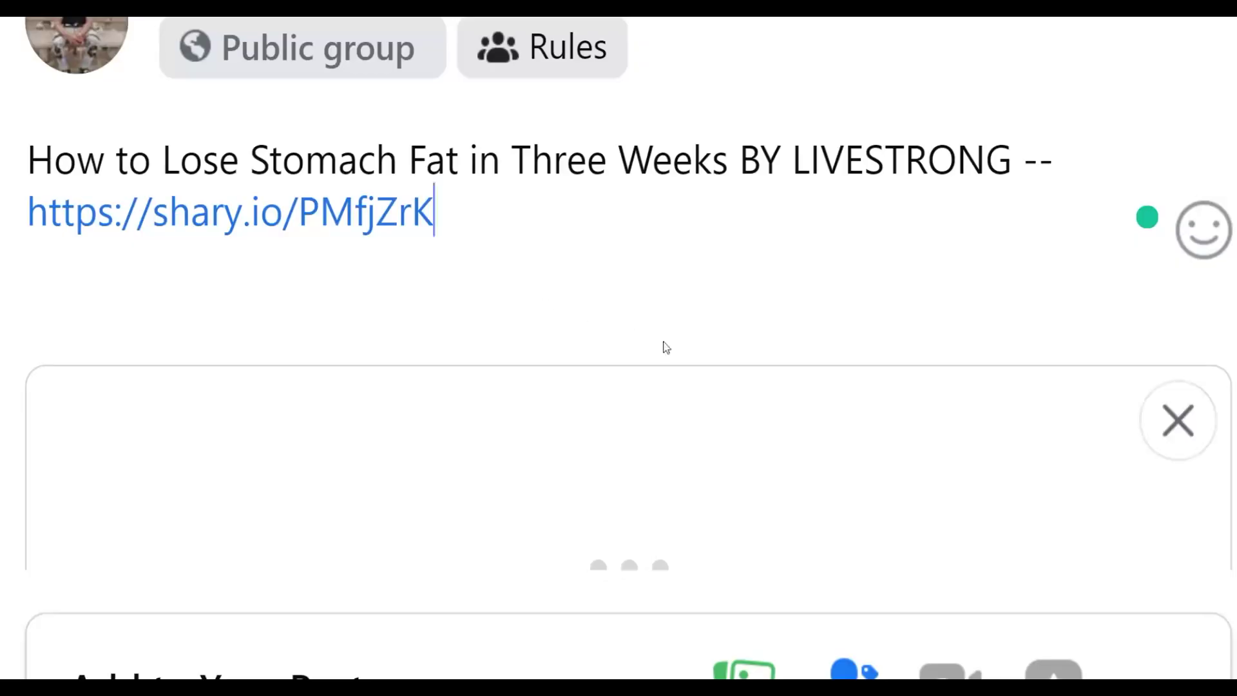
Remove and reinsert the whole post text to reload the link preview, and check the preview's image and title
{"action": "key", "text": "ctrl+a"}
{"action": "key", "text": "BackSpace"}
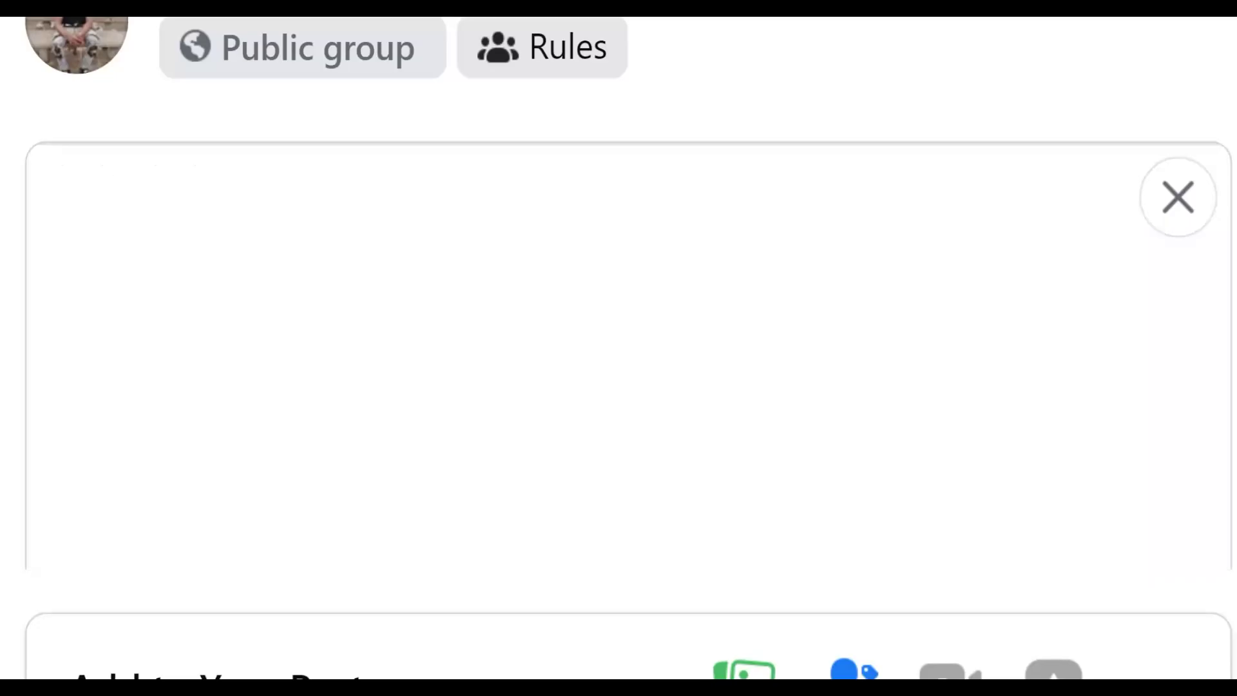
{"action": "key", "text": "ctrl+v"}
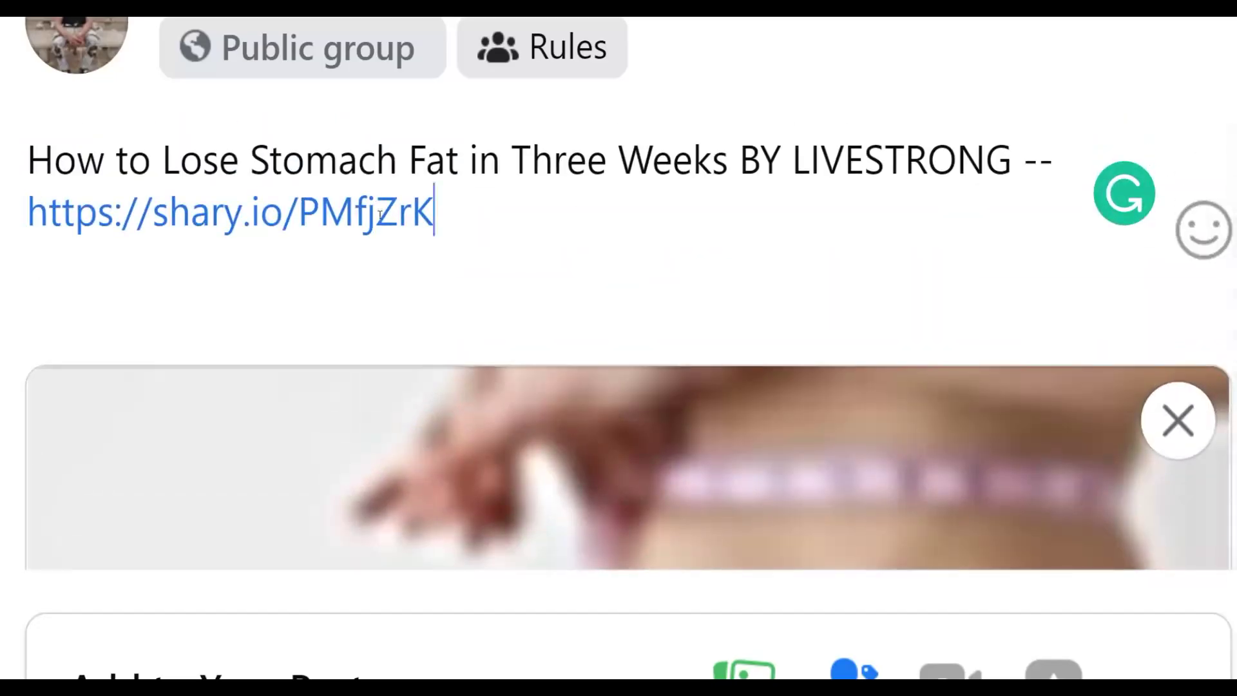
{"action": "scroll", "coordinate": [683, 206], "scroll_direction": "down", "scroll_amount": 5}
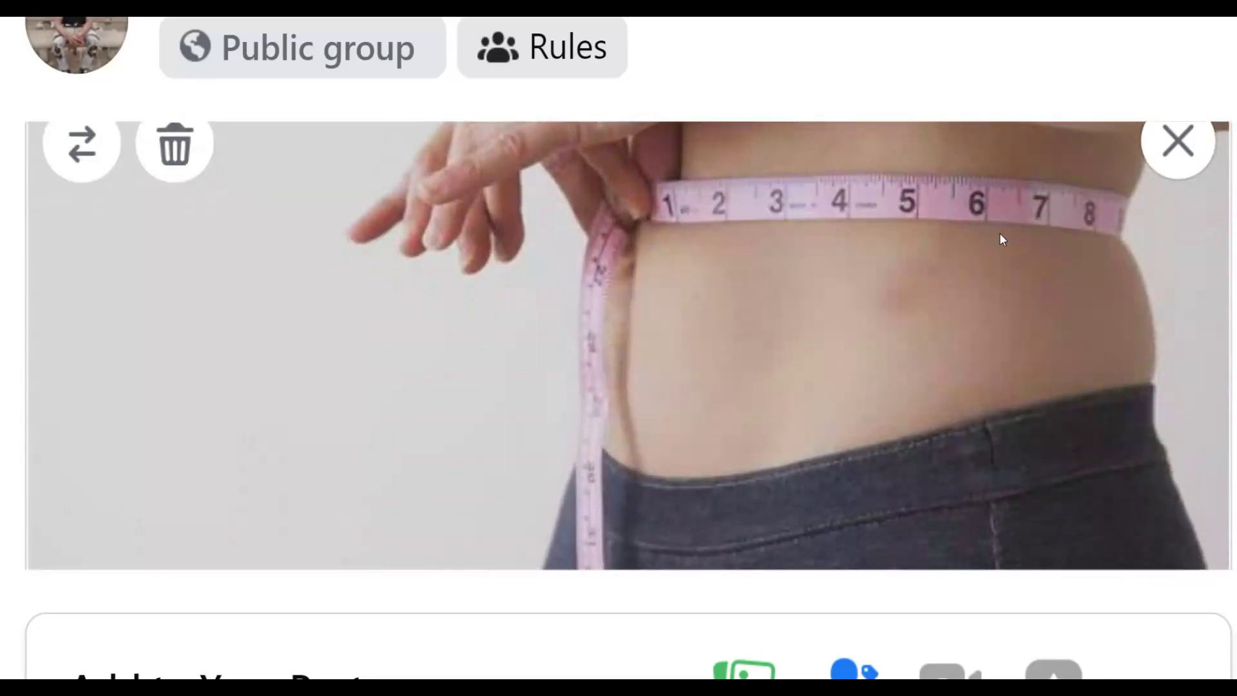
{"action": "scroll", "coordinate": [792, 316], "scroll_direction": "down", "scroll_amount": 4}
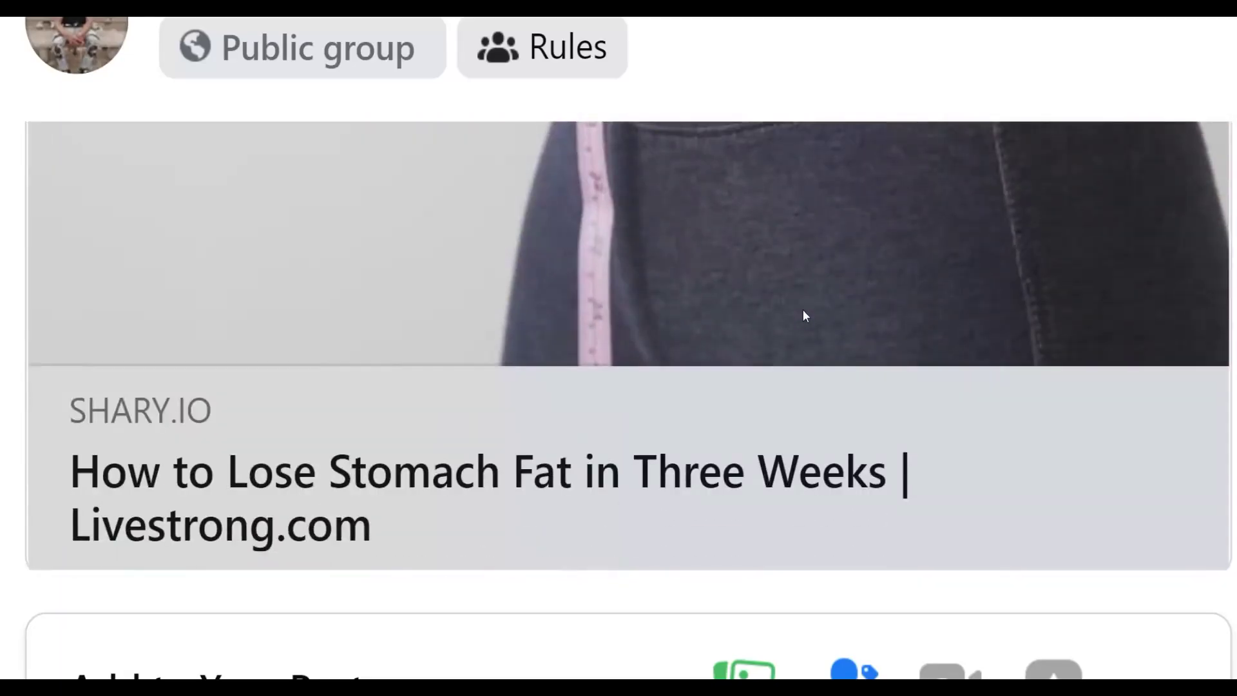
{"action": "scroll", "coordinate": [1212, 280], "scroll_direction": "down", "scroll_amount": 1}
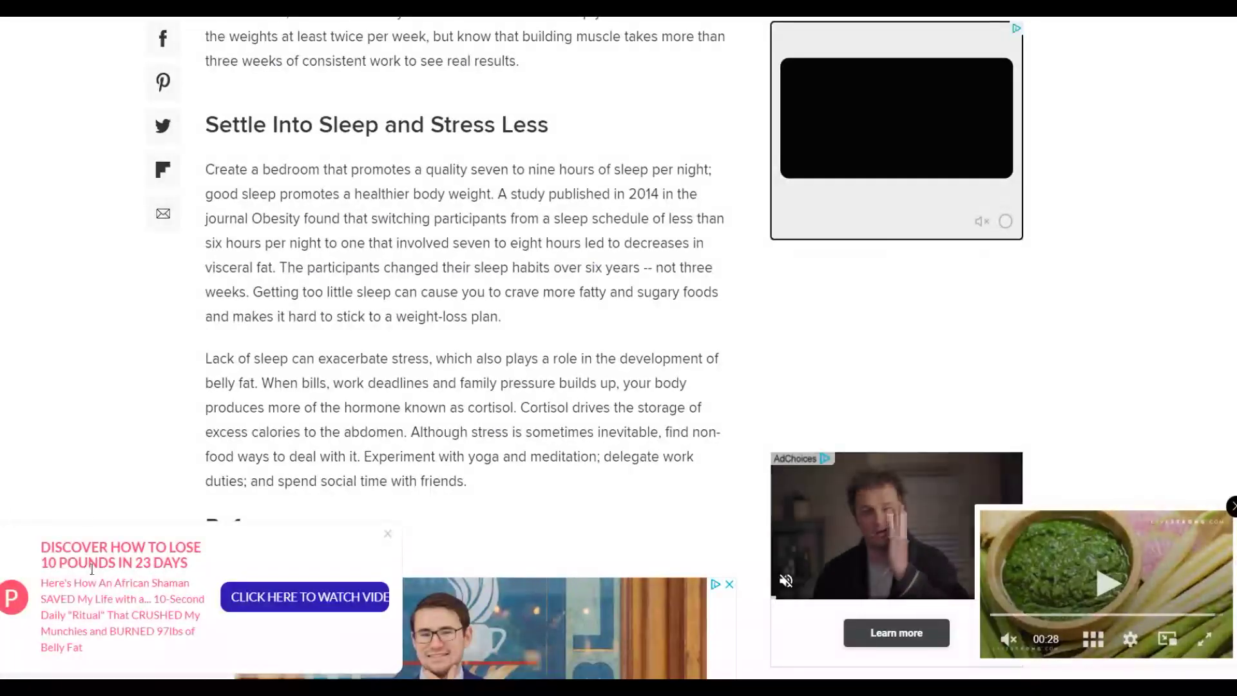
Review the call-to-action box over the Livestrong article and the "How it works" explanation on the shary.io link page
{"action": "scroll", "coordinate": [474, 347], "scroll_direction": "up", "scroll_amount": 15}
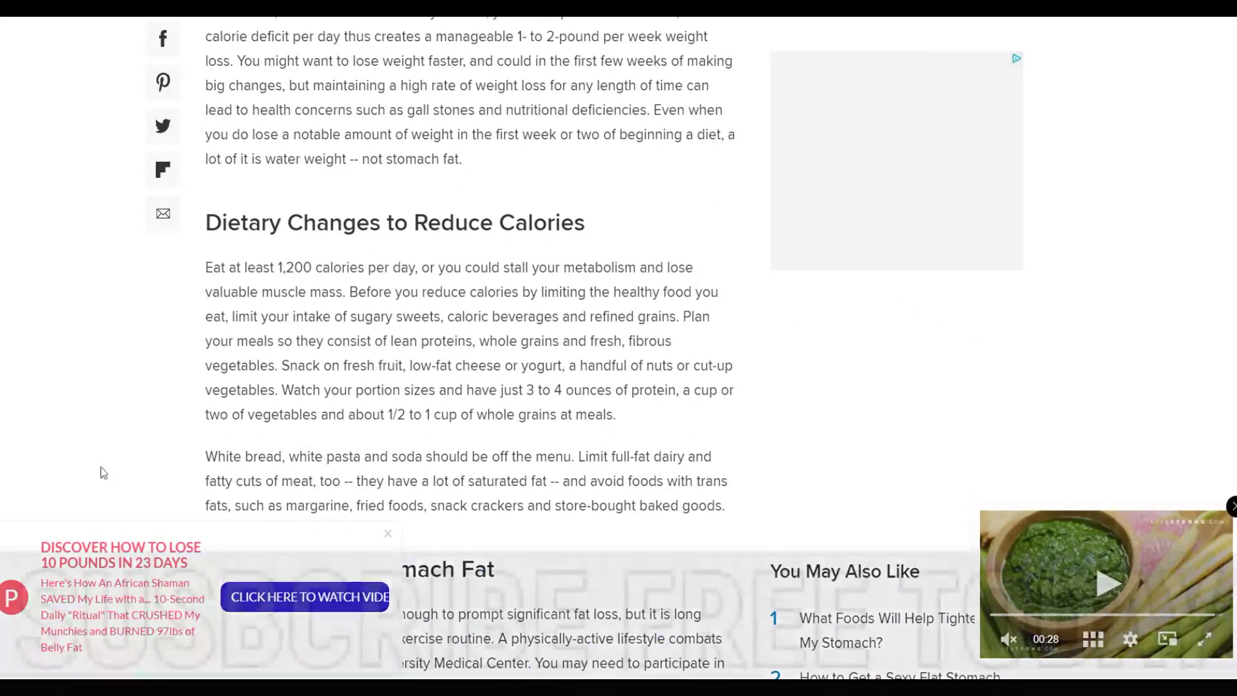
{"action": "scroll", "coordinate": [475, 359], "scroll_direction": "up", "scroll_amount": 4}
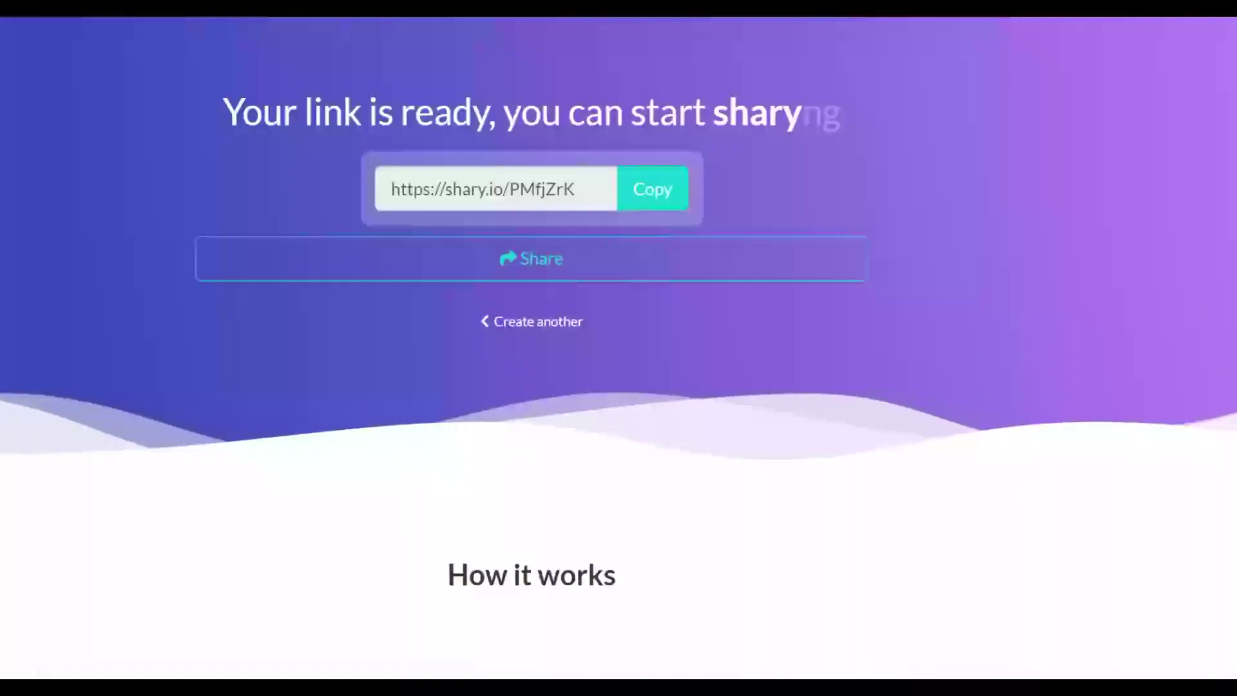
{"action": "scroll", "coordinate": [497, 270], "scroll_direction": "down", "scroll_amount": 5}
{"action": "scroll", "coordinate": [496, 271], "scroll_direction": "down", "scroll_amount": 10}
{"action": "scroll", "coordinate": [496, 272], "scroll_direction": "up", "scroll_amount": 2}
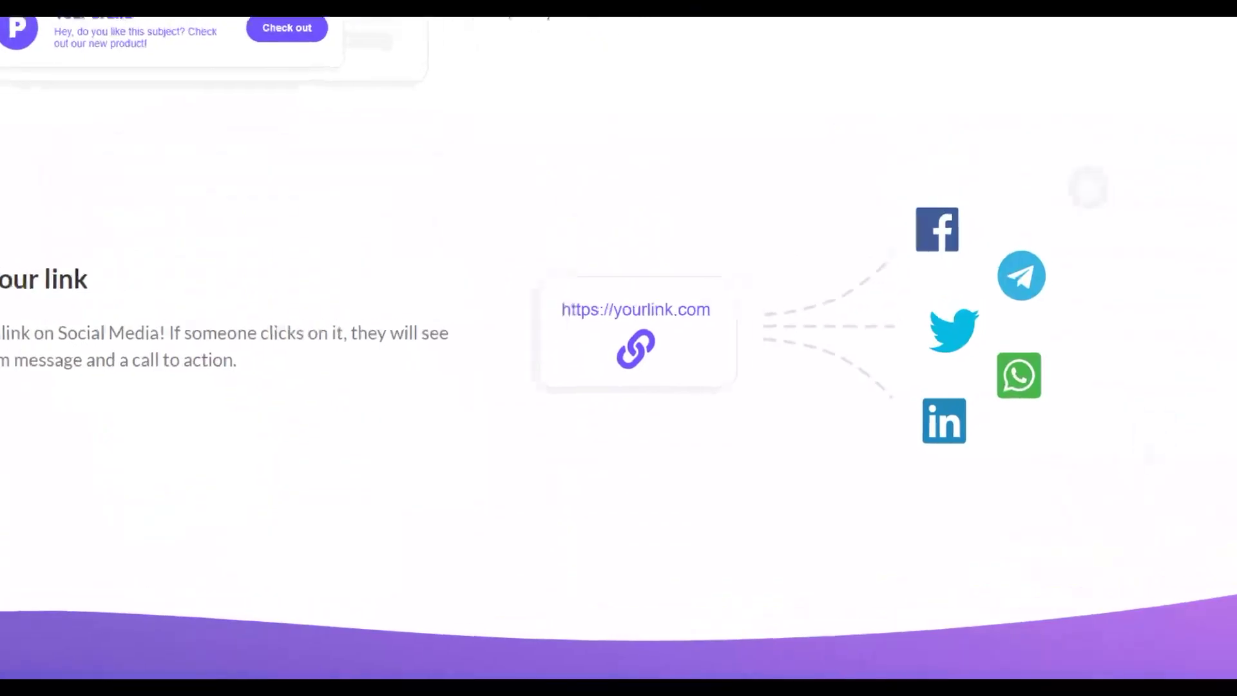